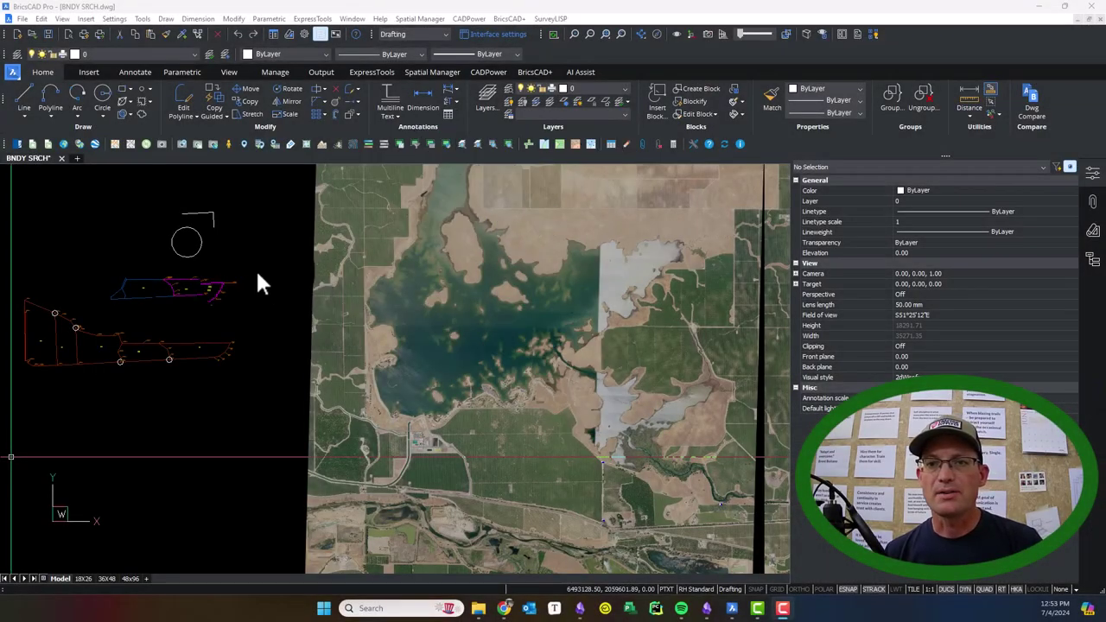
- Examine the aerial imagery around the reservoir and river, including the area surrounding the surveyed points
{"action": "left_click", "coordinate": [265, 269]}
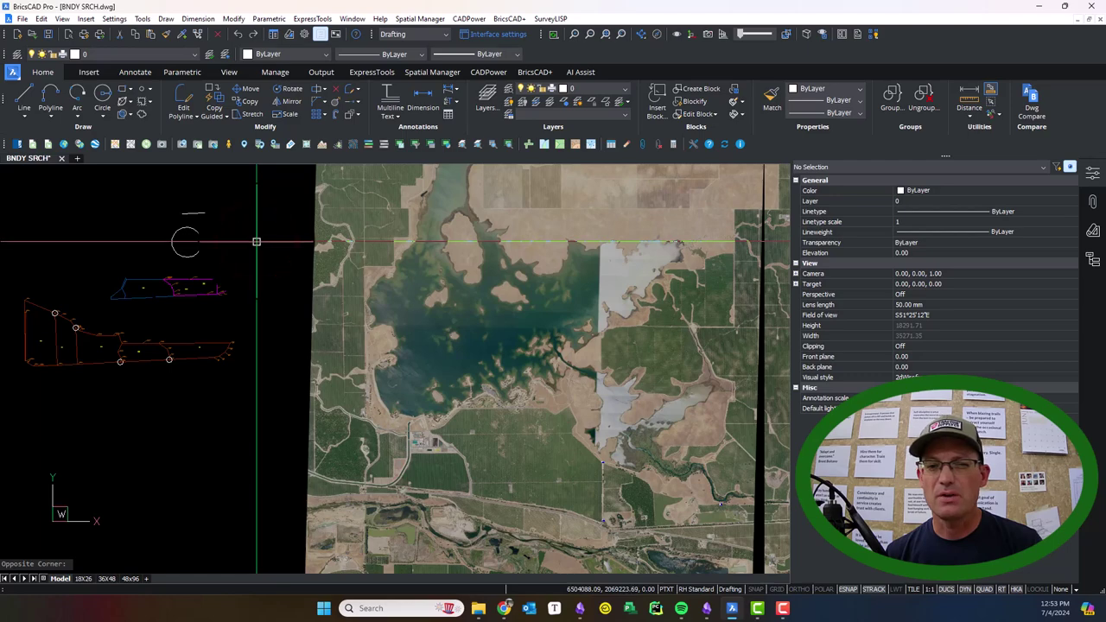
{"action": "scroll", "coordinate": [256, 242], "scroll_direction": "down", "scroll_amount": 1}
{"action": "middle_click_drag", "start_coordinate": [608, 377], "coordinate": [555, 337]}
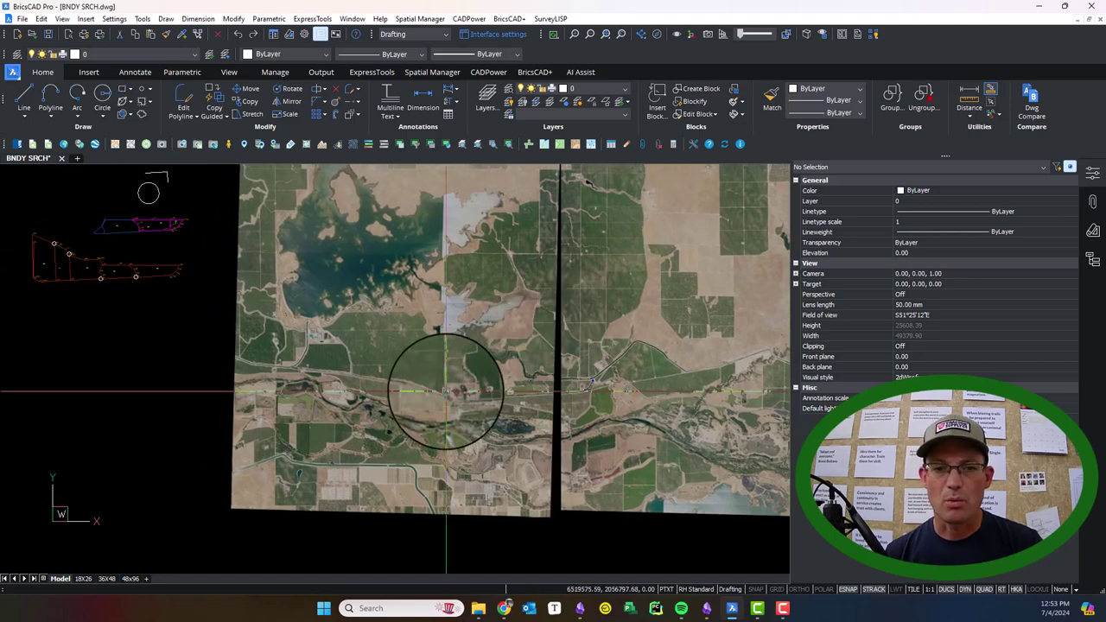
{"action": "scroll", "coordinate": [444, 382], "scroll_direction": "up", "scroll_amount": 8}
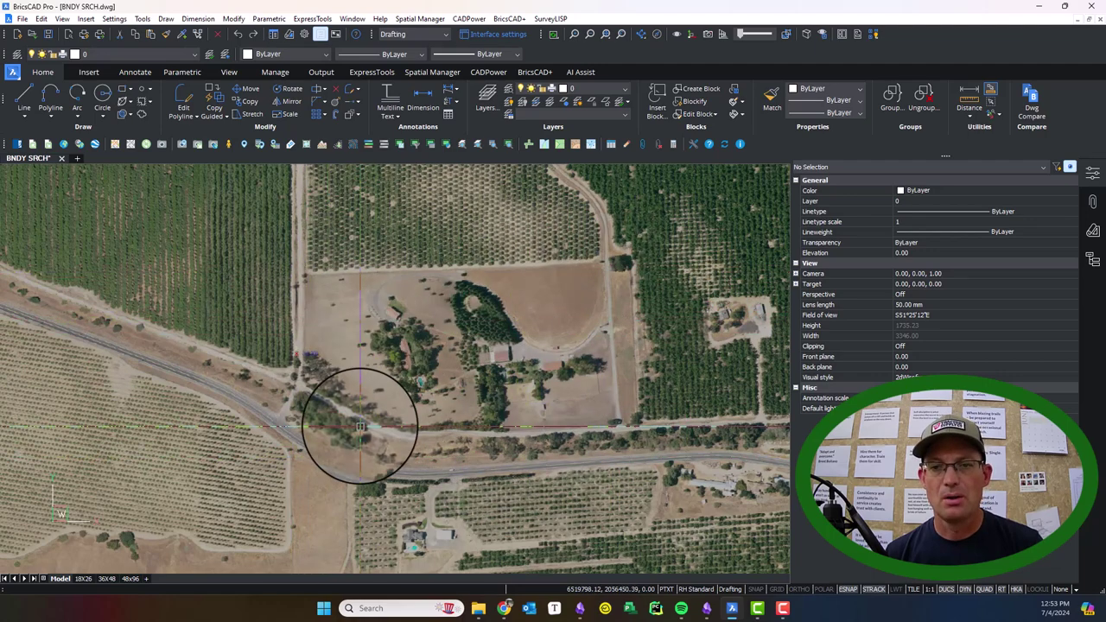
{"action": "scroll", "coordinate": [393, 337], "scroll_direction": "down", "scroll_amount": 3}
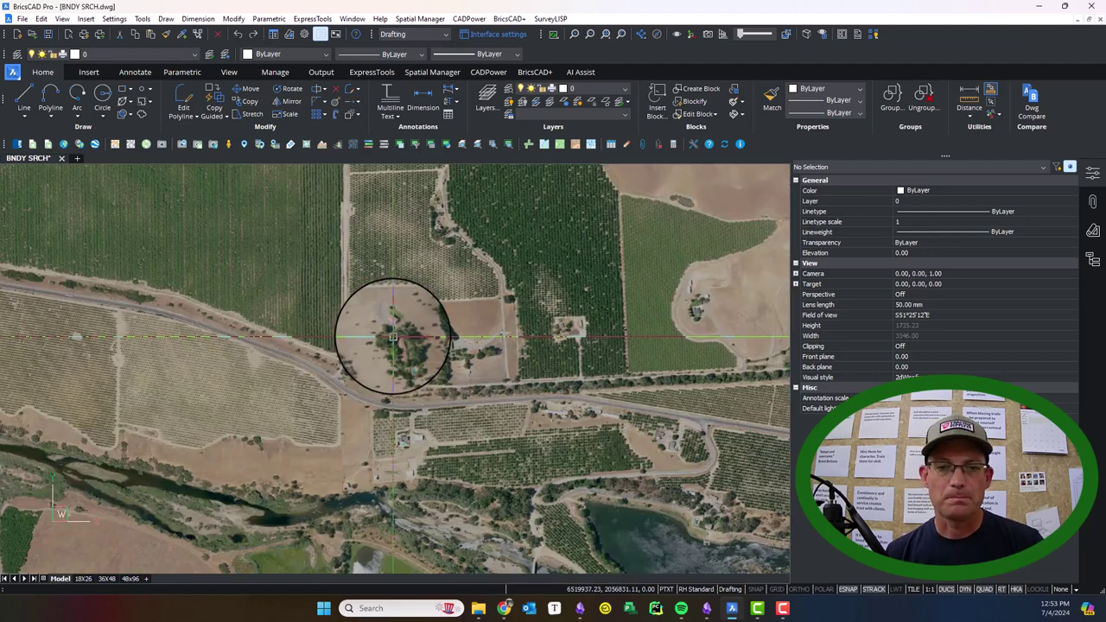
{"action": "scroll", "coordinate": [372, 322], "scroll_direction": "down", "scroll_amount": 2}
{"action": "middle_click_drag", "start_coordinate": [279, 321], "coordinate": [472, 383]}
{"action": "scroll", "coordinate": [471, 383], "scroll_direction": "down", "scroll_amount": 2}
{"action": "middle_click_drag", "start_coordinate": [577, 386], "coordinate": [327, 376]}
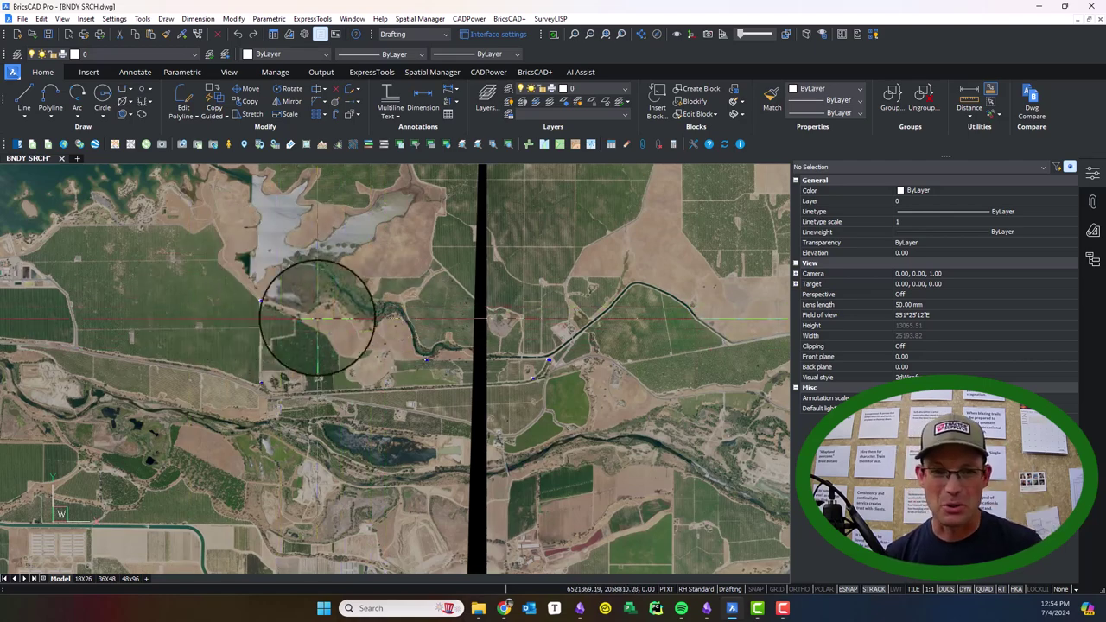
{"action": "middle_click_drag", "start_coordinate": [303, 334], "coordinate": [452, 356]}
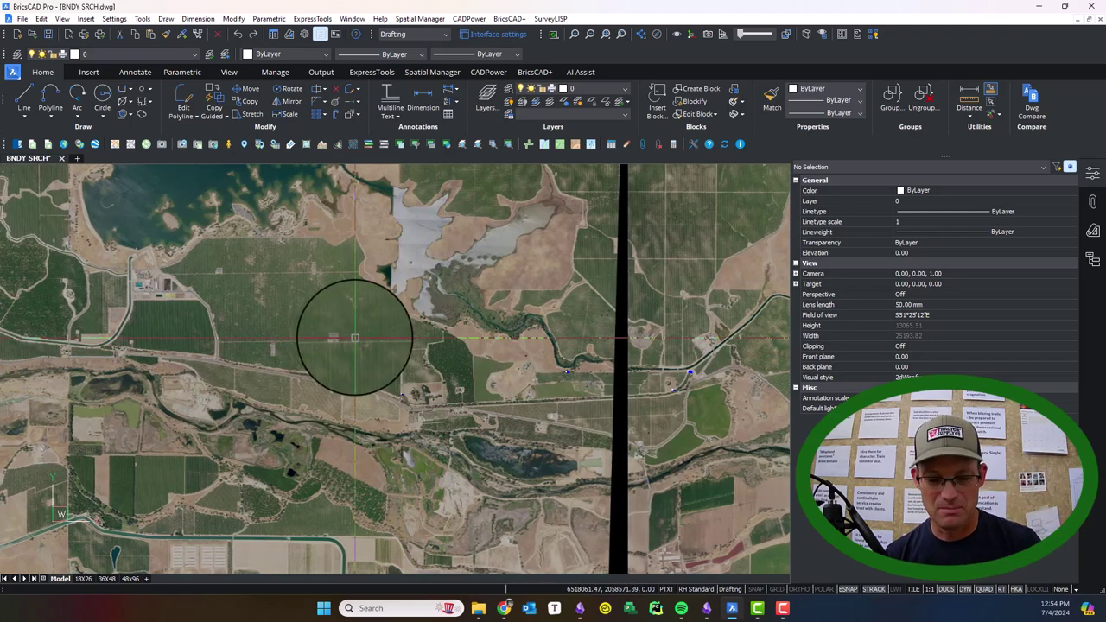
{"action": "mouse_move", "coordinate": [294, 334]}
{"action": "middle_mouse_down"}
{"action": "mouse_move", "coordinate": [279, 329]}
{"action": "mouse_move", "coordinate": [296, 321]}
{"action": "mouse_move", "coordinate": [276, 328]}
{"action": "middle_mouse_up"}
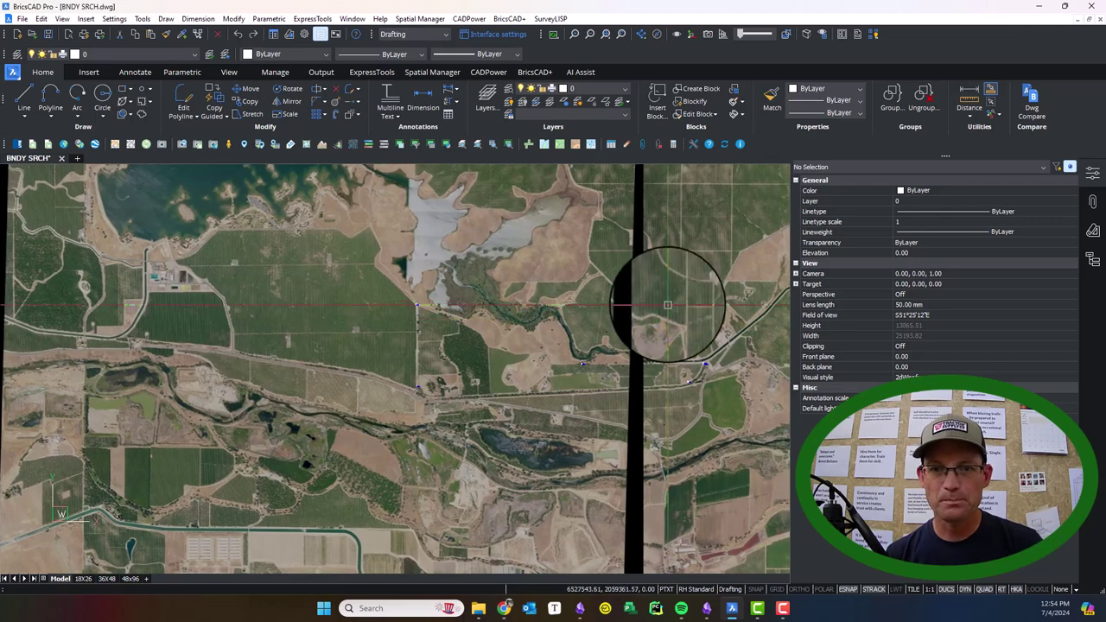
{"action": "scroll", "coordinate": [440, 346], "scroll_direction": "down", "scroll_amount": 3}
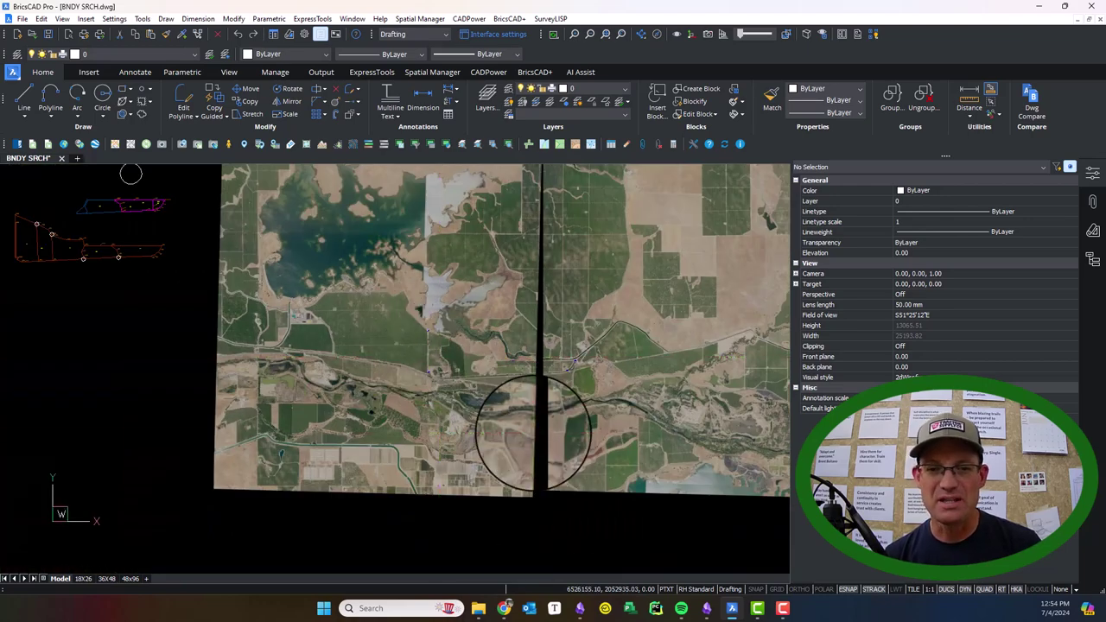
{"action": "middle_click_drag", "start_coordinate": [538, 432], "coordinate": [498, 486]}
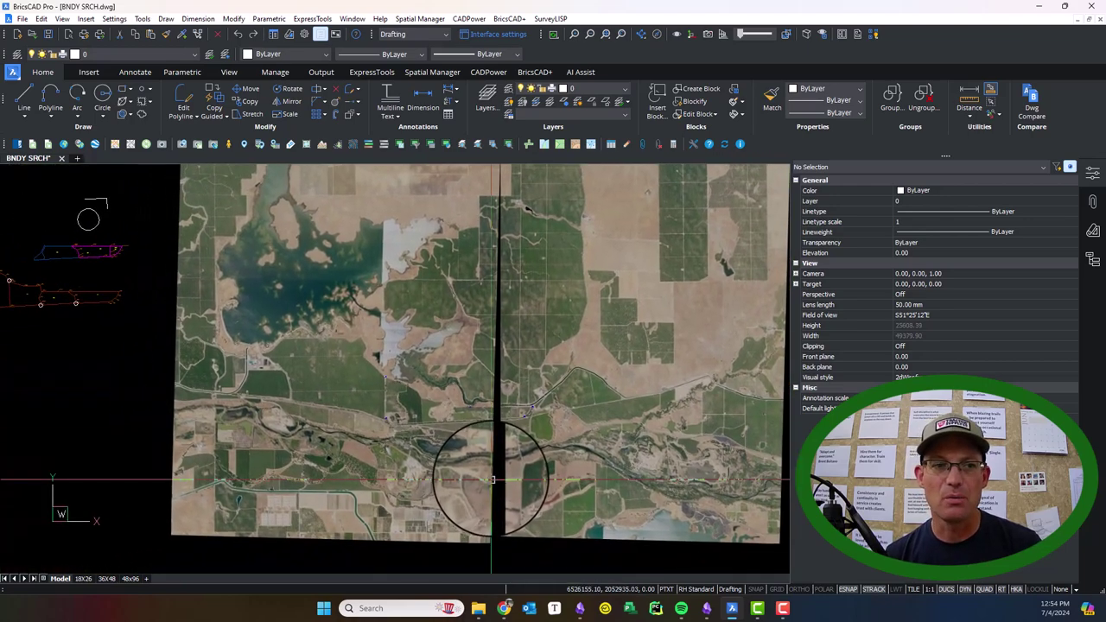
{"action": "middle_click_drag", "start_coordinate": [66, 336], "coordinate": [119, 354]}
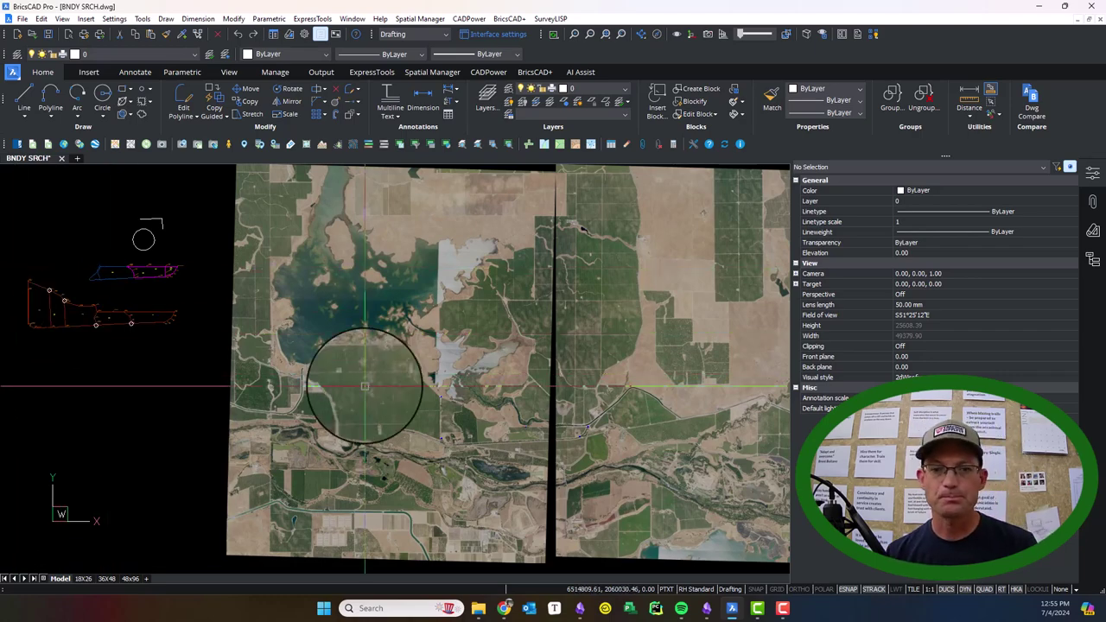
- Examine the located survey points along the canal and road, from the eastern road bend to the western orchard
{"action": "scroll", "coordinate": [593, 475], "scroll_direction": "up", "scroll_amount": 5}
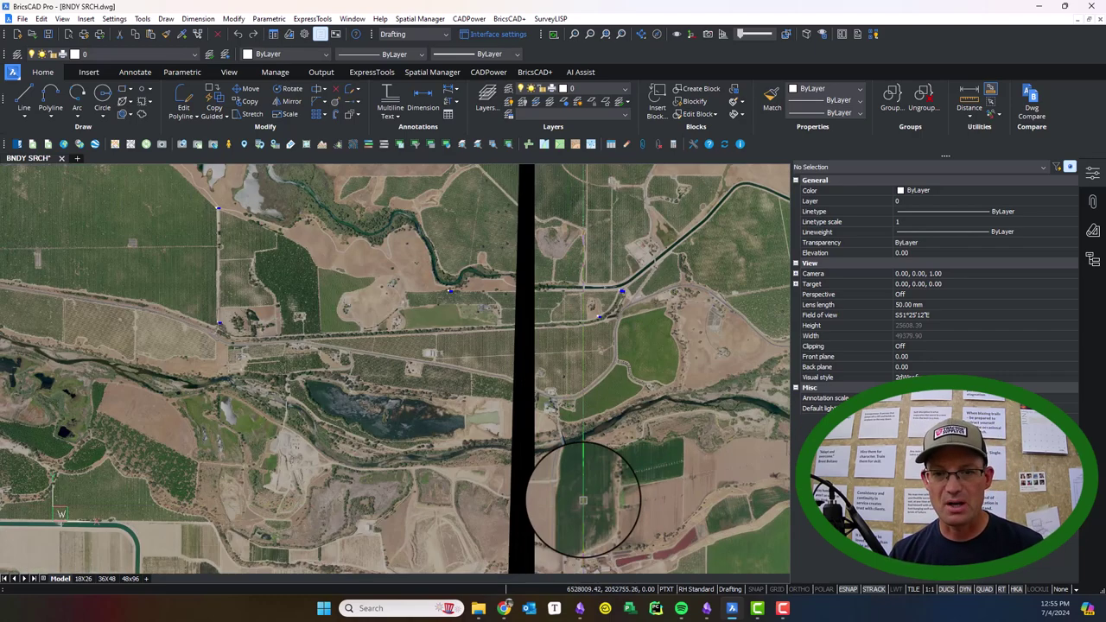
{"action": "middle_click_drag", "start_coordinate": [303, 313], "coordinate": [311, 373]}
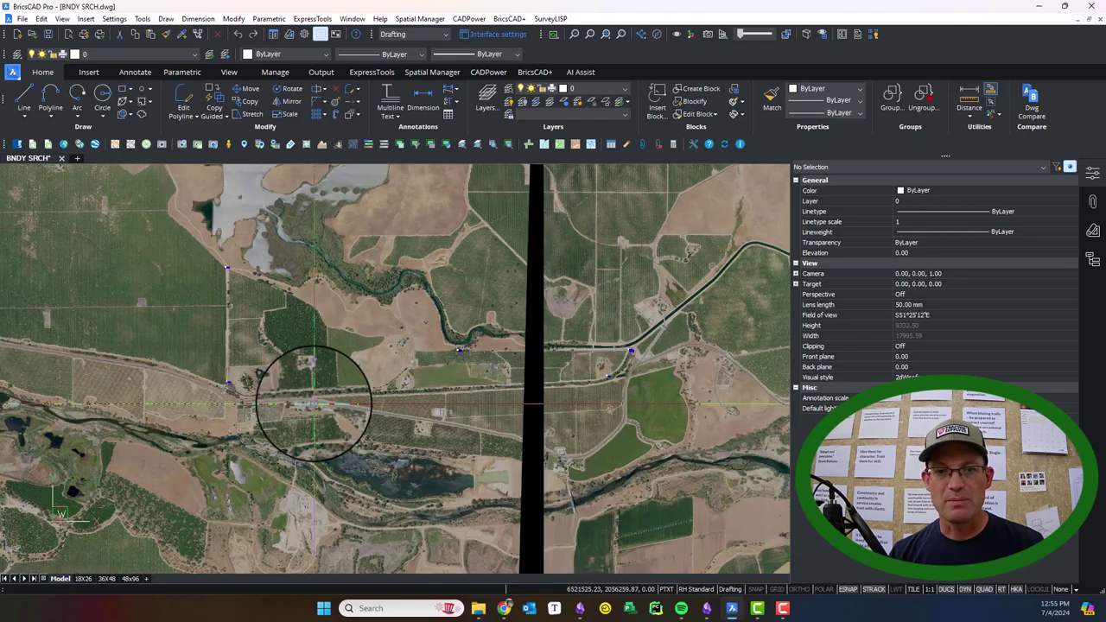
{"action": "scroll", "coordinate": [596, 387], "scroll_direction": "up", "scroll_amount": 5}
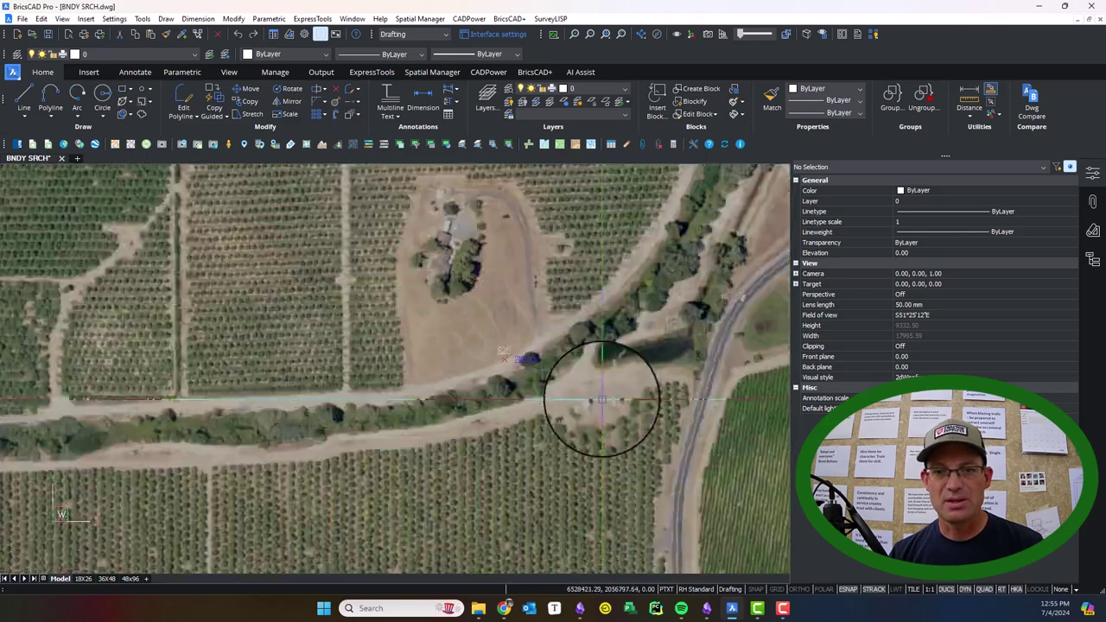
{"action": "middle_click_drag", "start_coordinate": [565, 372], "coordinate": [486, 479]}
{"action": "scroll", "coordinate": [486, 479], "scroll_direction": "up", "scroll_amount": 1}
{"action": "middle_click_drag", "start_coordinate": [685, 242], "coordinate": [619, 330]}
{"action": "scroll", "coordinate": [605, 216], "scroll_direction": "down", "scroll_amount": 2}
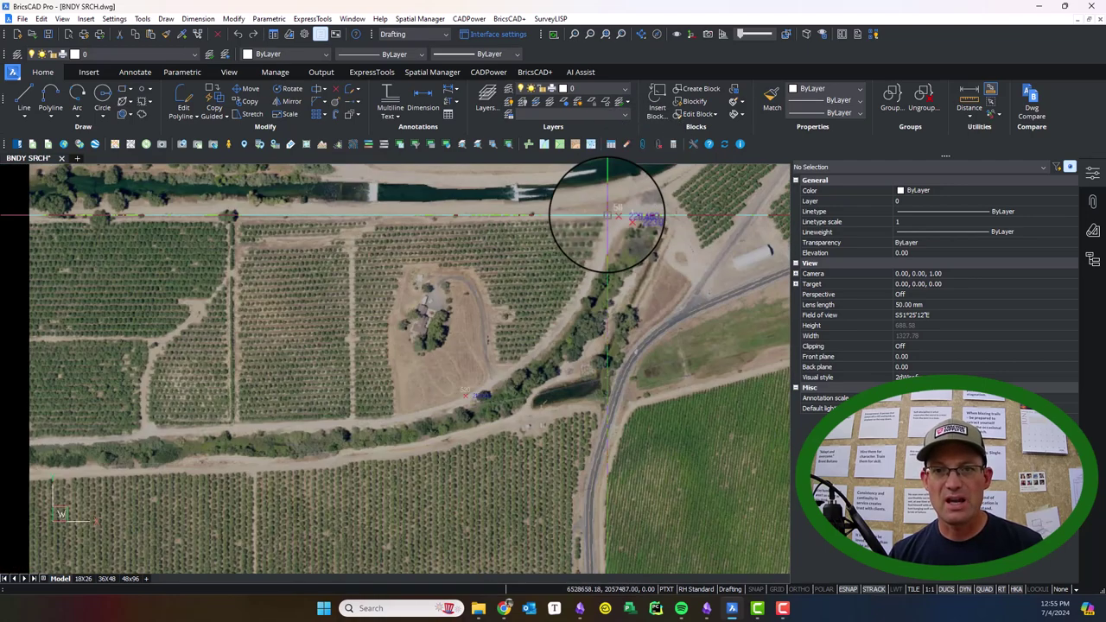
{"action": "middle_click_drag", "start_coordinate": [125, 290], "coordinate": [533, 299]}
{"action": "scroll", "coordinate": [488, 296], "scroll_direction": "down", "scroll_amount": 3}
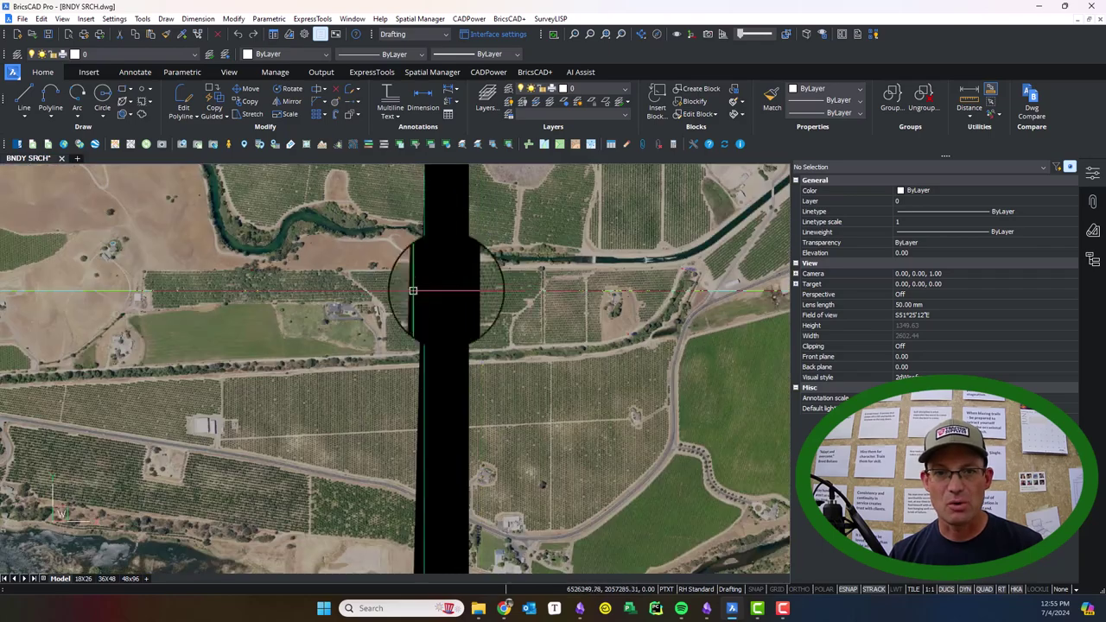
{"action": "middle_click_drag", "start_coordinate": [289, 297], "coordinate": [856, 380]}
{"action": "scroll", "coordinate": [514, 316], "scroll_direction": "down", "scroll_amount": 3}
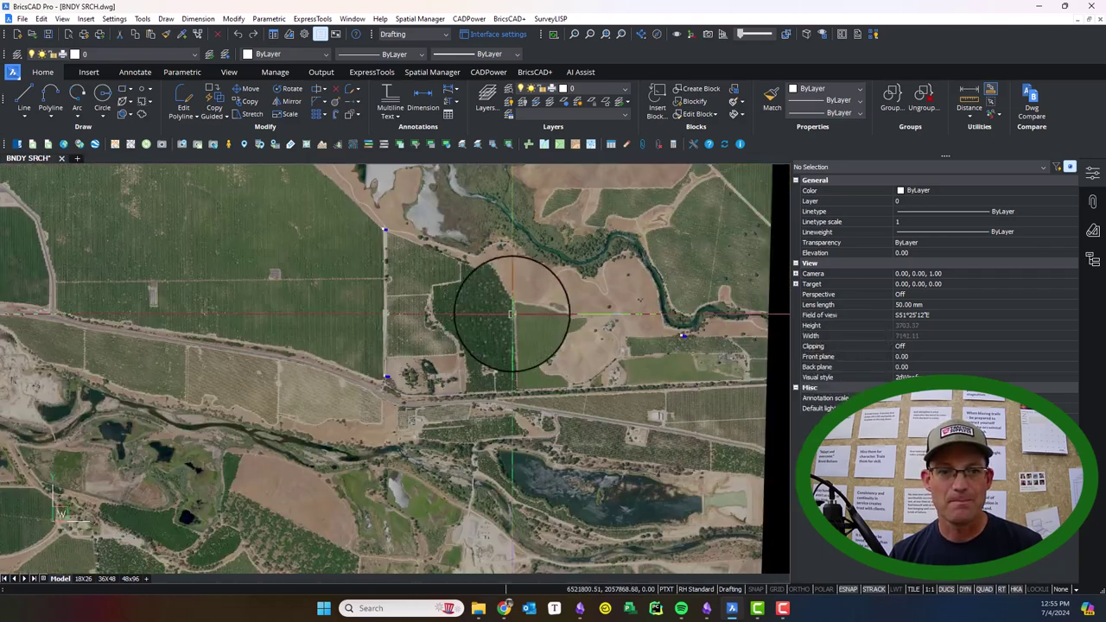
{"action": "middle_click_drag", "start_coordinate": [577, 256], "coordinate": [538, 309]}
{"action": "scroll", "coordinate": [605, 339], "scroll_direction": "down", "scroll_amount": 8}
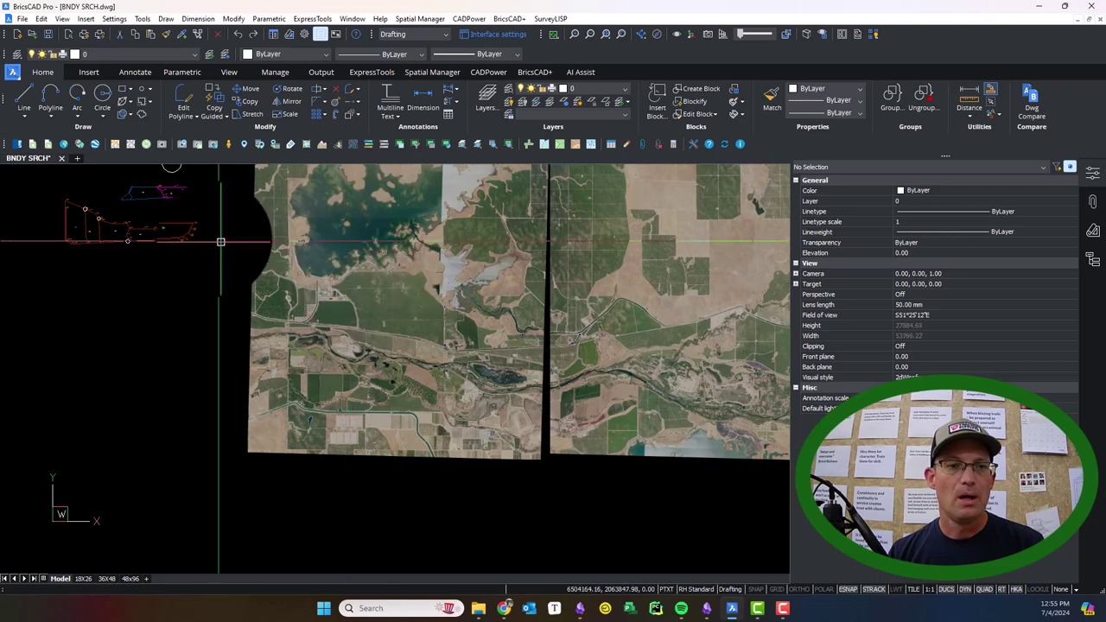
- Examine the red boundary block drawn in the empty space west of the aerial imagery
{"action": "middle_click_drag", "start_coordinate": [221, 242], "coordinate": [193, 311]}
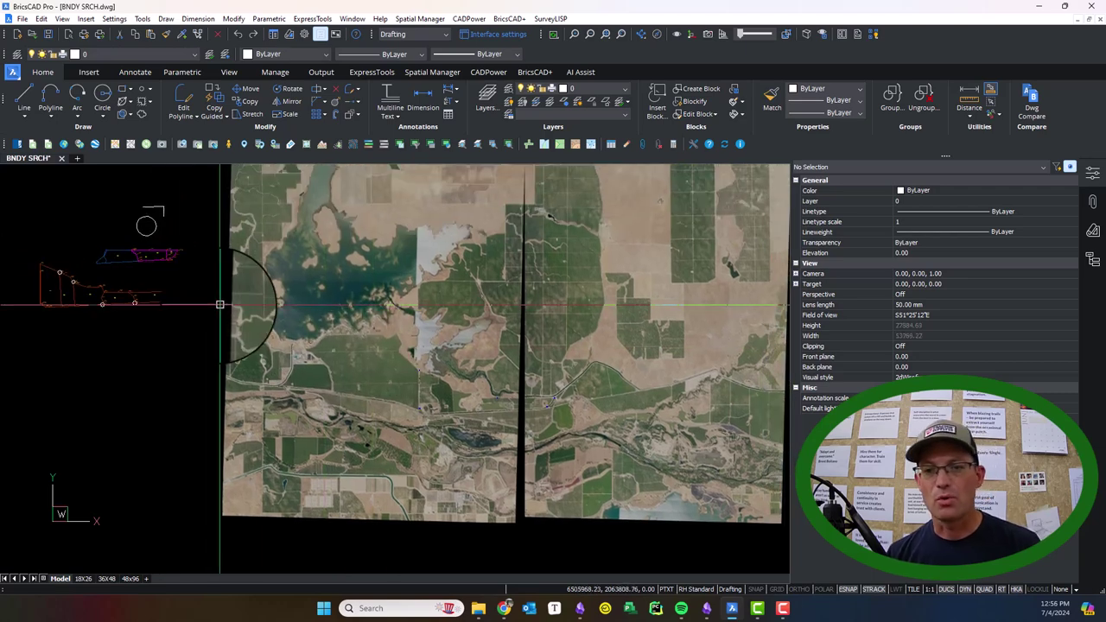
{"action": "mouse_move", "coordinate": [222, 301]}
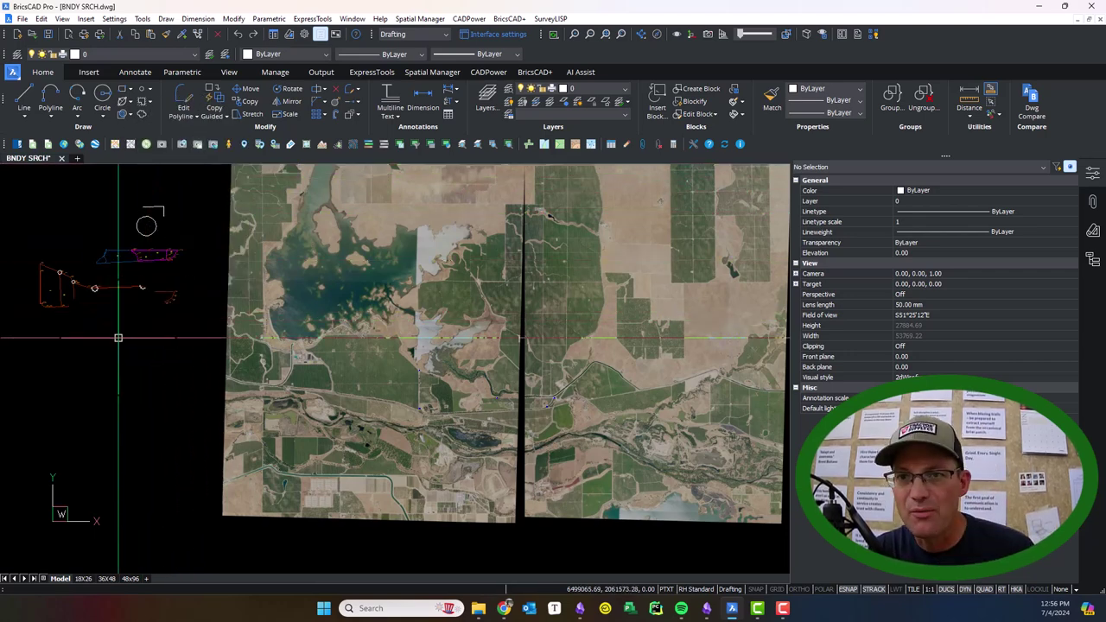
{"action": "middle_click_drag", "start_coordinate": [102, 363], "coordinate": [241, 388]}
{"action": "scroll", "coordinate": [321, 382], "scroll_direction": "up", "scroll_amount": 5}
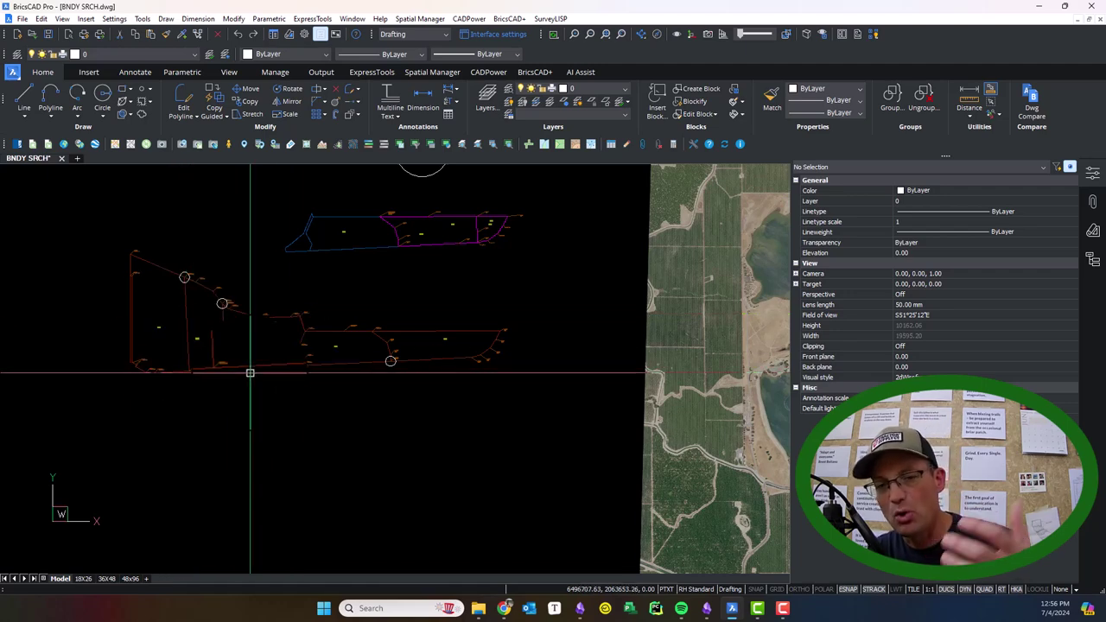
{"action": "left_click", "coordinate": [214, 372]}
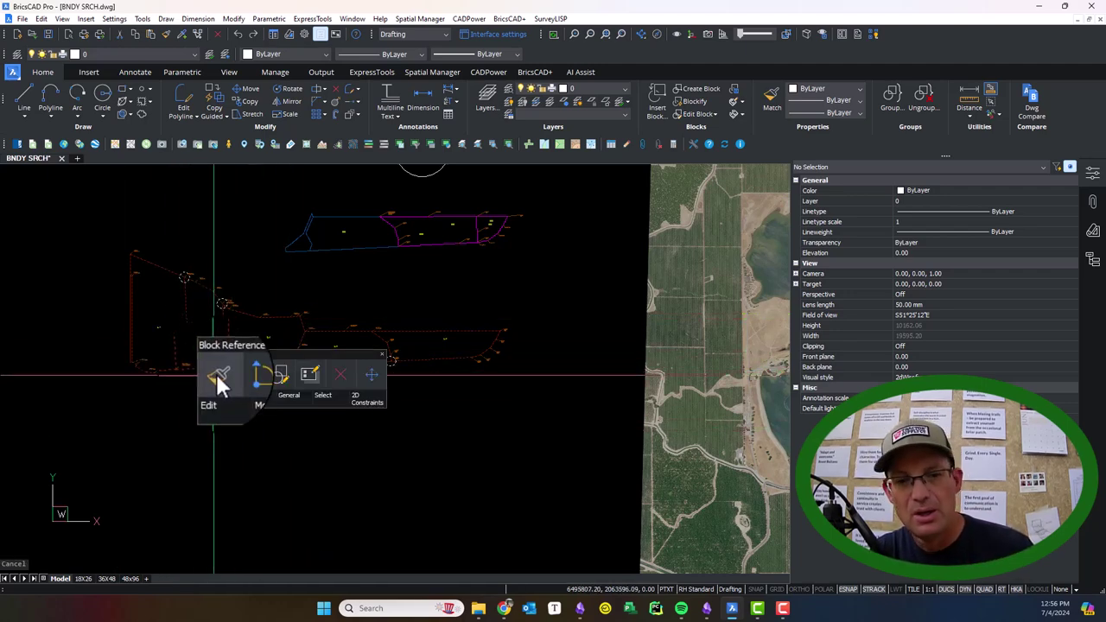
{"action": "key", "text": "Escape"}
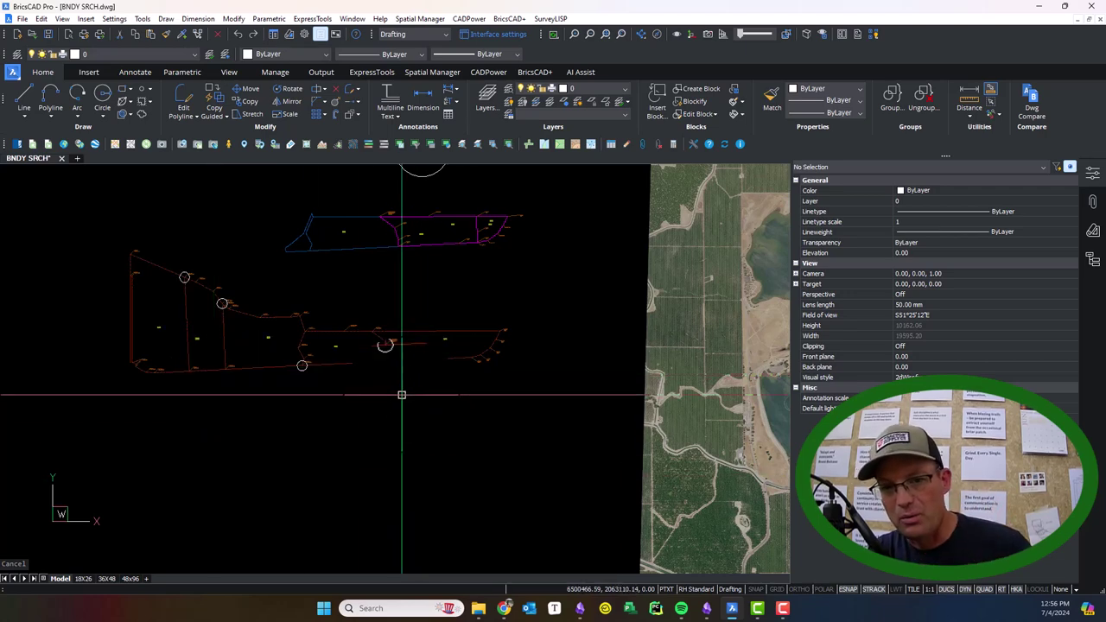
{"action": "left_click", "coordinate": [389, 354]}
{"action": "key", "text": "Escape"}
- Move the red boundary block from its northeast corner onto survey point 511 beside the canal on the aerial image
{"action": "type", "text": "m"}
{"action": "key", "text": "Return"}
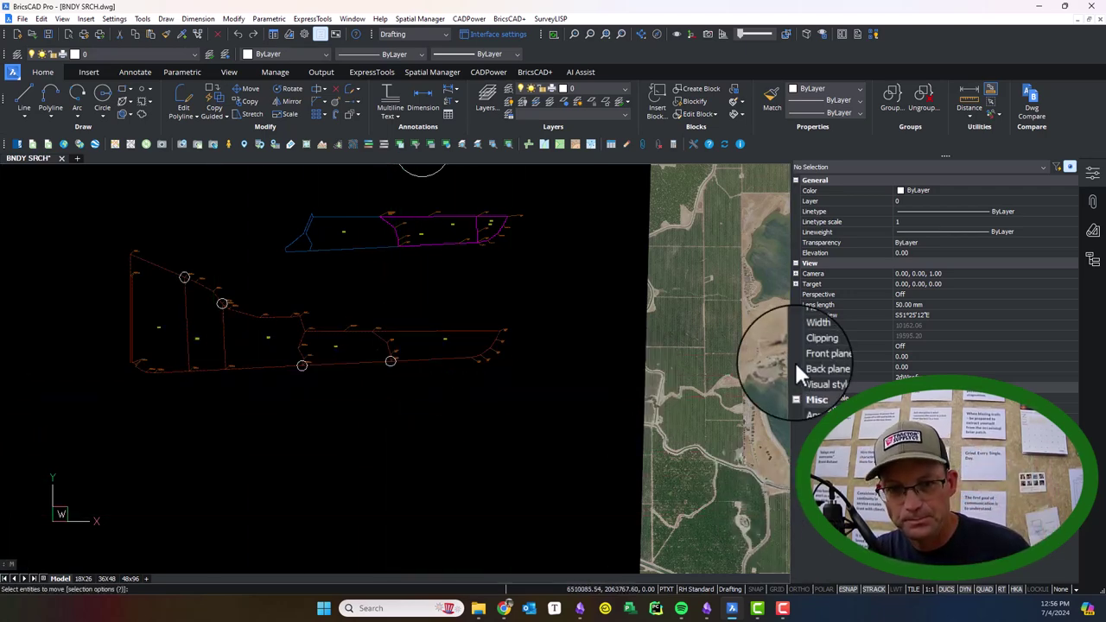
{"action": "left_click", "coordinate": [480, 332]}
{"action": "key", "text": "Return"}
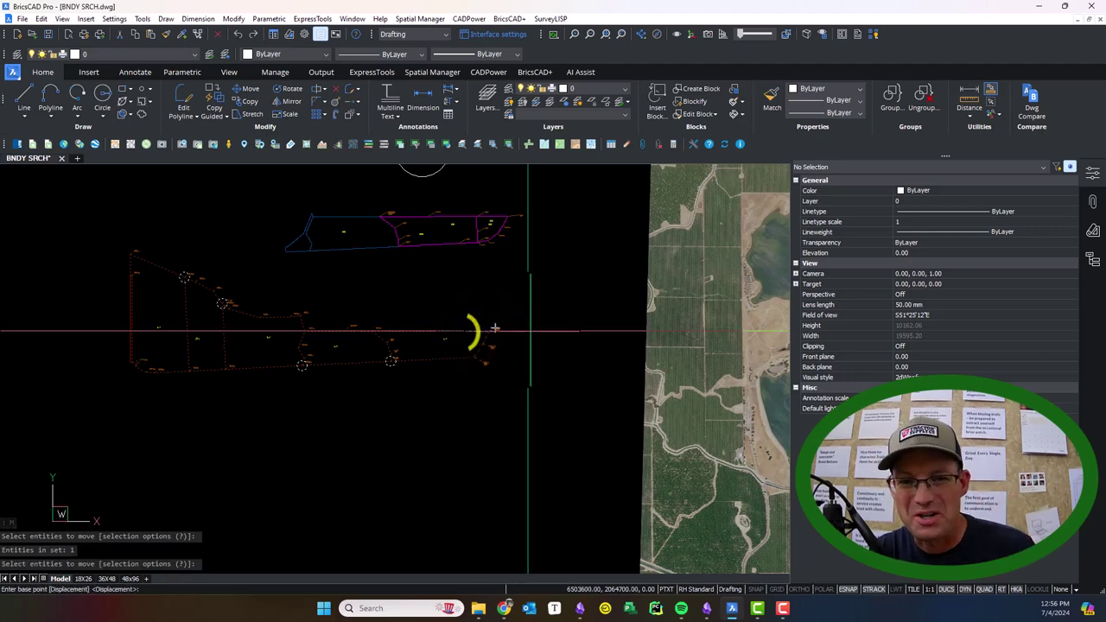
{"action": "scroll", "coordinate": [513, 321], "scroll_direction": "up", "scroll_amount": 3}
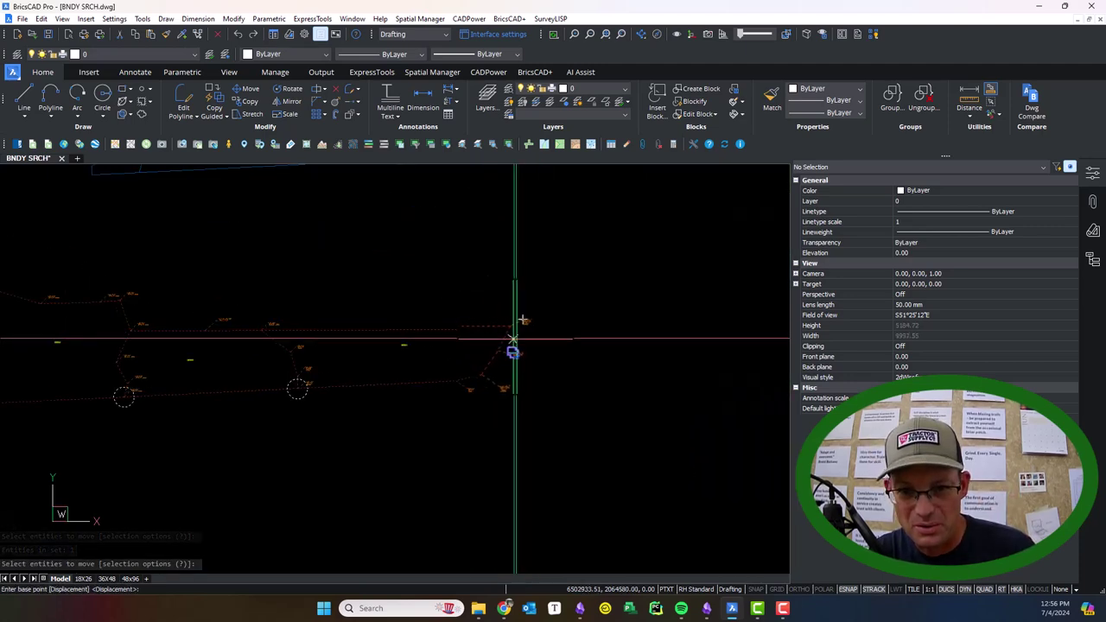
{"action": "left_click", "coordinate": [511, 329]}
{"action": "scroll", "coordinate": [538, 355], "scroll_direction": "down", "scroll_amount": 4}
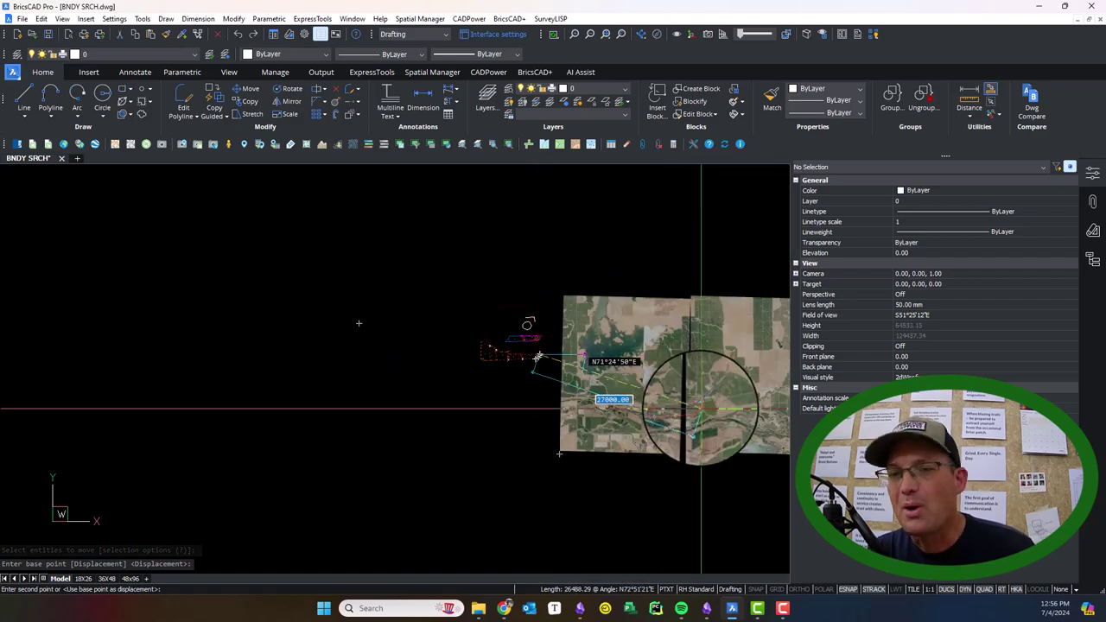
{"action": "middle_click_drag", "start_coordinate": [748, 412], "coordinate": [579, 392]}
{"action": "scroll", "coordinate": [501, 406], "scroll_direction": "up", "scroll_amount": 6}
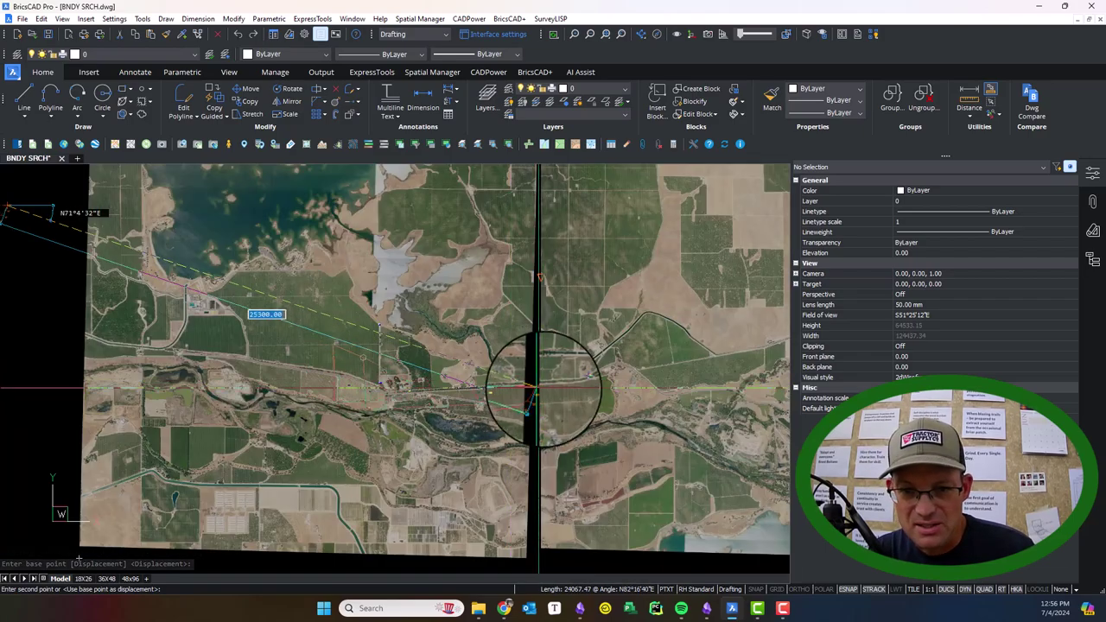
{"action": "scroll", "coordinate": [714, 285], "scroll_direction": "up", "scroll_amount": 2}
{"action": "scroll", "coordinate": [714, 285], "scroll_direction": "up", "scroll_amount": 3}
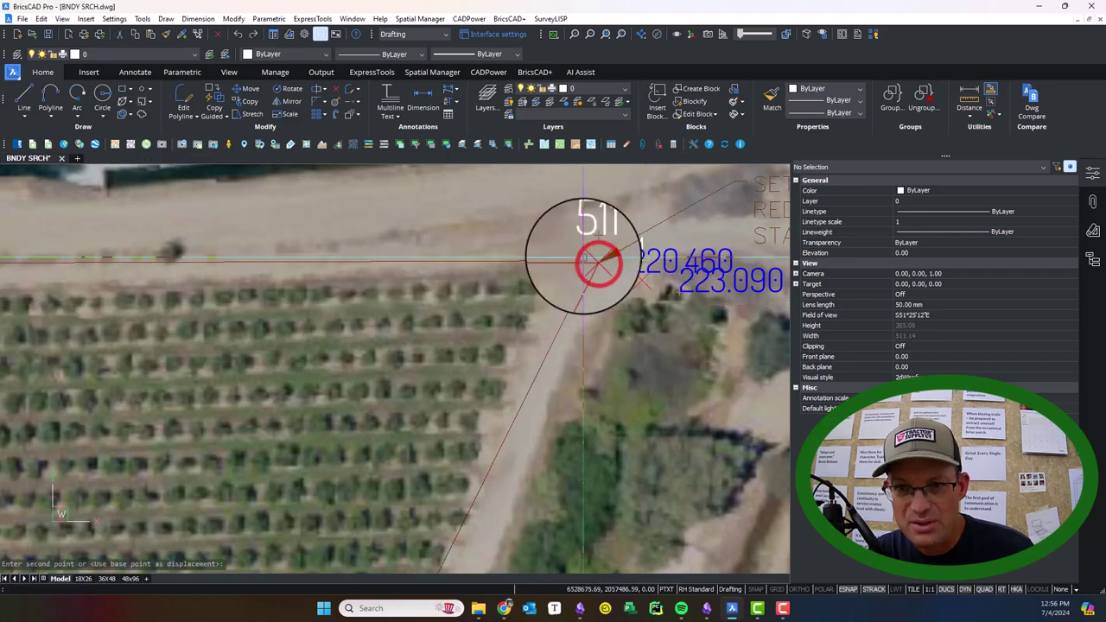
{"action": "left_click", "coordinate": [592, 259]}
- Examine how the moved boundary's northeast corner and adjoining lines fit point 511, the canal and the orchard
{"action": "scroll", "coordinate": [597, 257], "scroll_direction": "up", "scroll_amount": 2}
{"action": "middle_click_drag", "start_coordinate": [619, 210], "coordinate": [523, 313]}
{"action": "scroll", "coordinate": [508, 295], "scroll_direction": "down", "scroll_amount": 1}
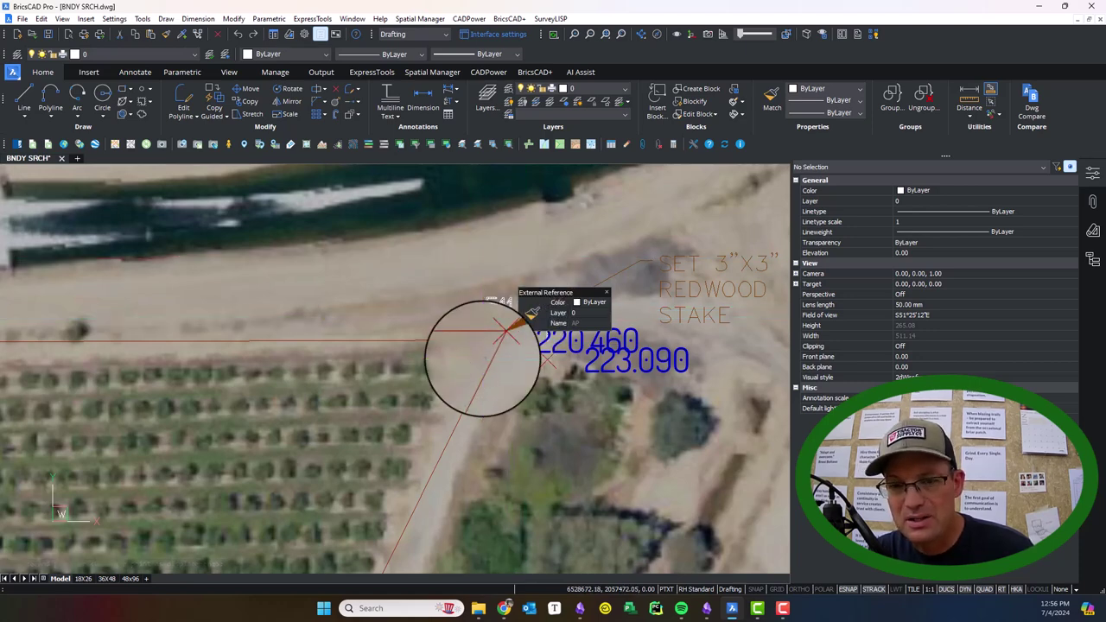
{"action": "middle_click_drag", "start_coordinate": [443, 335], "coordinate": [533, 316]}
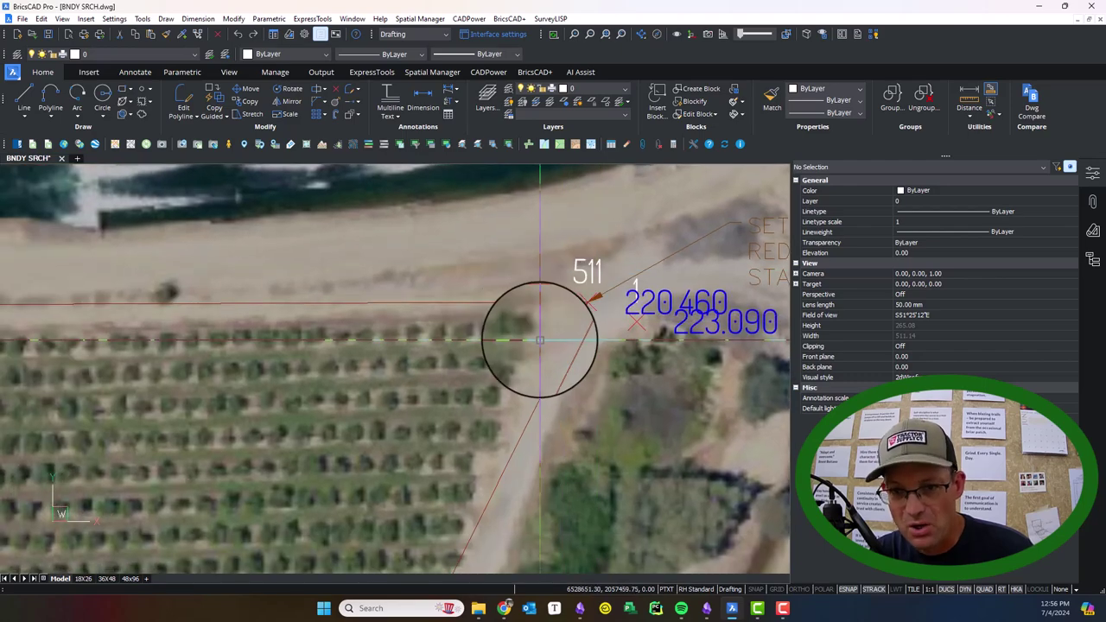
{"action": "scroll", "coordinate": [537, 363], "scroll_direction": "down", "scroll_amount": 3}
{"action": "middle_click_drag", "start_coordinate": [506, 338], "coordinate": [563, 309]}
{"action": "scroll", "coordinate": [557, 300], "scroll_direction": "down", "scroll_amount": 1}
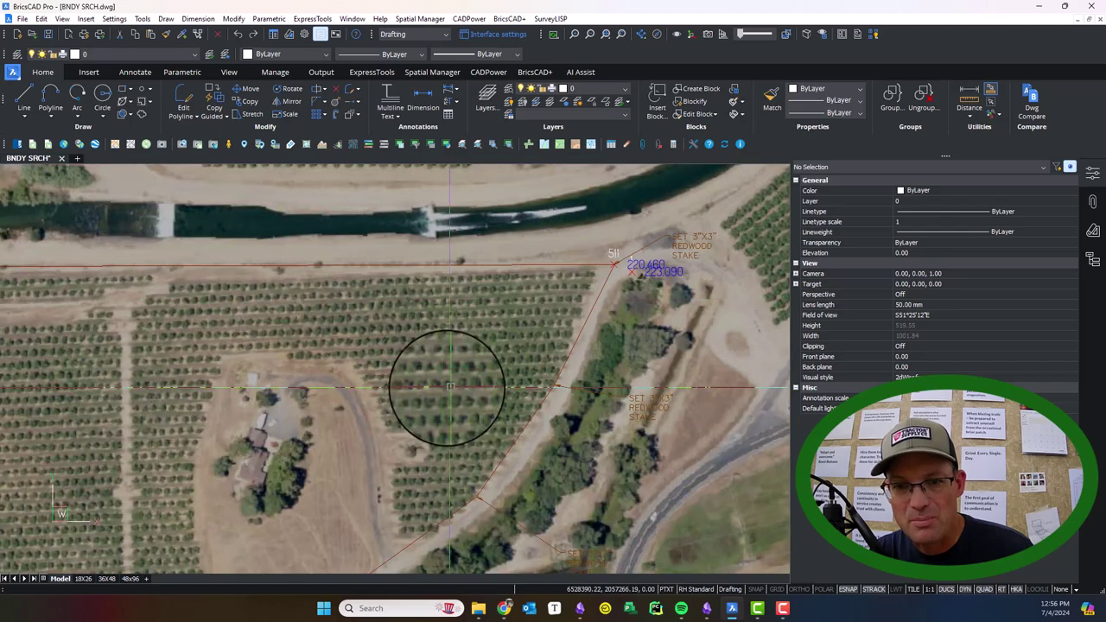
{"action": "middle_click_drag", "start_coordinate": [442, 395], "coordinate": [607, 321]}
{"action": "scroll", "coordinate": [606, 323], "scroll_direction": "down", "scroll_amount": 2}
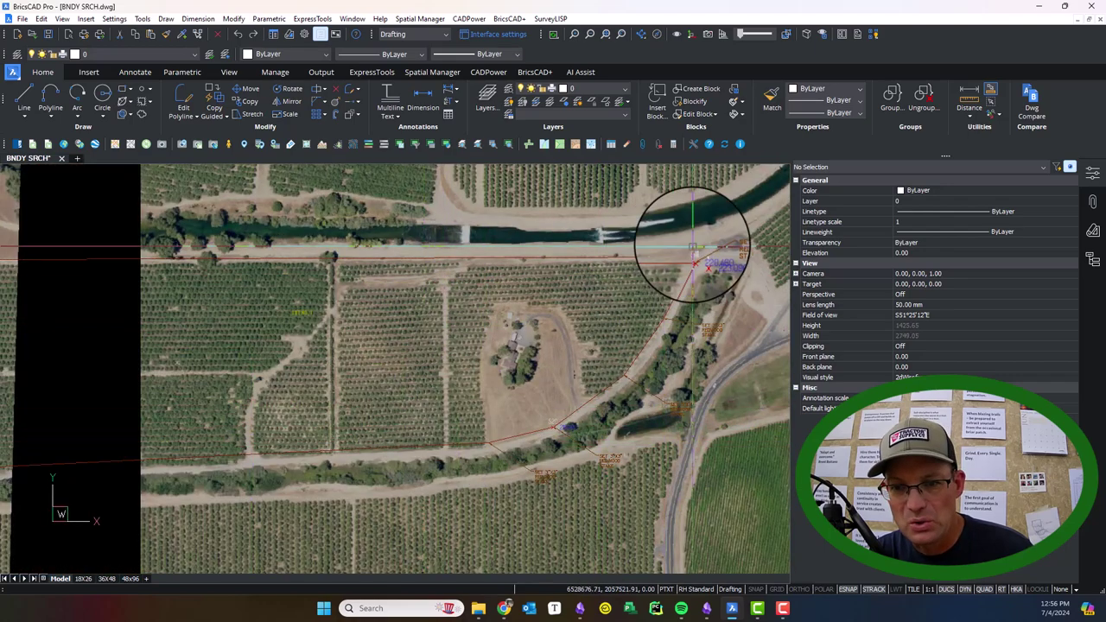
{"action": "scroll", "coordinate": [692, 242], "scroll_direction": "up", "scroll_amount": 5}
{"action": "scroll", "coordinate": [697, 279], "scroll_direction": "down", "scroll_amount": 2}
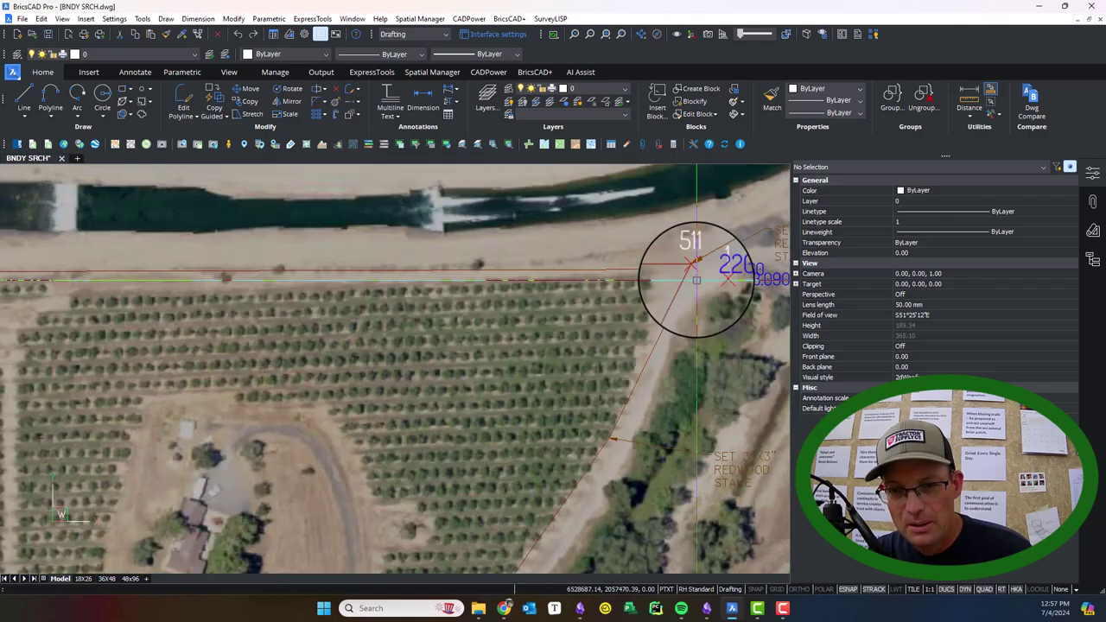
- Compare the moved boundary's southern corner with survey point 520 near the orchard road
{"action": "scroll", "coordinate": [647, 278], "scroll_direction": "down", "scroll_amount": 3}
{"action": "middle_click_drag", "start_coordinate": [479, 382], "coordinate": [582, 328]}
{"action": "scroll", "coordinate": [676, 395], "scroll_direction": "up", "scroll_amount": 6}
{"action": "scroll", "coordinate": [695, 396], "scroll_direction": "up", "scroll_amount": 3}
{"action": "scroll", "coordinate": [643, 347], "scroll_direction": "down", "scroll_amount": 5}
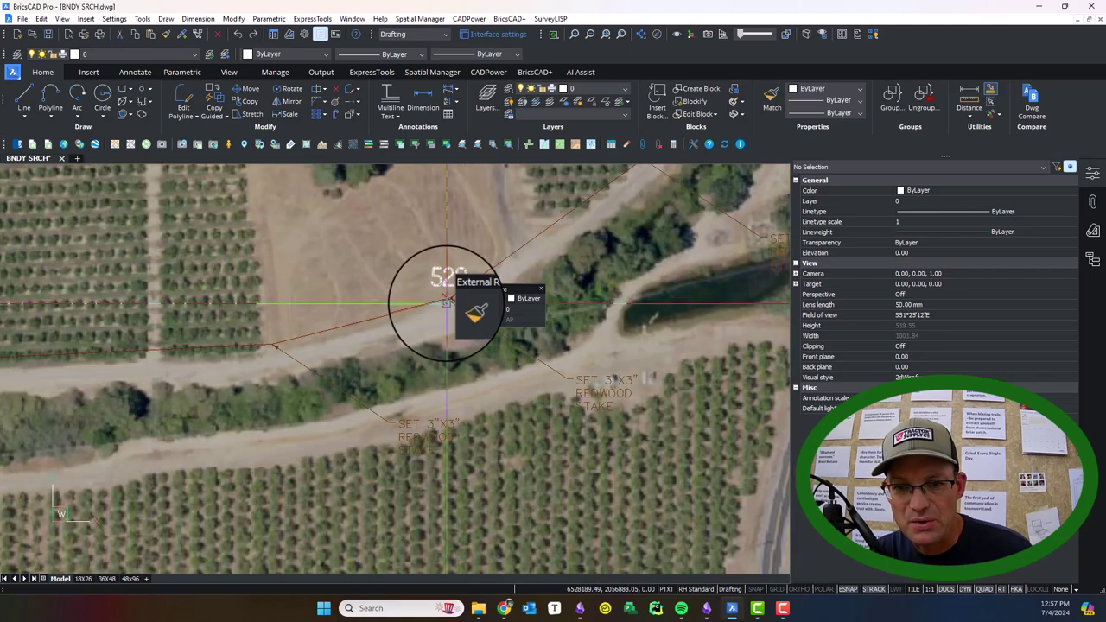
{"action": "scroll", "coordinate": [445, 302], "scroll_direction": "up", "scroll_amount": 3}
{"action": "scroll", "coordinate": [450, 296], "scroll_direction": "down", "scroll_amount": 5}
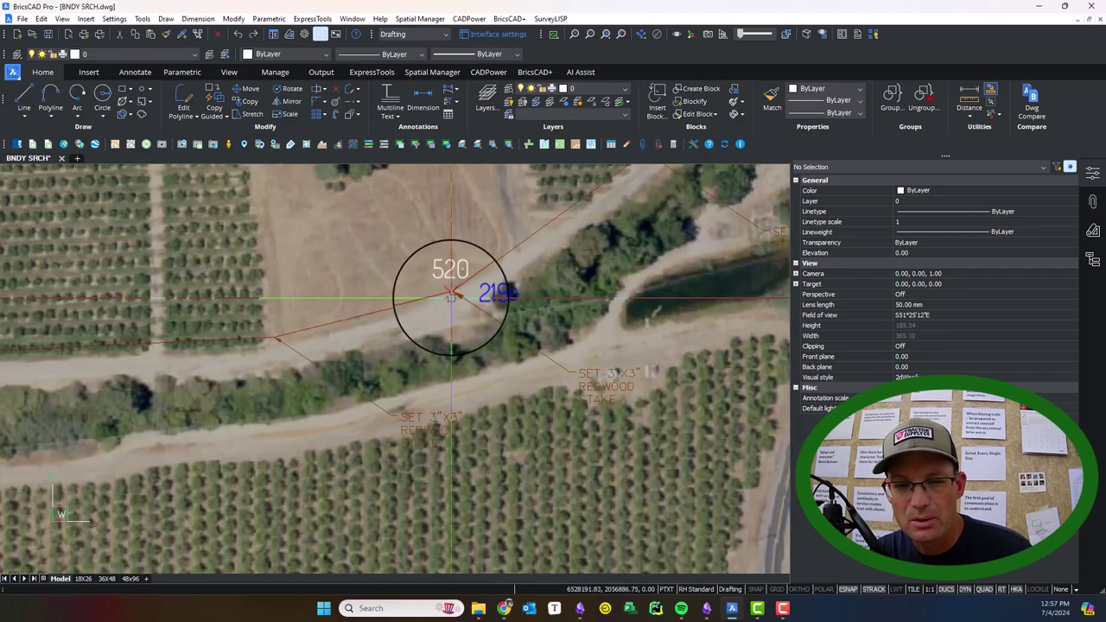
- Rotate the red boundary block about its northeast corner at point 511, aligning its southern corner's direction with survey point 520
{"action": "scroll", "coordinate": [451, 297], "scroll_direction": "up", "scroll_amount": 5}
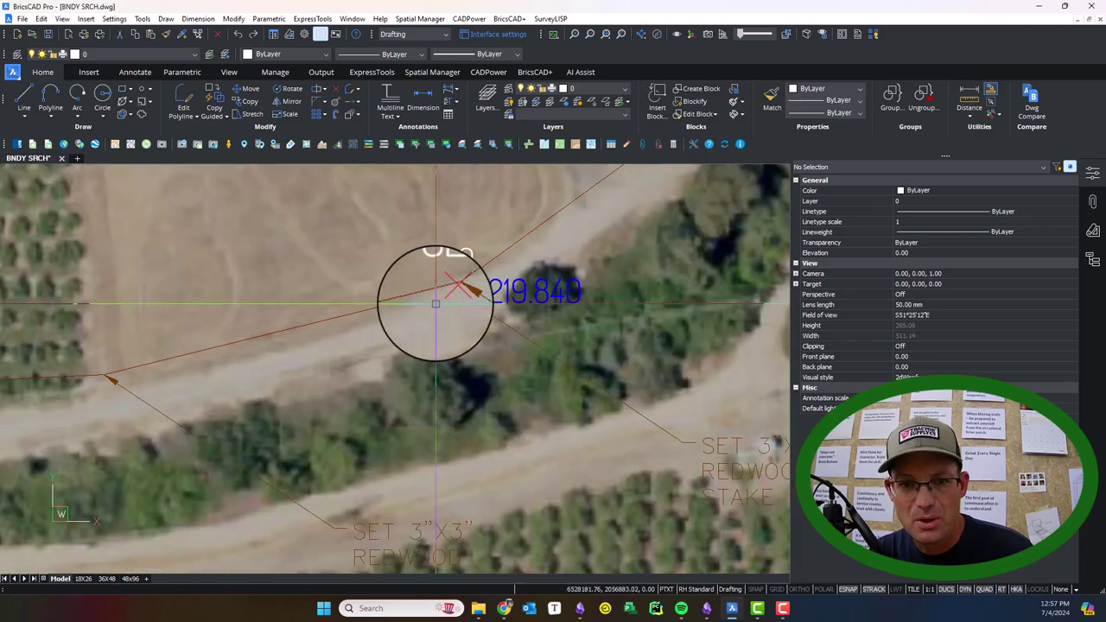
{"action": "scroll", "coordinate": [436, 303], "scroll_direction": "down", "scroll_amount": 6}
{"action": "scroll", "coordinate": [469, 334], "scroll_direction": "up", "scroll_amount": 2}
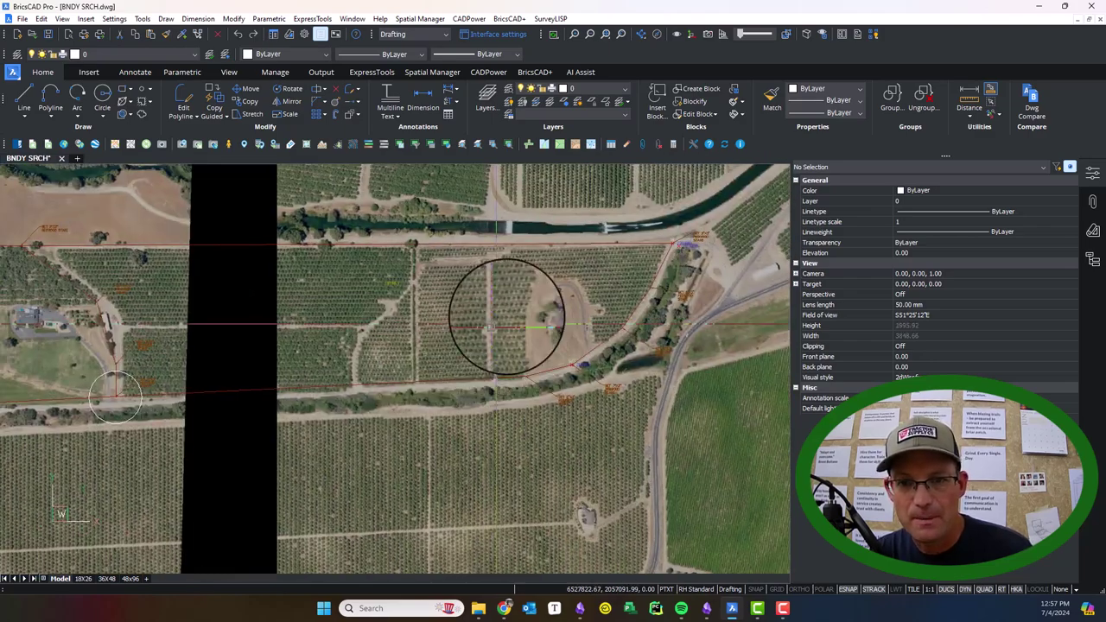
{"action": "type", "text": "O"}
{"action": "scroll", "coordinate": [652, 242], "scroll_direction": "up", "scroll_amount": 3}
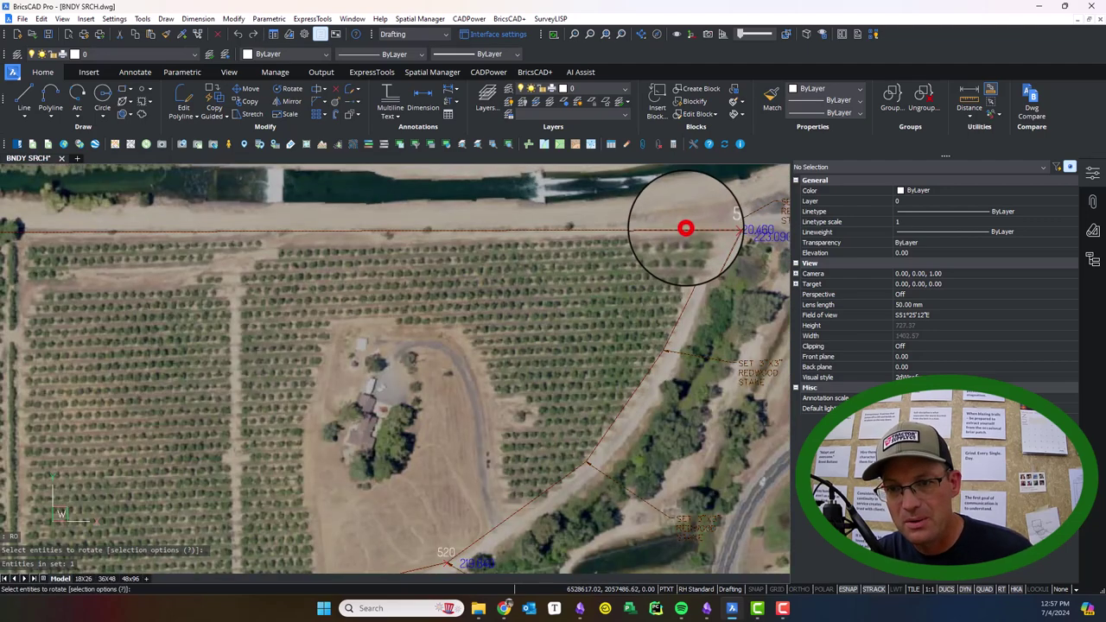
{"action": "key", "text": "Return"}
{"action": "scroll", "coordinate": [714, 221], "scroll_direction": "up", "scroll_amount": 3}
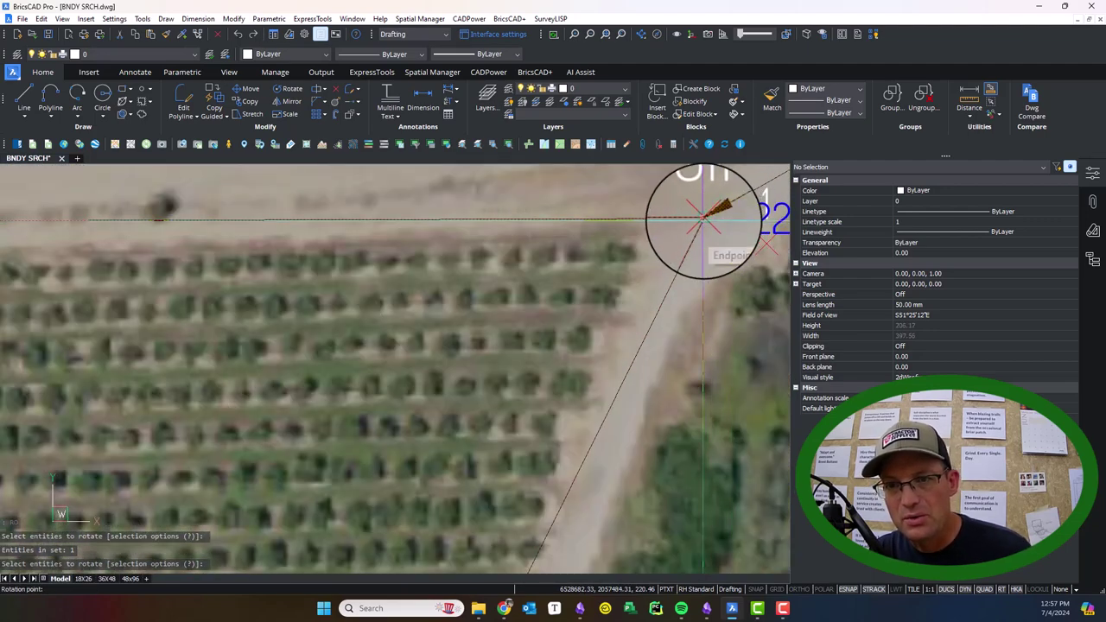
{"action": "key", "text": "Return"}
{"action": "left_click", "coordinate": [703, 222]}
{"action": "type", "text": "R"}
{"action": "key", "text": "Return"}
{"action": "left_click", "coordinate": [704, 221]}
{"action": "scroll", "coordinate": [691, 281], "scroll_direction": "down", "scroll_amount": 5}
{"action": "scroll", "coordinate": [637, 345], "scroll_direction": "up", "scroll_amount": 8}
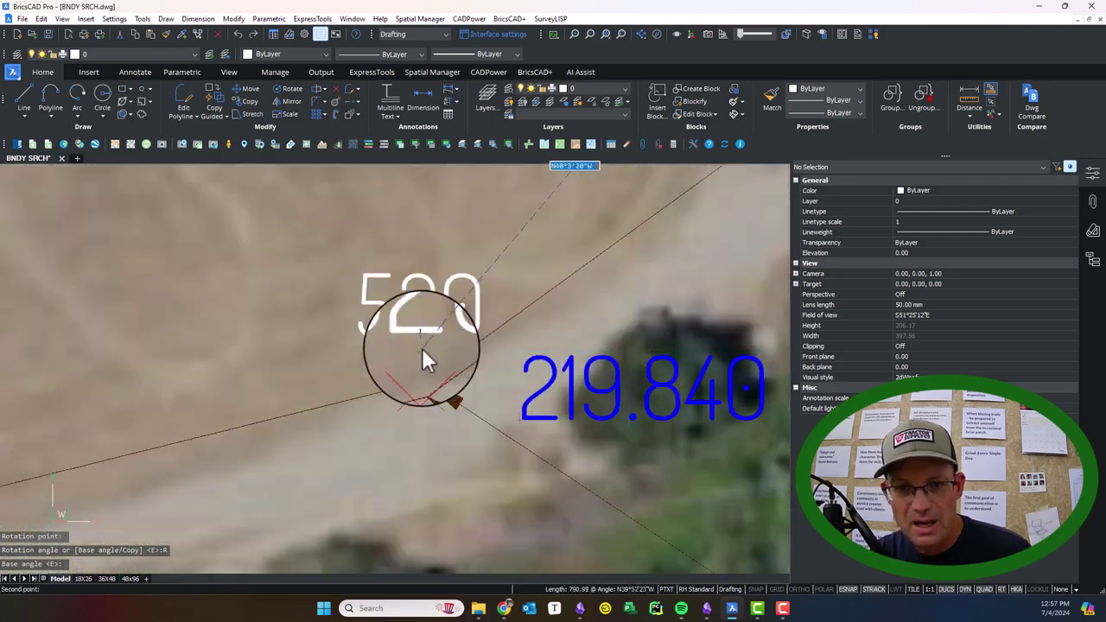
{"action": "left_click", "coordinate": [419, 401]}
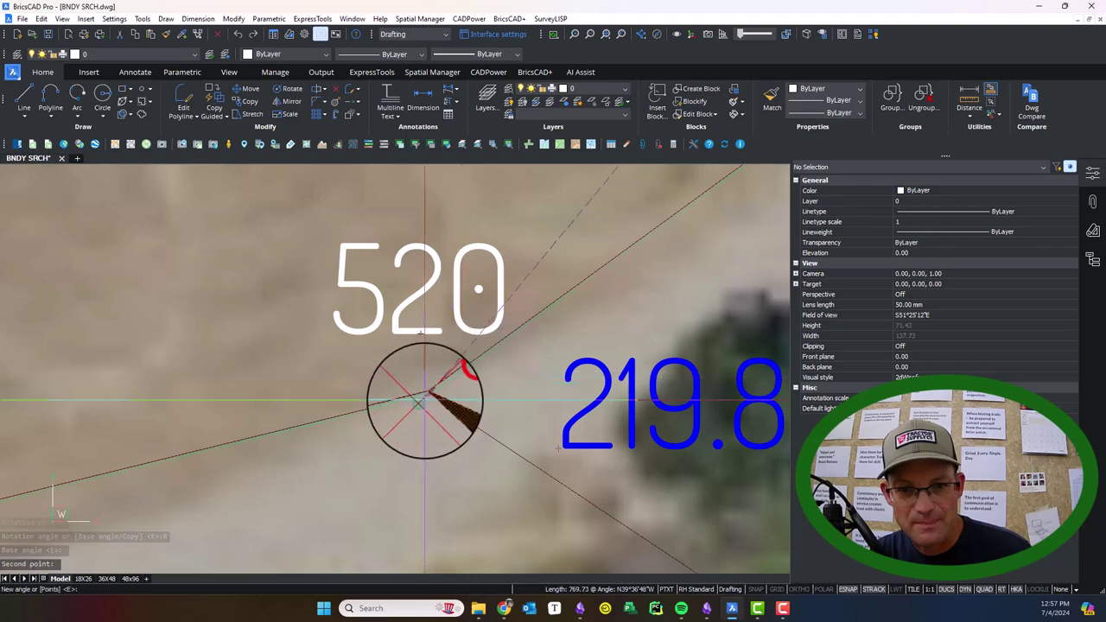
{"action": "scroll", "coordinate": [419, 401], "scroll_direction": "down", "scroll_amount": 5}
{"action": "scroll", "coordinate": [578, 363], "scroll_direction": "up", "scroll_amount": 5}
{"action": "scroll", "coordinate": [587, 362], "scroll_direction": "down", "scroll_amount": 5}
{"action": "scroll", "coordinate": [605, 345], "scroll_direction": "up", "scroll_amount": 5}
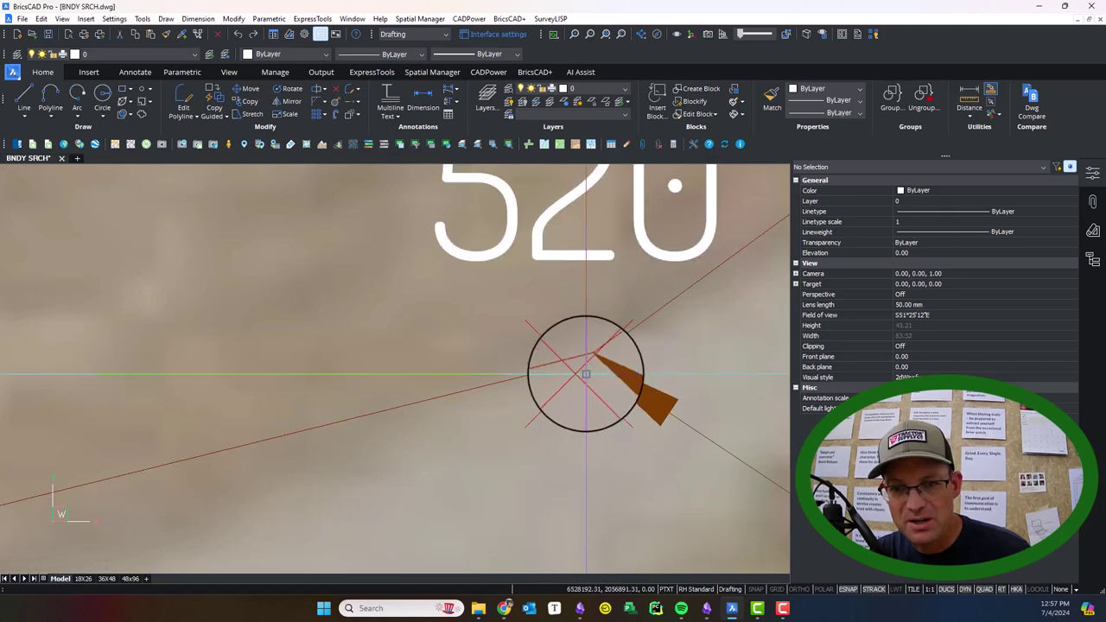
- Measure the gap between survey point 520 and the rotated boundary's southern corner with a temporary line, and erase that line
{"action": "scroll", "coordinate": [583, 374], "scroll_direction": "up", "scroll_amount": 2}
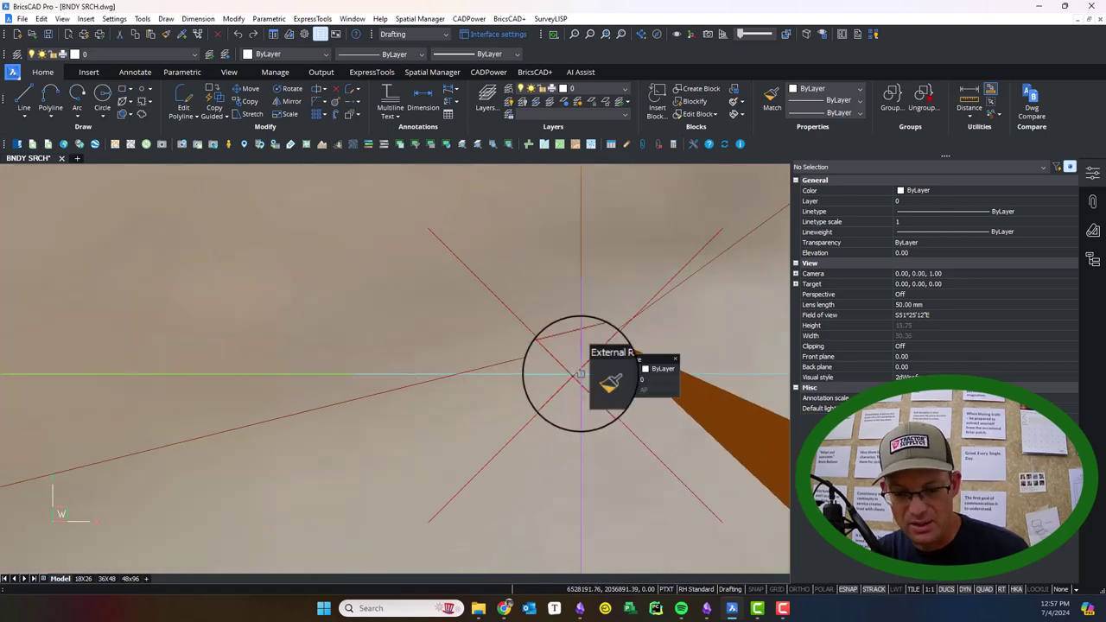
{"action": "left_click", "coordinate": [614, 334]}
{"action": "key", "text": "Escape"}
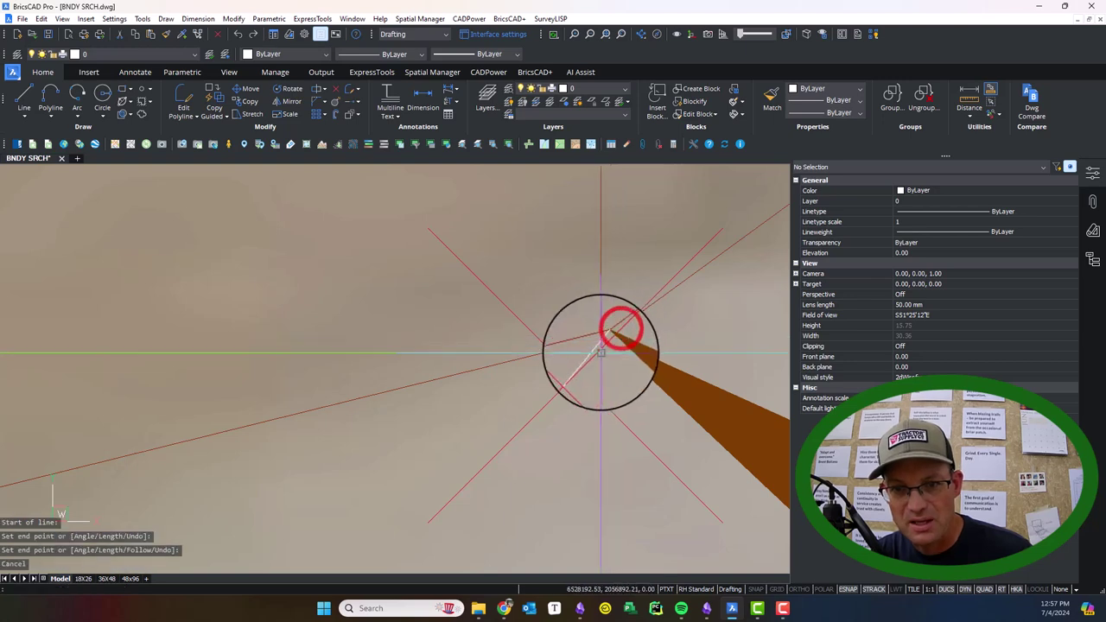
{"action": "left_click", "coordinate": [598, 348]}
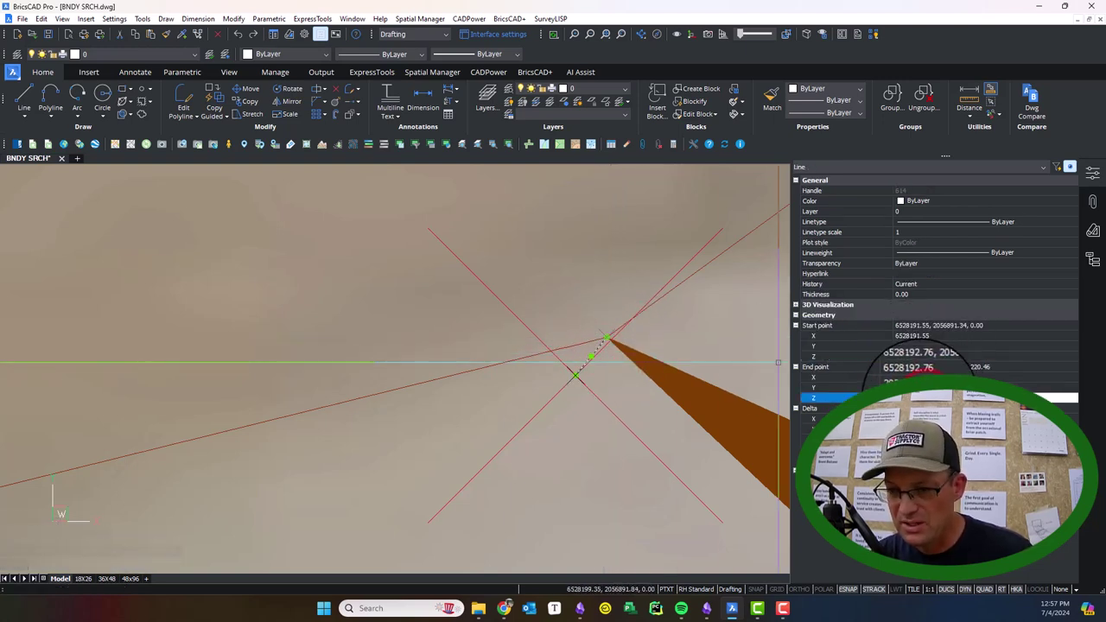
{"action": "key", "text": "Escape"}
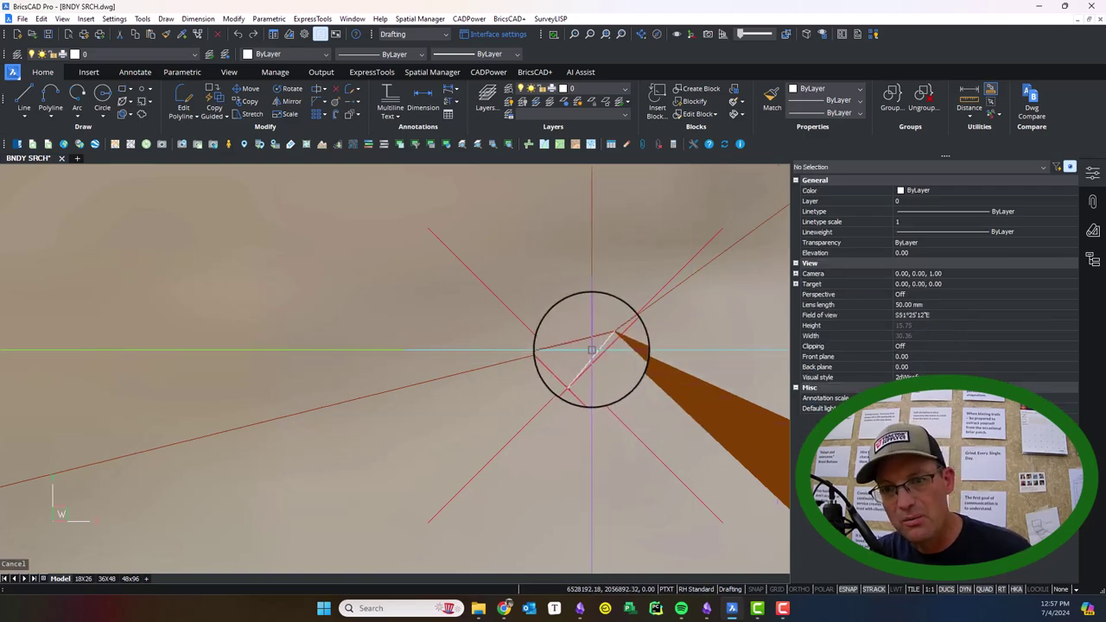
{"action": "left_click", "coordinate": [591, 349]}
{"action": "key", "text": "Delete"}
- Examine how the rotated boundary fits survey points 511 and 520, the canal and the orchard edges
{"action": "scroll", "coordinate": [596, 350], "scroll_direction": "down", "scroll_amount": 10}
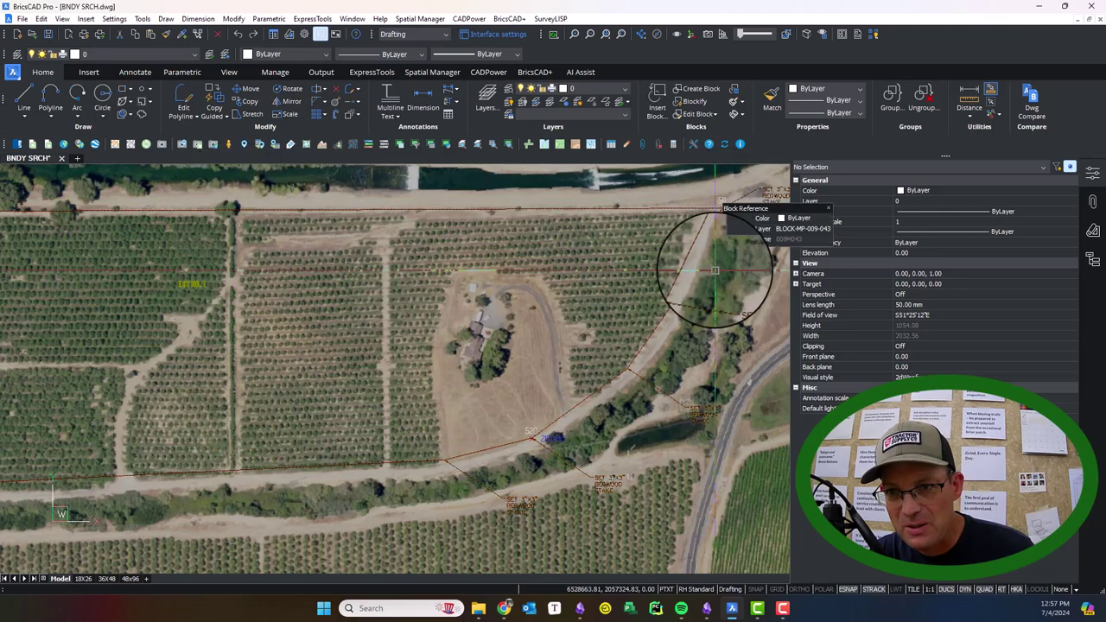
{"action": "middle_click_drag", "start_coordinate": [717, 266], "coordinate": [662, 284]}
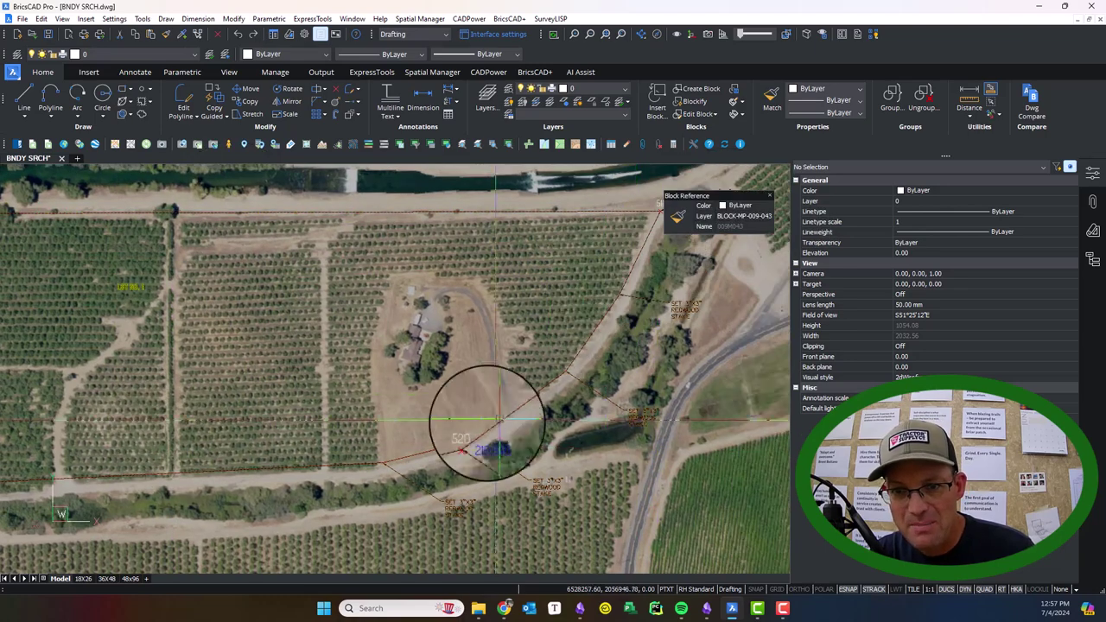
{"action": "scroll", "coordinate": [469, 456], "scroll_direction": "up", "scroll_amount": 4}
{"action": "scroll", "coordinate": [478, 457], "scroll_direction": "up", "scroll_amount": 5}
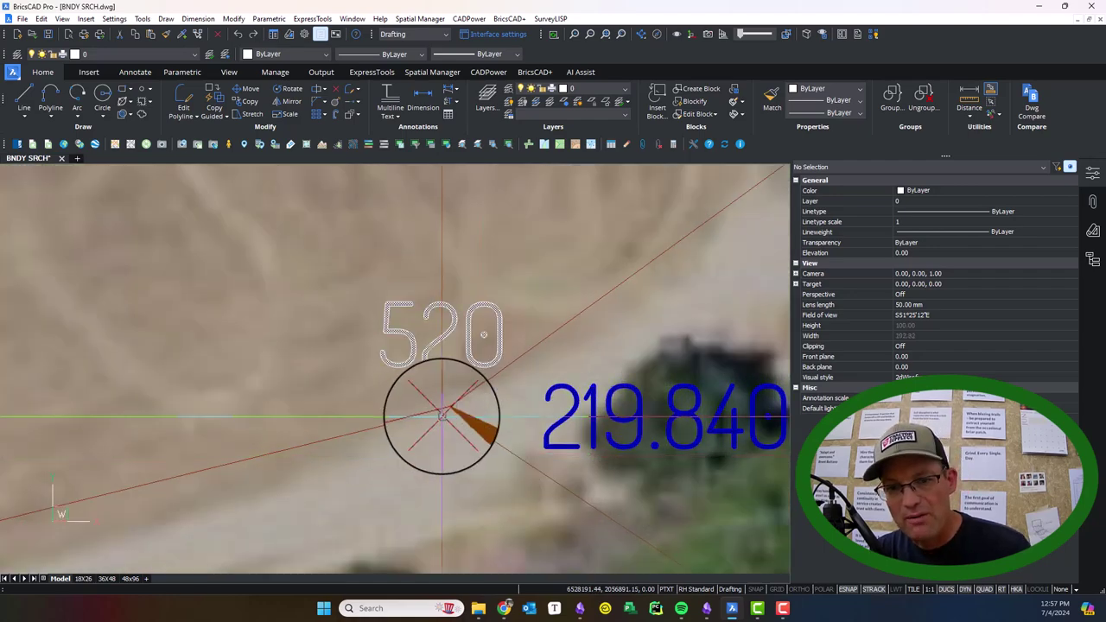
{"action": "scroll", "coordinate": [466, 411], "scroll_direction": "down", "scroll_amount": 5}
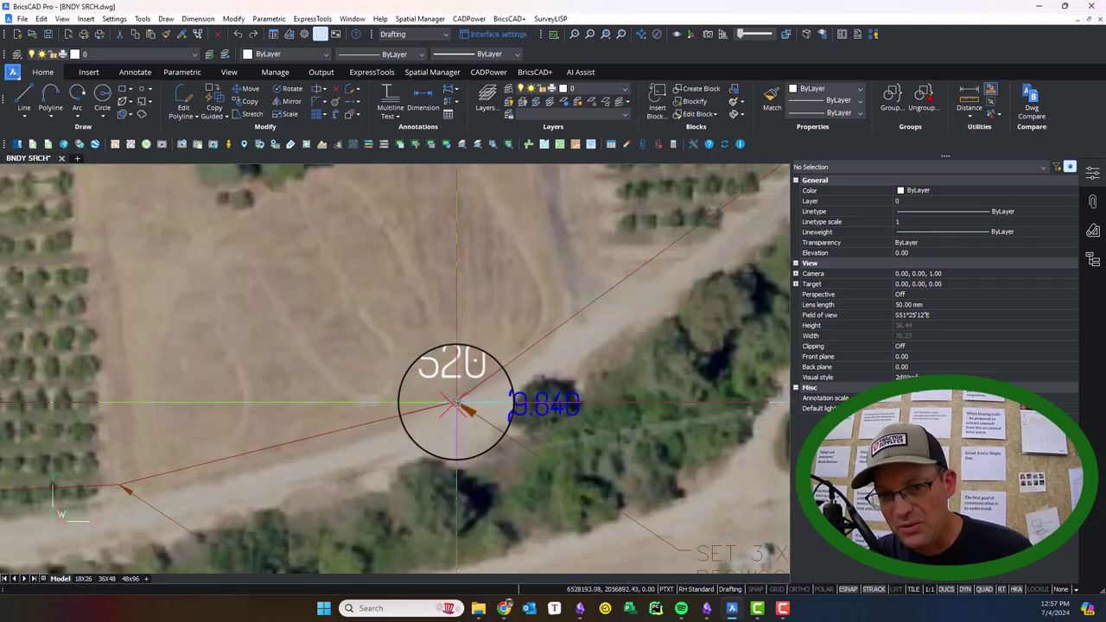
{"action": "scroll", "coordinate": [469, 412], "scroll_direction": "up", "scroll_amount": 5}
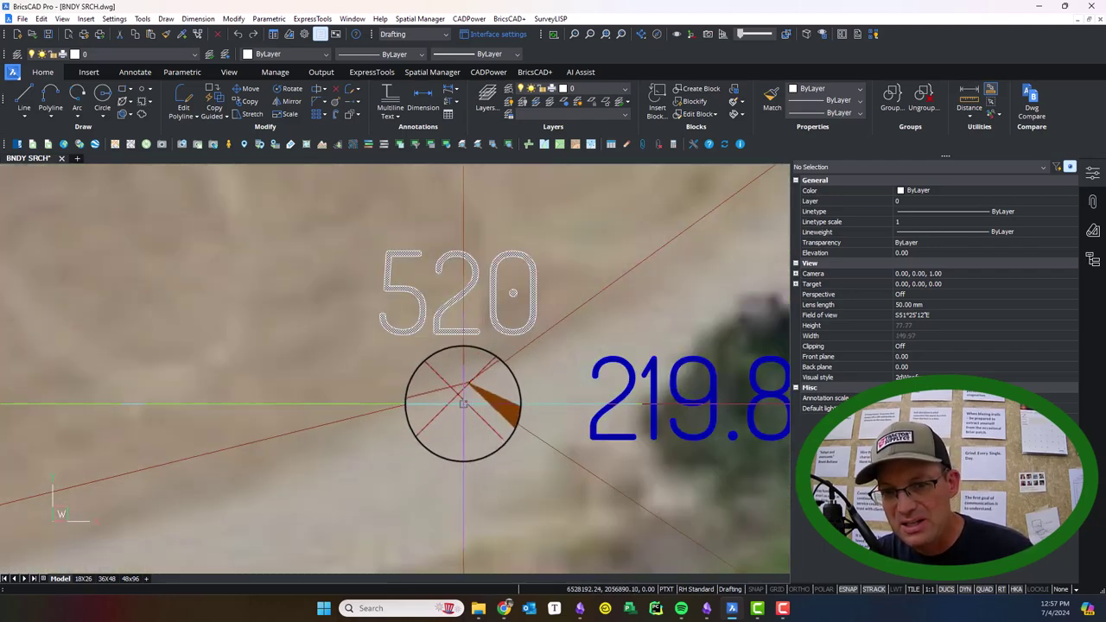
{"action": "scroll", "coordinate": [455, 400], "scroll_direction": "down", "scroll_amount": 7}
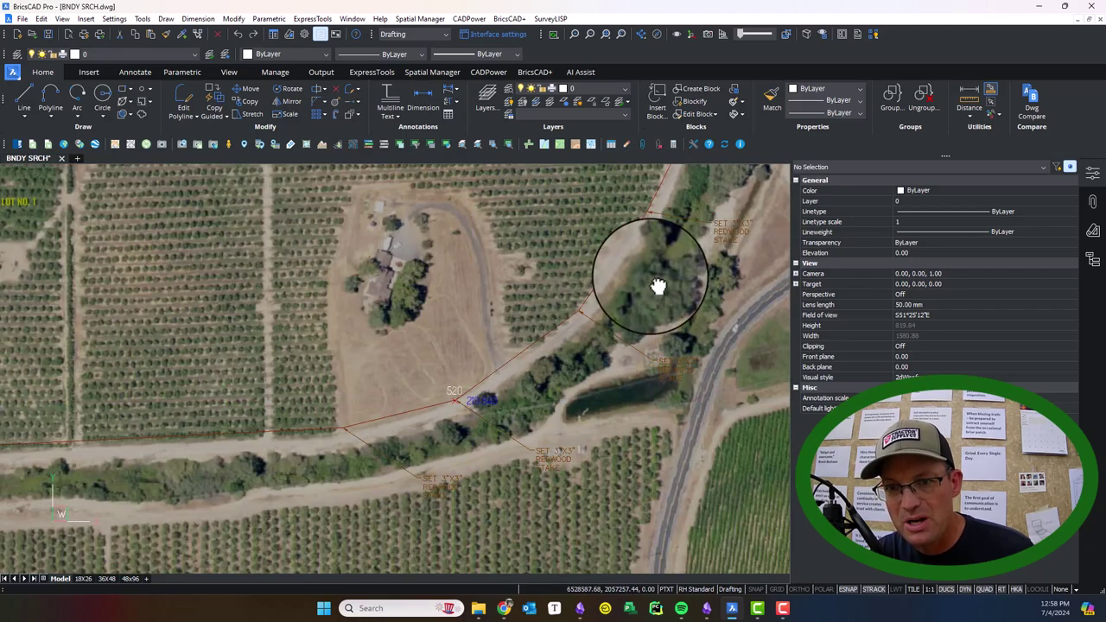
{"action": "middle_click_drag", "start_coordinate": [658, 287], "coordinate": [659, 308]}
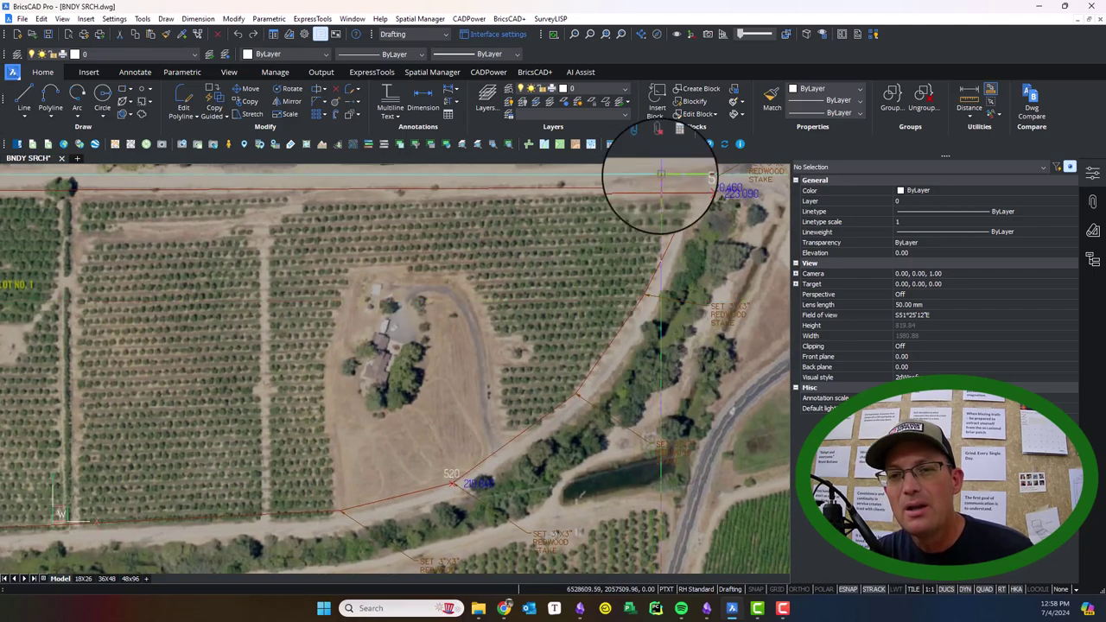
{"action": "scroll", "coordinate": [435, 421], "scroll_direction": "up", "scroll_amount": 10}
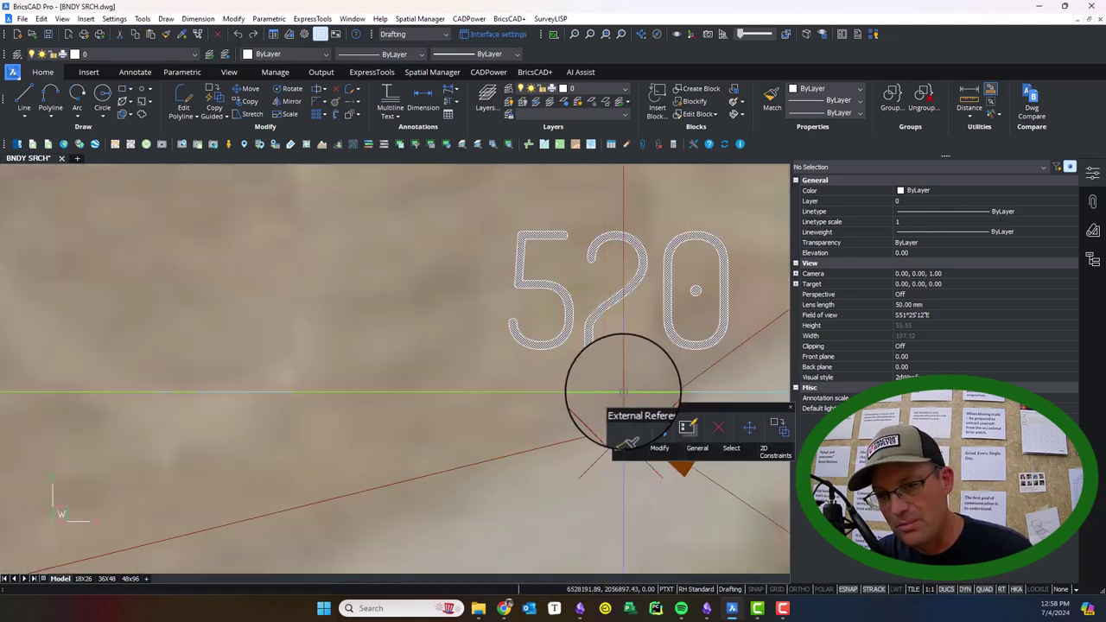
{"action": "scroll", "coordinate": [457, 346], "scroll_direction": "down", "scroll_amount": 5}
{"action": "mouse_move", "coordinate": [304, 293]}
{"action": "middle_mouse_down"}
{"action": "mouse_move", "coordinate": [574, 346]}
{"action": "mouse_move", "coordinate": [558, 434]}
{"action": "mouse_move", "coordinate": [545, 423]}
{"action": "middle_mouse_up"}
{"action": "scroll", "coordinate": [517, 328], "scroll_direction": "down", "scroll_amount": 2}
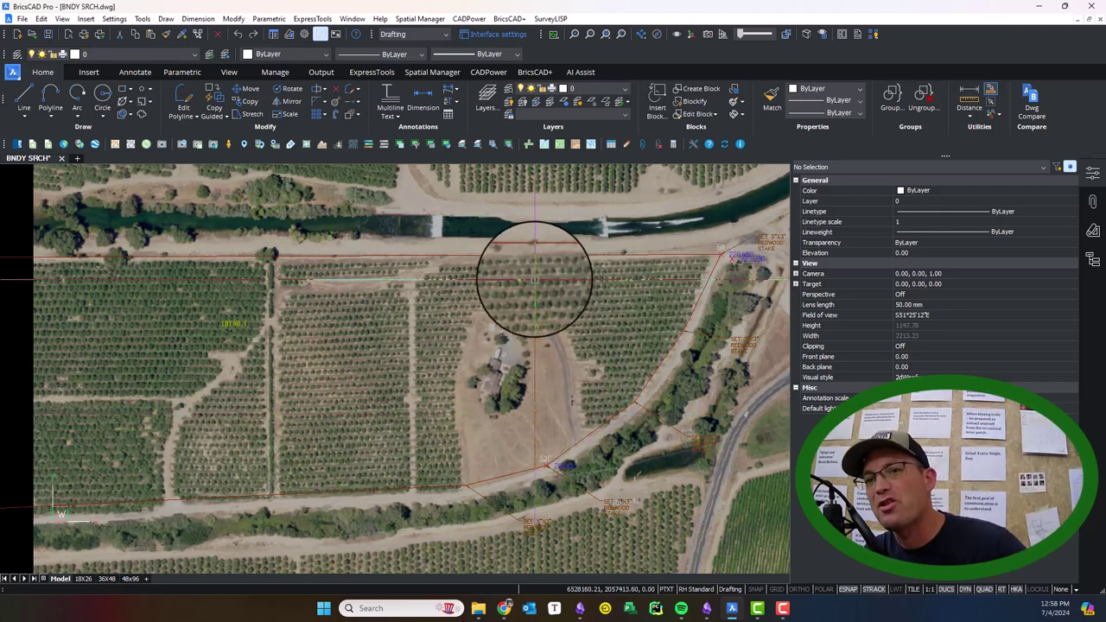
{"action": "mouse_move", "coordinate": [530, 253]}
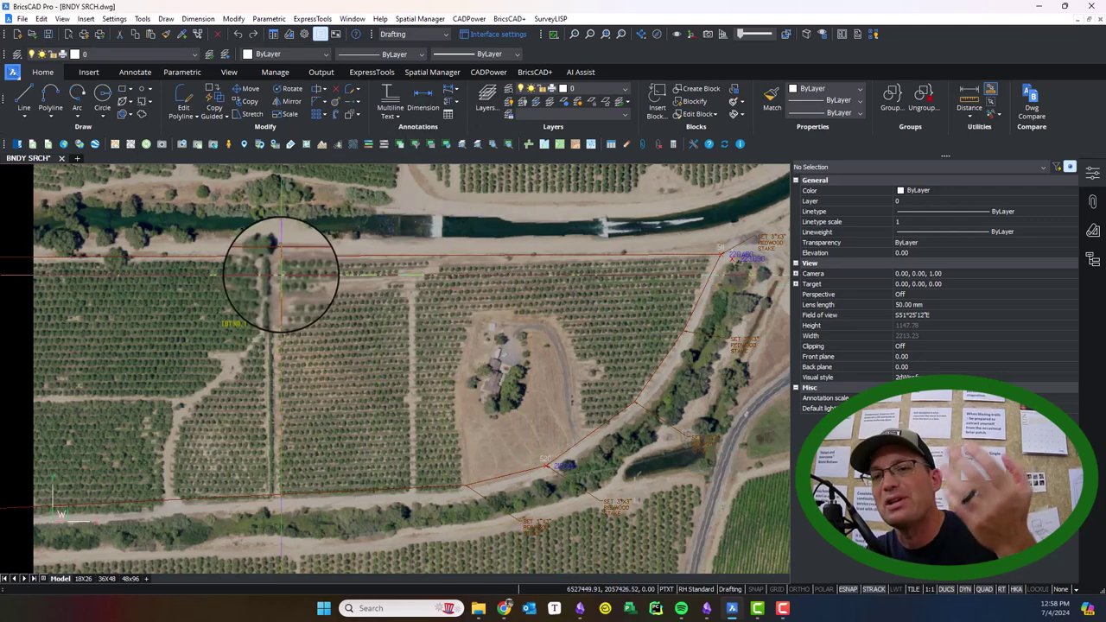
- Measure the gap from the boundary's stake corner to survey point 513 with a temporary line, and erase that line
{"action": "middle_click_drag", "start_coordinate": [281, 367], "coordinate": [671, 370]}
{"action": "middle_click_drag", "start_coordinate": [216, 337], "coordinate": [669, 366]}
{"action": "scroll", "coordinate": [230, 264], "scroll_direction": "up", "scroll_amount": 8}
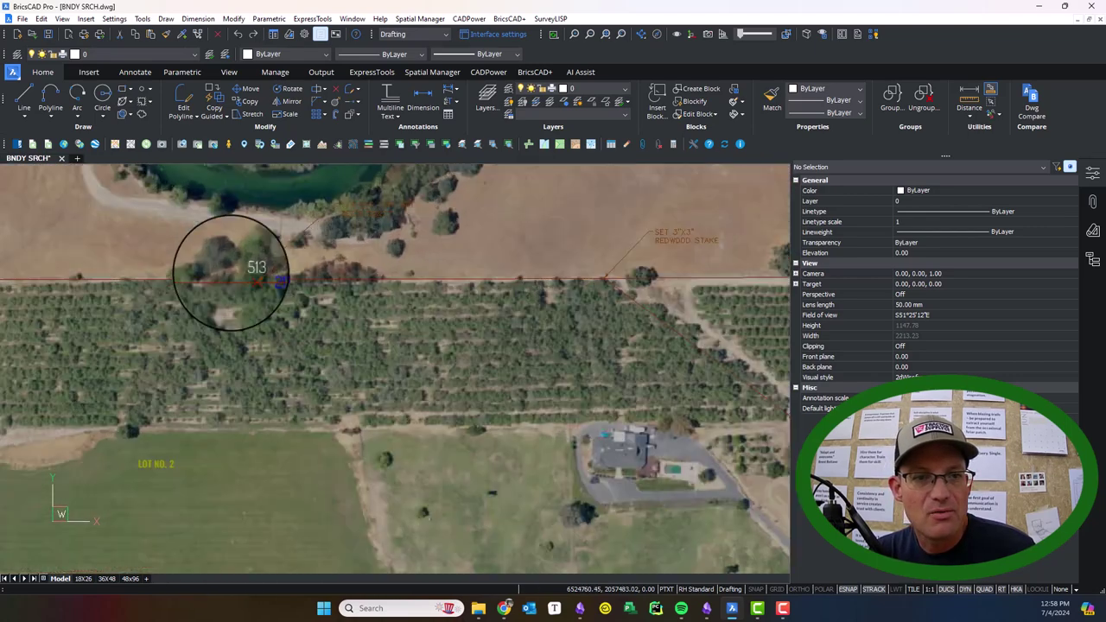
{"action": "middle_click_drag", "start_coordinate": [230, 308], "coordinate": [328, 330]}
{"action": "scroll", "coordinate": [375, 313], "scroll_direction": "up", "scroll_amount": 10}
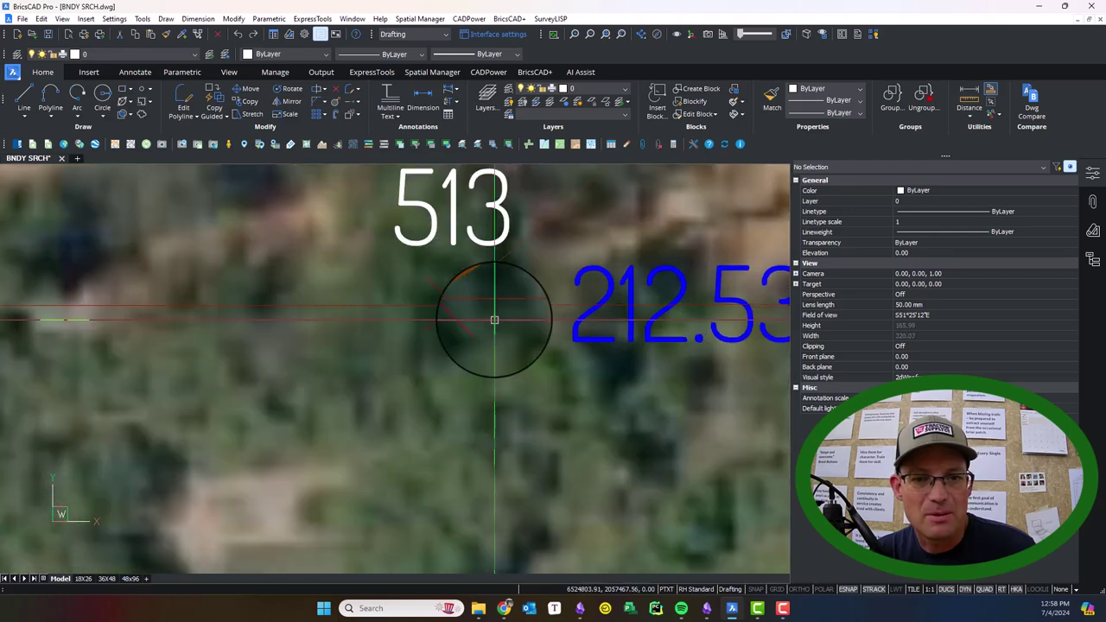
{"action": "scroll", "coordinate": [401, 285], "scroll_direction": "up", "scroll_amount": 3}
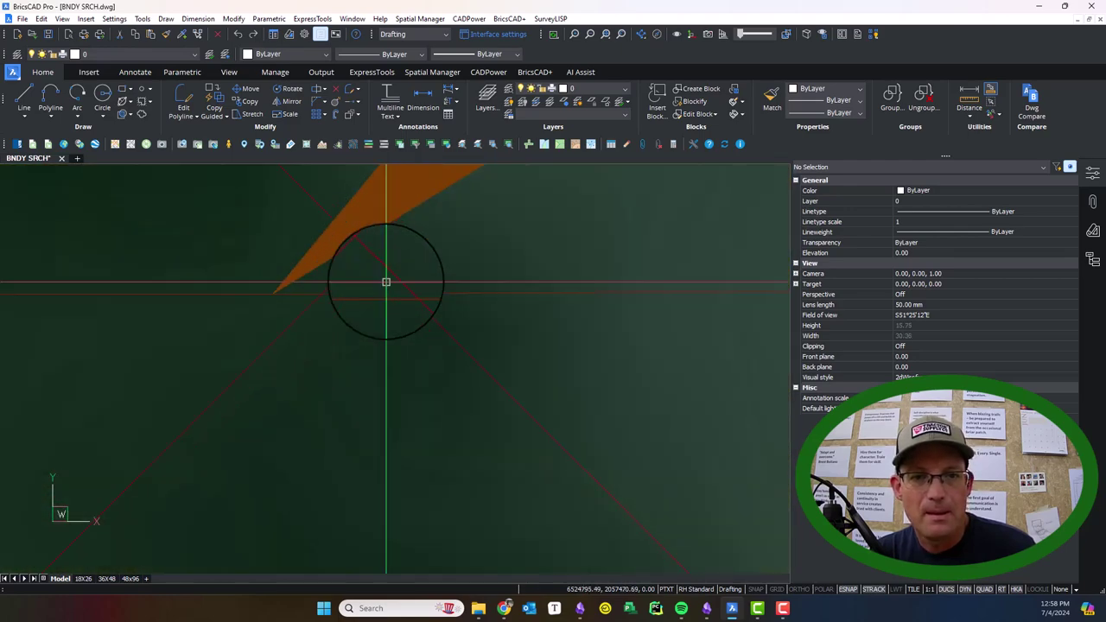
{"action": "middle_click_drag", "start_coordinate": [395, 292], "coordinate": [473, 425]}
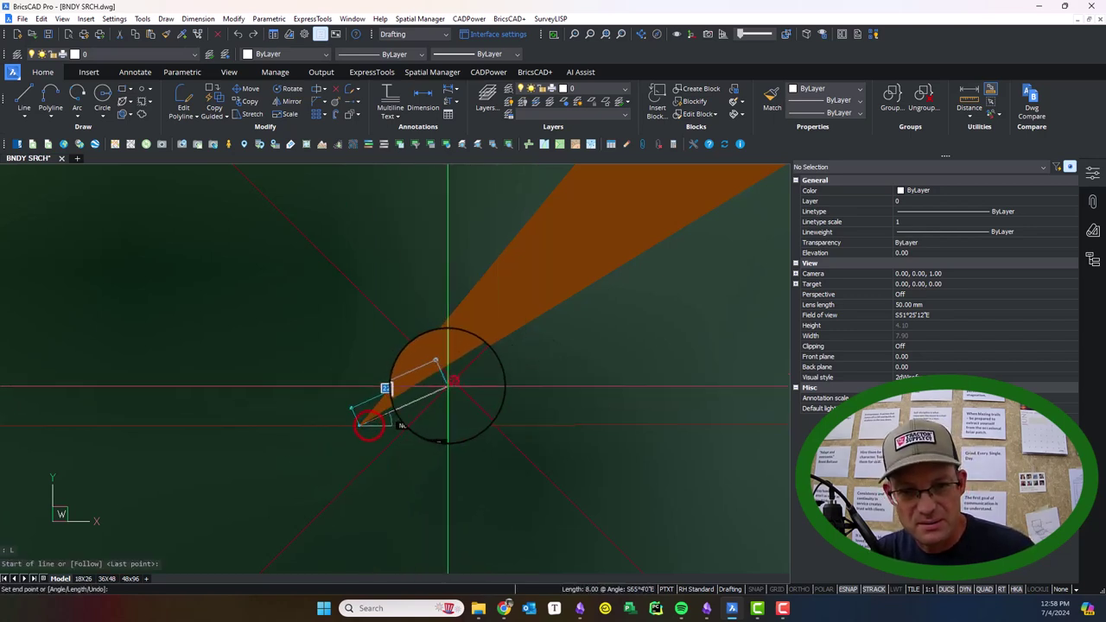
{"action": "left_click", "coordinate": [453, 378]}
{"action": "key", "text": "Escape"}
{"action": "left_click", "coordinate": [421, 396]}
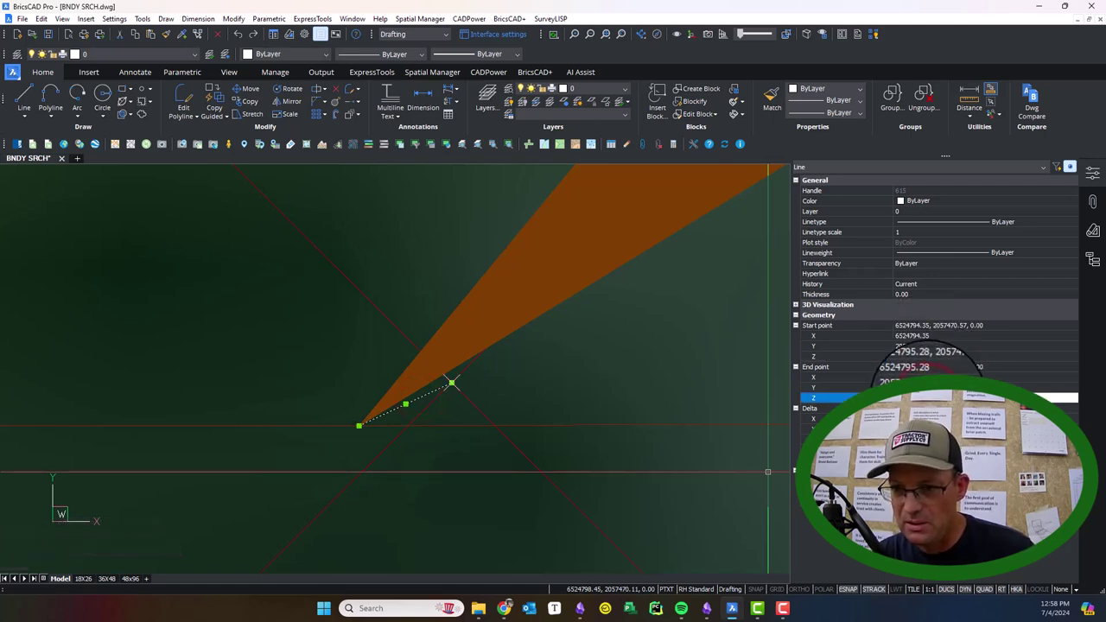
{"action": "key", "text": "Escape"}
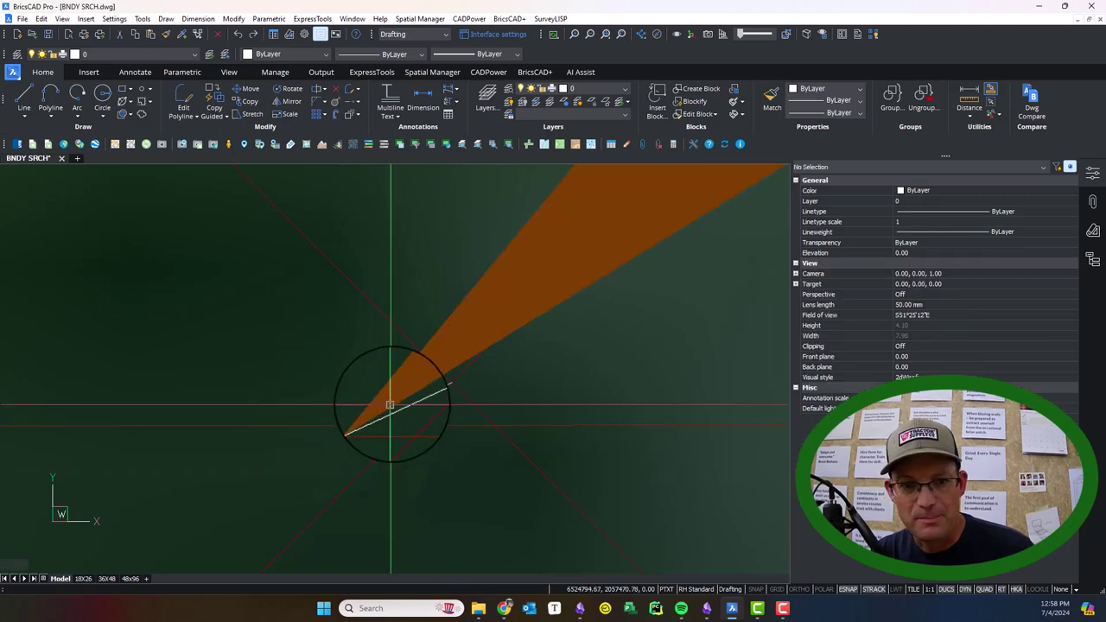
{"action": "left_click", "coordinate": [405, 404]}
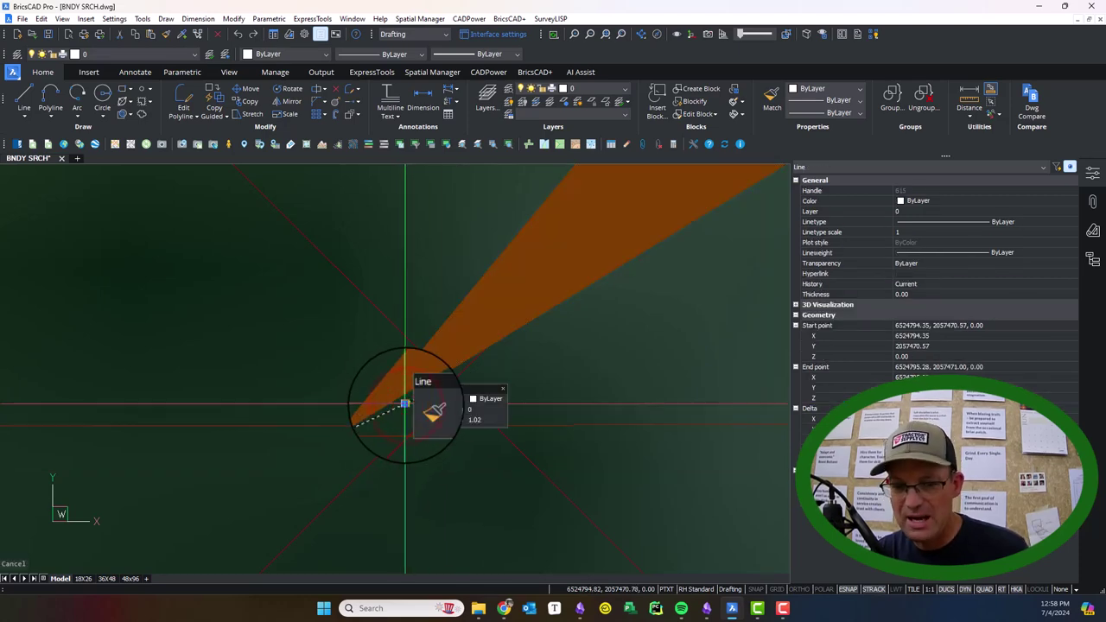
{"action": "key", "text": "Delete"}
- Measure the offset from survey point 513 straight to the red boundary line with a temporary line, and erase it
{"action": "scroll", "coordinate": [451, 387], "scroll_direction": "up", "scroll_amount": 5}
{"action": "scroll", "coordinate": [464, 420], "scroll_direction": "down", "scroll_amount": 3}
{"action": "scroll", "coordinate": [415, 349], "scroll_direction": "up", "scroll_amount": 3}
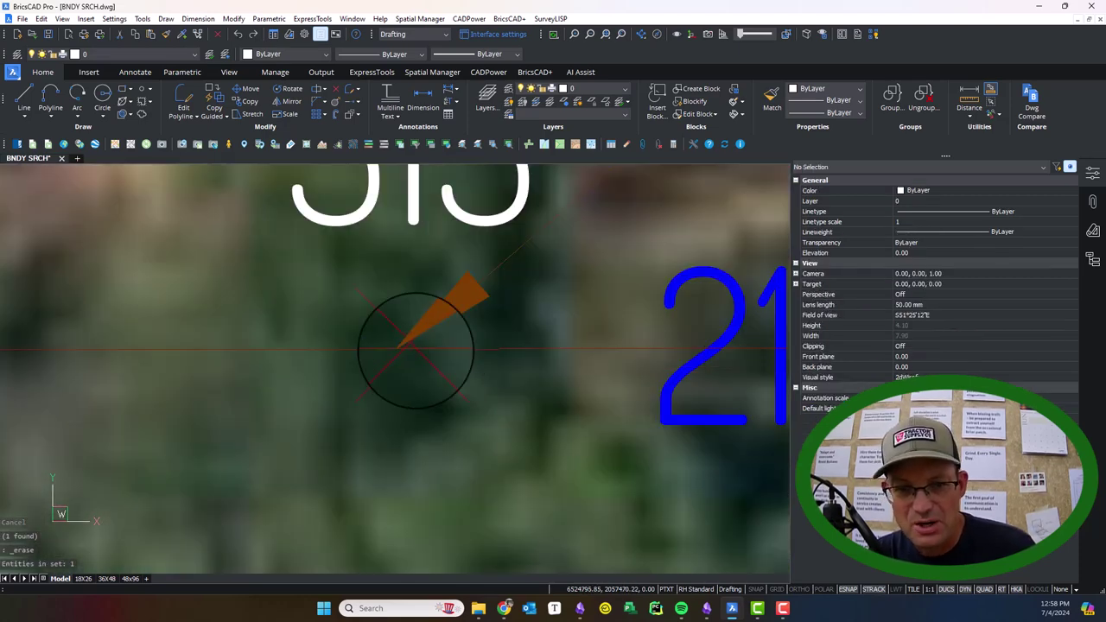
{"action": "scroll", "coordinate": [415, 349], "scroll_direction": "up", "scroll_amount": 5}
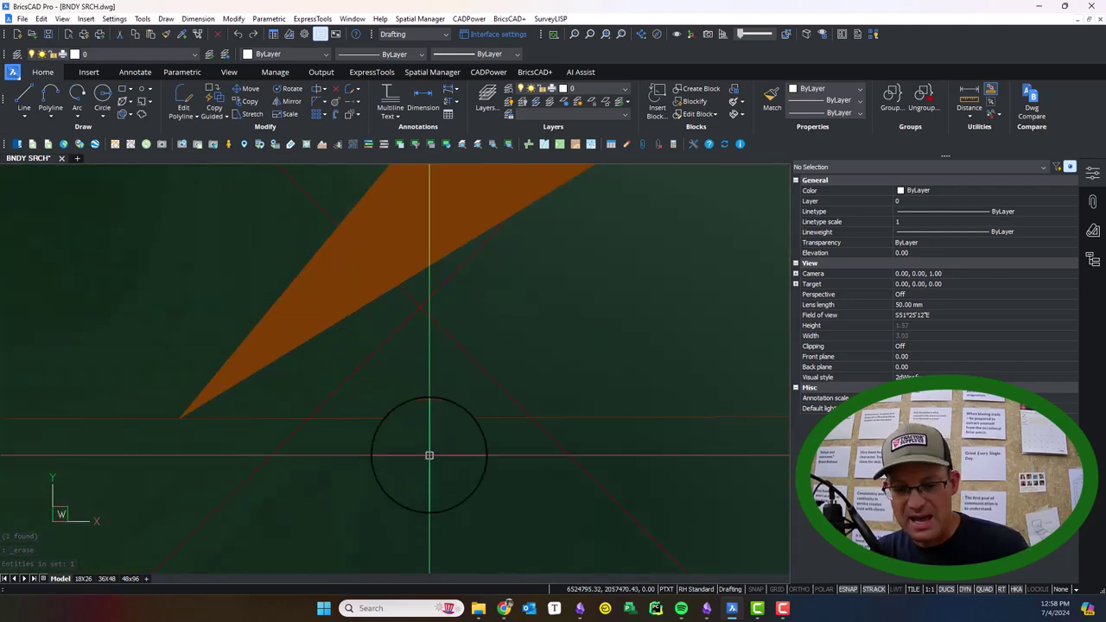
{"action": "left_click", "coordinate": [420, 308]}
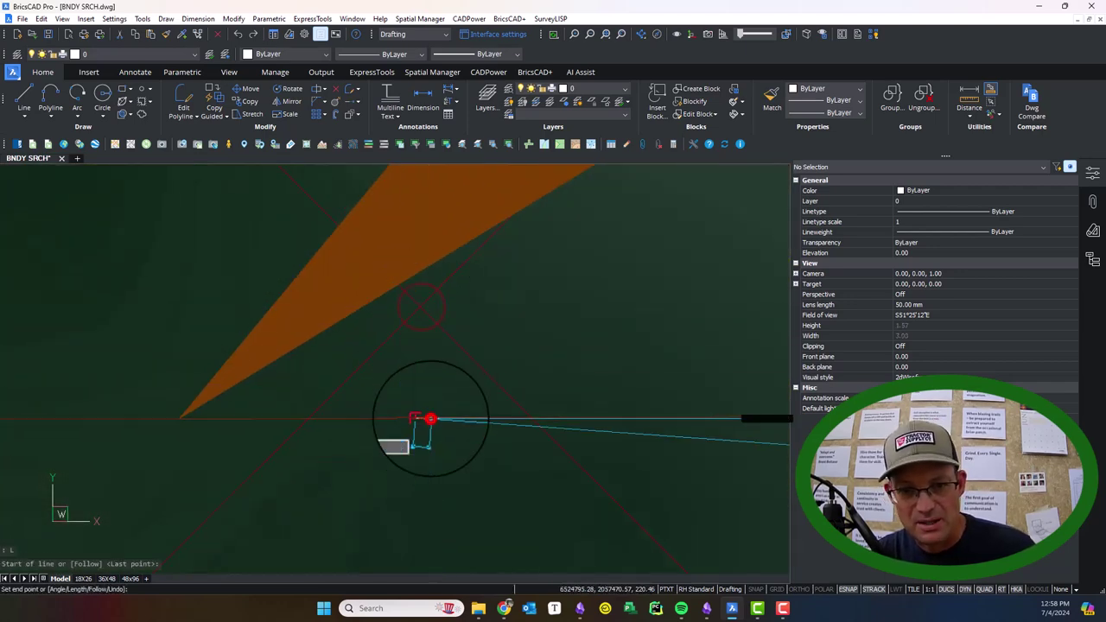
{"action": "left_click", "coordinate": [430, 419]}
{"action": "key", "text": "Escape"}
{"action": "left_click", "coordinate": [406, 385]}
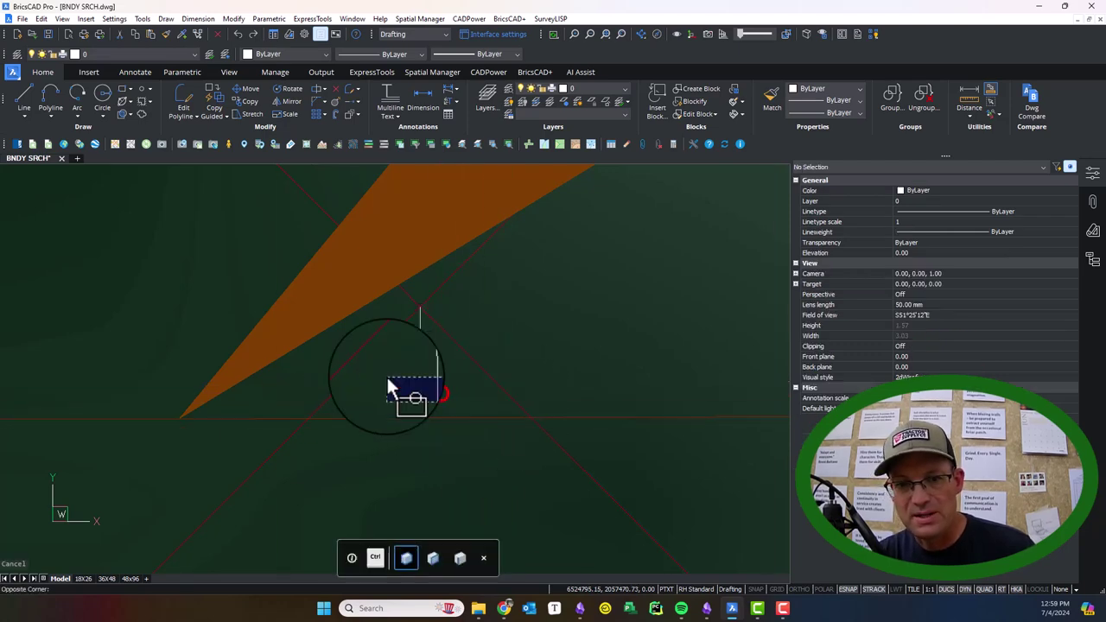
{"action": "left_click", "coordinate": [386, 376]}
{"action": "left_click", "coordinate": [440, 457]}
{"action": "key", "text": "Delete"}
- Follow the boundary west and compare its redwood-stake corner beside the orchard with the survey point at elevation 221.140
{"action": "scroll", "coordinate": [523, 294], "scroll_direction": "down", "scroll_amount": 3}
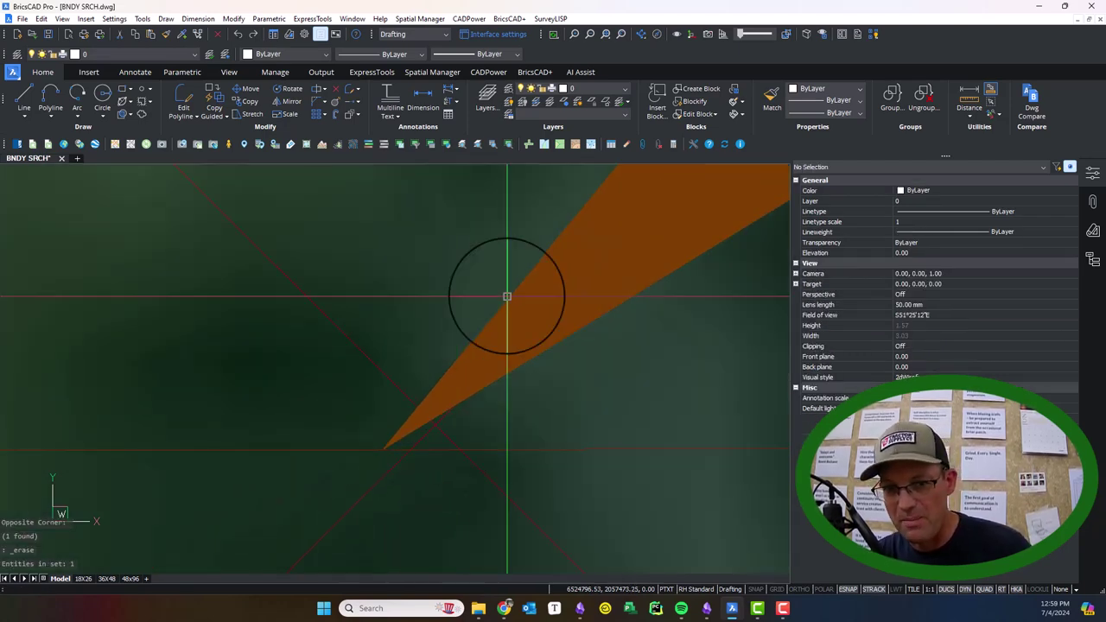
{"action": "scroll", "coordinate": [522, 312], "scroll_direction": "down", "scroll_amount": 6}
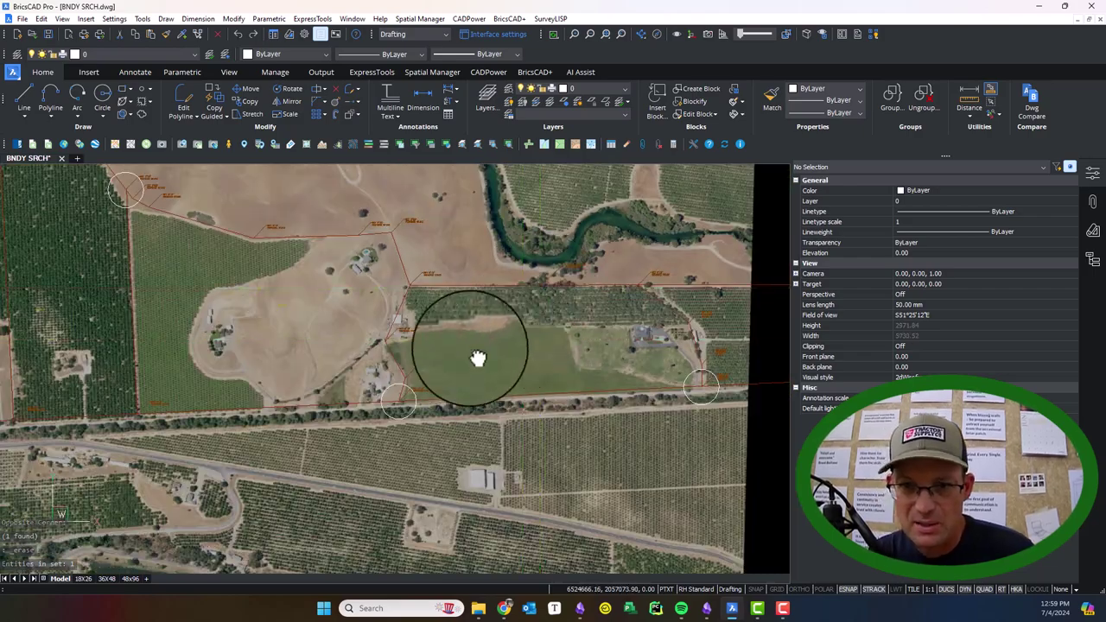
{"action": "mouse_move", "coordinate": [478, 359]}
{"action": "middle_mouse_down"}
{"action": "mouse_move", "coordinate": [395, 366]}
{"action": "mouse_move", "coordinate": [457, 334]}
{"action": "mouse_move", "coordinate": [292, 316]}
{"action": "mouse_move", "coordinate": [779, 382]}
{"action": "middle_mouse_up"}
{"action": "scroll", "coordinate": [345, 284], "scroll_direction": "up", "scroll_amount": 5}
{"action": "scroll", "coordinate": [405, 309], "scroll_direction": "up", "scroll_amount": 2}
{"action": "scroll", "coordinate": [553, 398], "scroll_direction": "down", "scroll_amount": 4}
{"action": "middle_click_drag", "start_coordinate": [311, 291], "coordinate": [86, 220]}
{"action": "scroll", "coordinate": [382, 333], "scroll_direction": "down", "scroll_amount": 2}
{"action": "scroll", "coordinate": [279, 246], "scroll_direction": "up", "scroll_amount": 2}
{"action": "scroll", "coordinate": [328, 333], "scroll_direction": "up", "scroll_amount": 5}
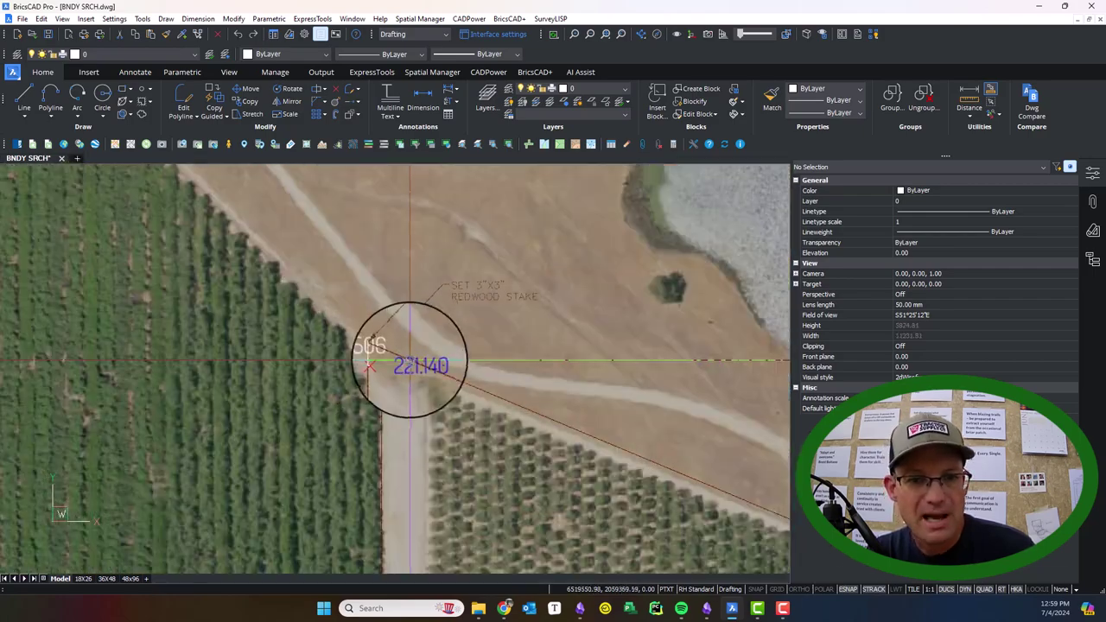
- Erase the leftover temporary lines beside survey point 506 at the boundary's redwood-stake corner
{"action": "scroll", "coordinate": [402, 354], "scroll_direction": "up", "scroll_amount": 3}
{"action": "scroll", "coordinate": [331, 317], "scroll_direction": "up", "scroll_amount": 3}
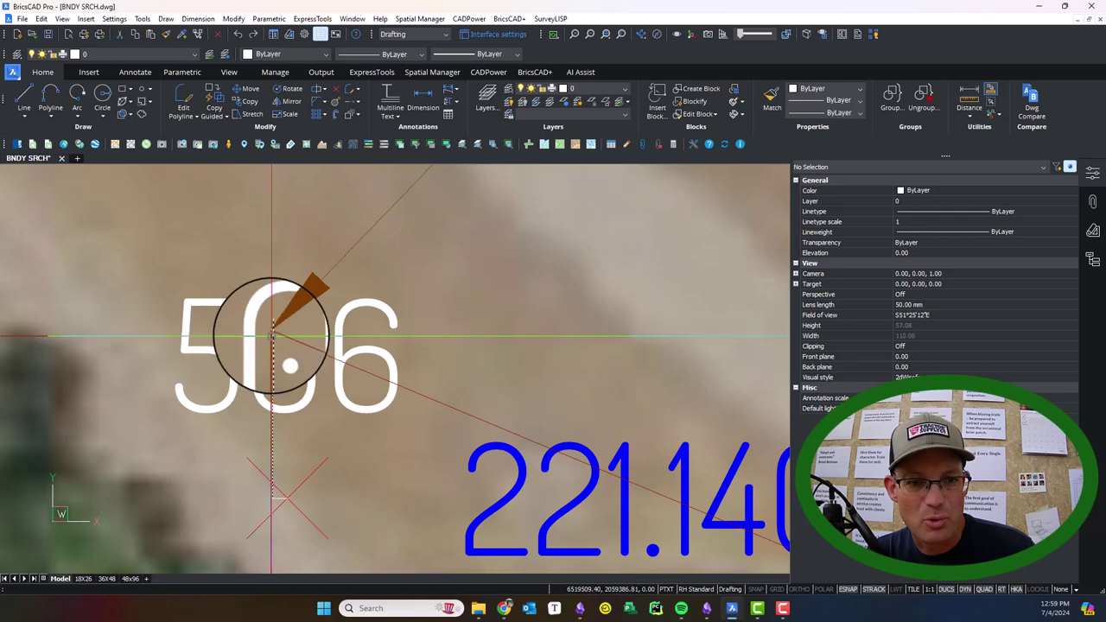
{"action": "middle_click_drag", "start_coordinate": [309, 437], "coordinate": [527, 308]}
{"action": "scroll", "coordinate": [492, 375], "scroll_direction": "up", "scroll_amount": 4}
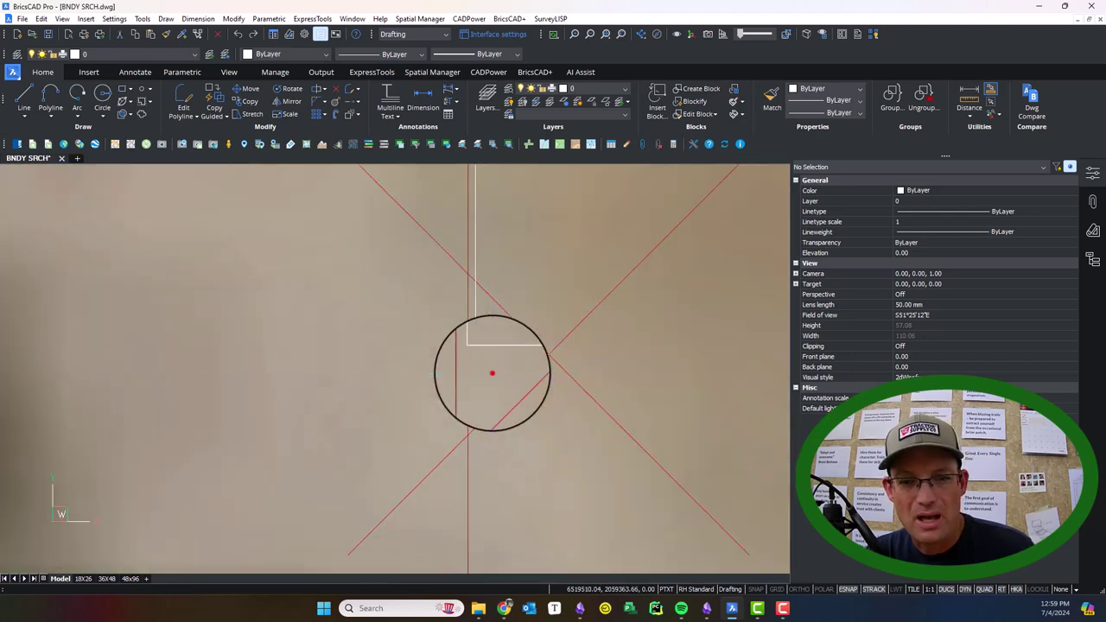
{"action": "left_click", "coordinate": [470, 336]}
{"action": "key", "text": "Delete"}
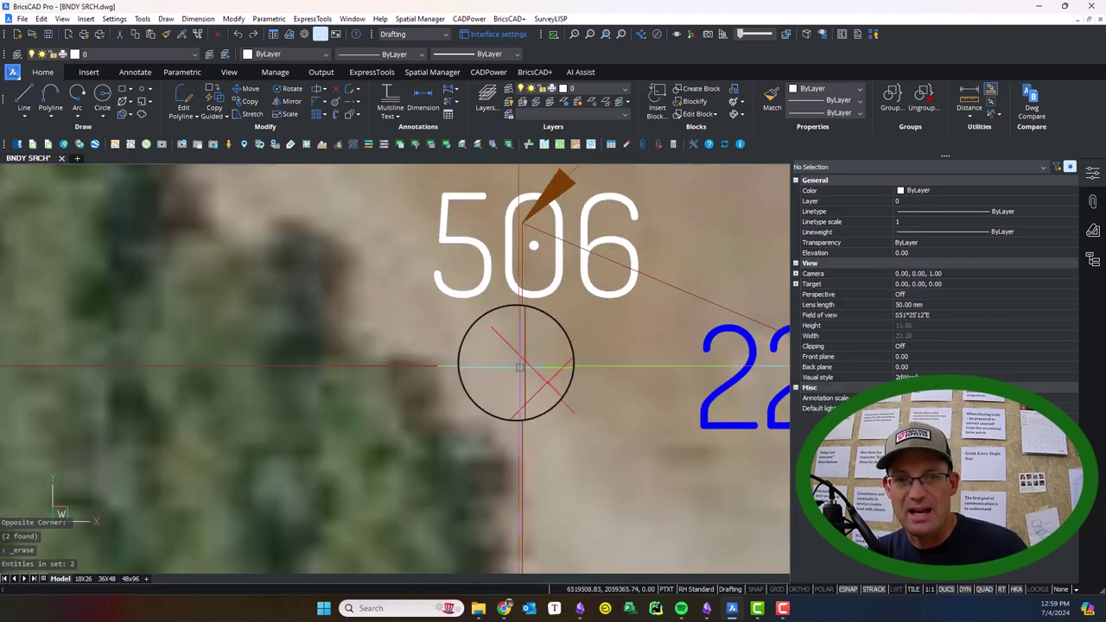
- Compare the boundary's redwood-stake corner with survey point 506 at the orchard edge
{"action": "scroll", "coordinate": [509, 352], "scroll_direction": "down", "scroll_amount": 3}
{"action": "scroll", "coordinate": [516, 270], "scroll_direction": "up", "scroll_amount": 3}
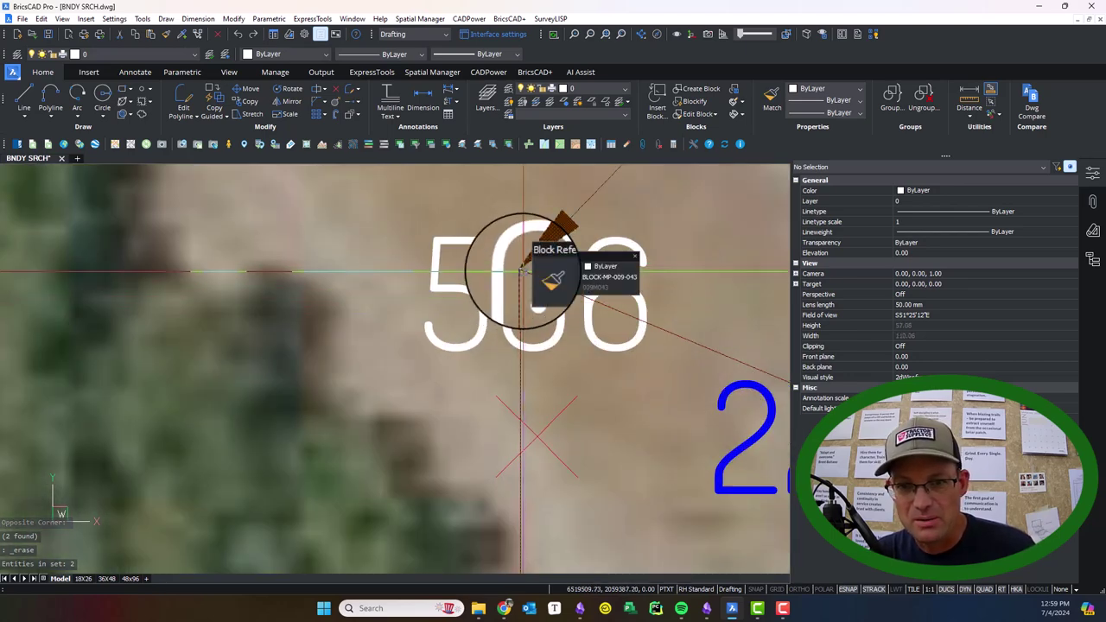
{"action": "middle_click_drag", "start_coordinate": [538, 442], "coordinate": [367, 403]}
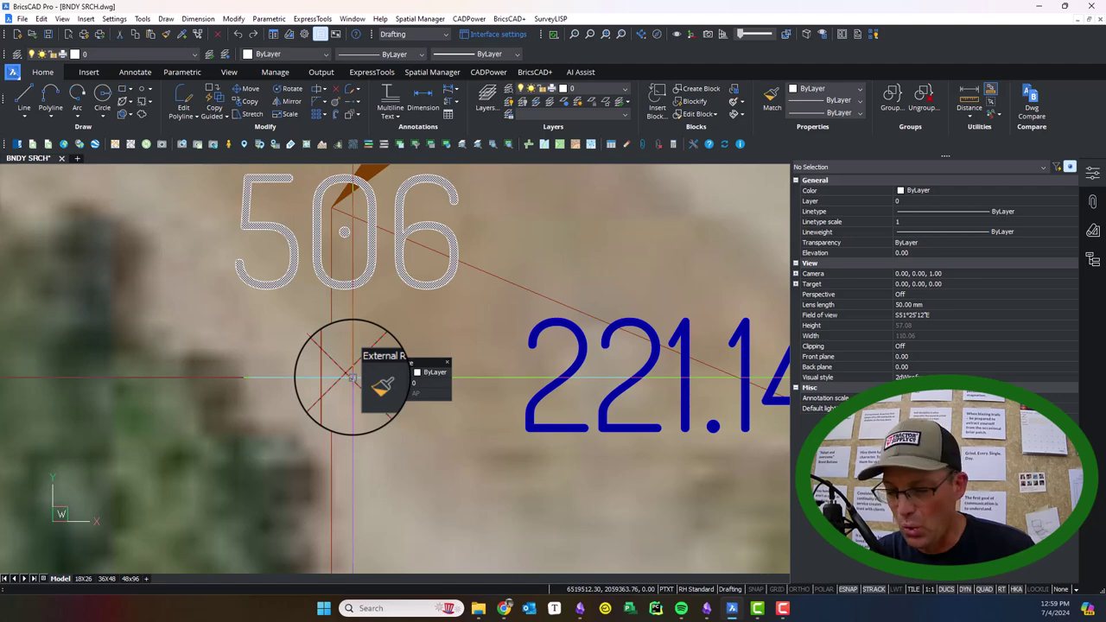
{"action": "scroll", "coordinate": [348, 382], "scroll_direction": "down", "scroll_amount": 2}
{"action": "middle_click_drag", "start_coordinate": [348, 382], "coordinate": [471, 443]}
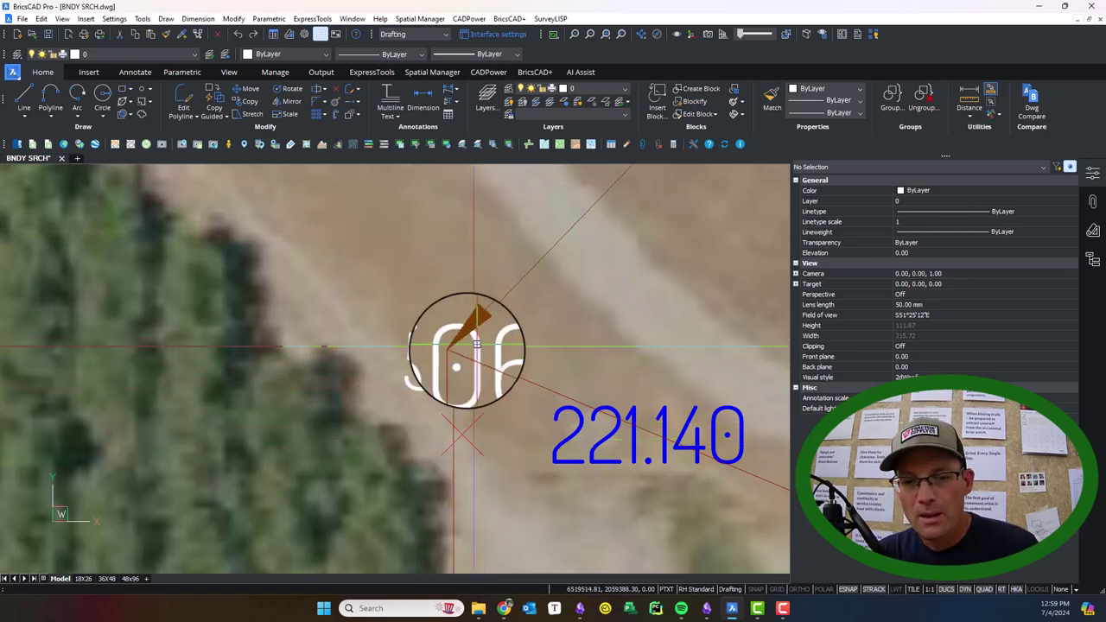
{"action": "key", "text": "Escape"}
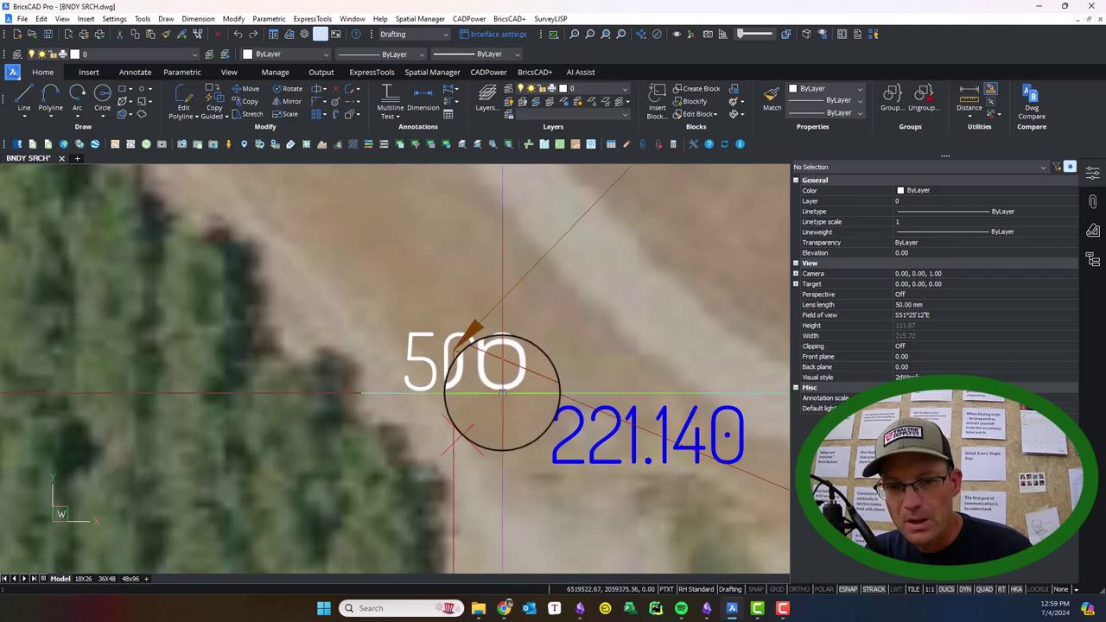
- Review the whole boundary over the imagery, from its western side to its eastern end
{"action": "scroll", "coordinate": [466, 361], "scroll_direction": "down", "scroll_amount": 8}
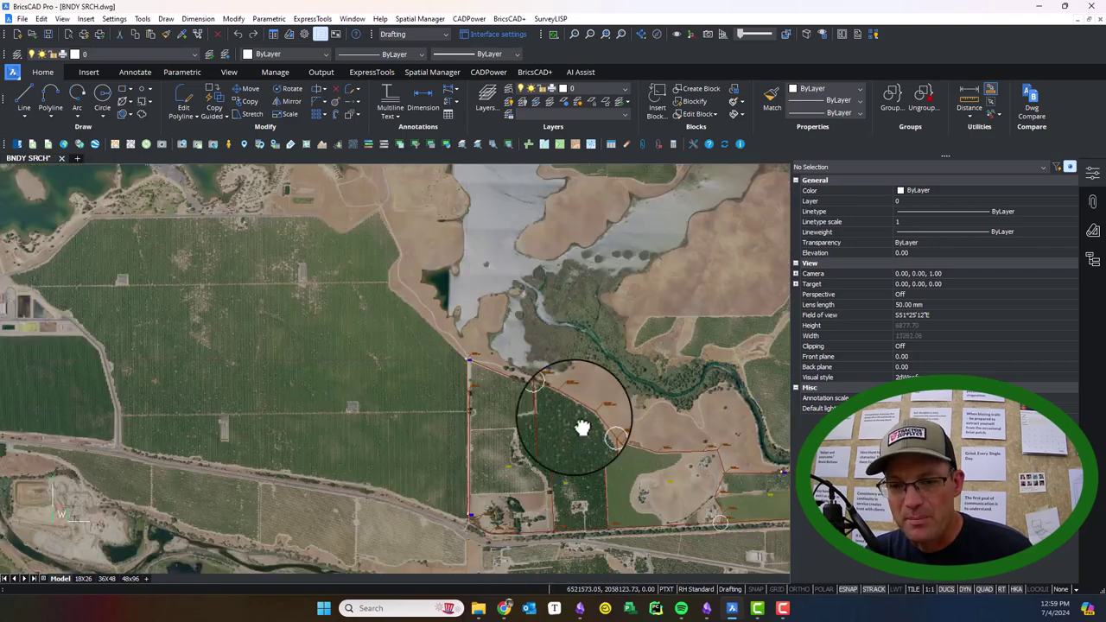
{"action": "middle_click_drag", "start_coordinate": [582, 427], "coordinate": [419, 314]}
{"action": "middle_click_drag", "start_coordinate": [706, 406], "coordinate": [636, 381]}
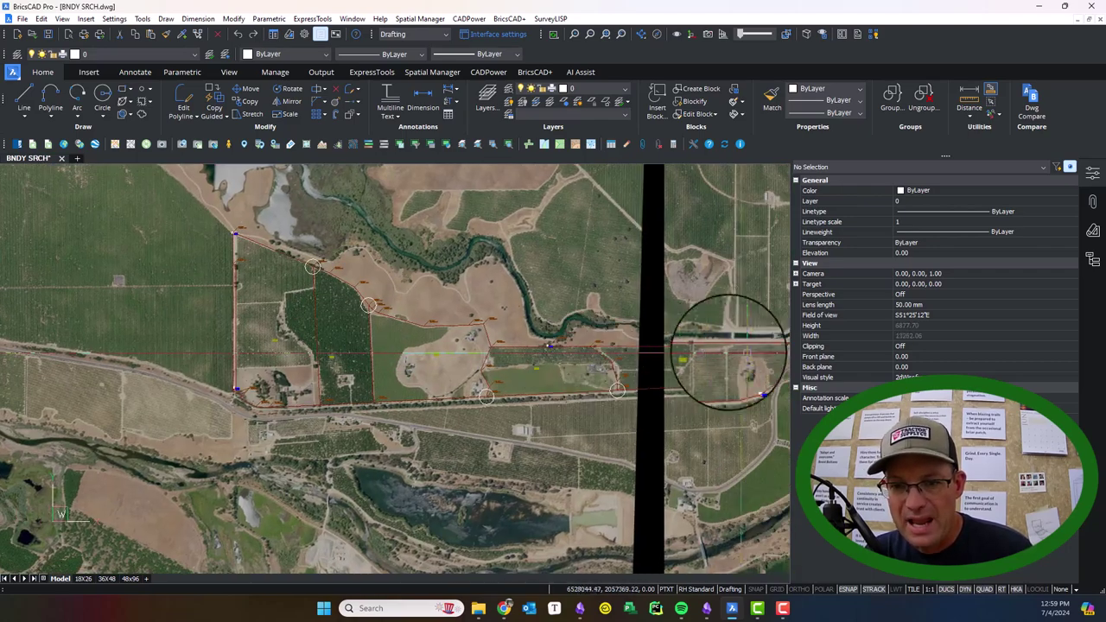
{"action": "middle_click_drag", "start_coordinate": [750, 343], "coordinate": [636, 361]}
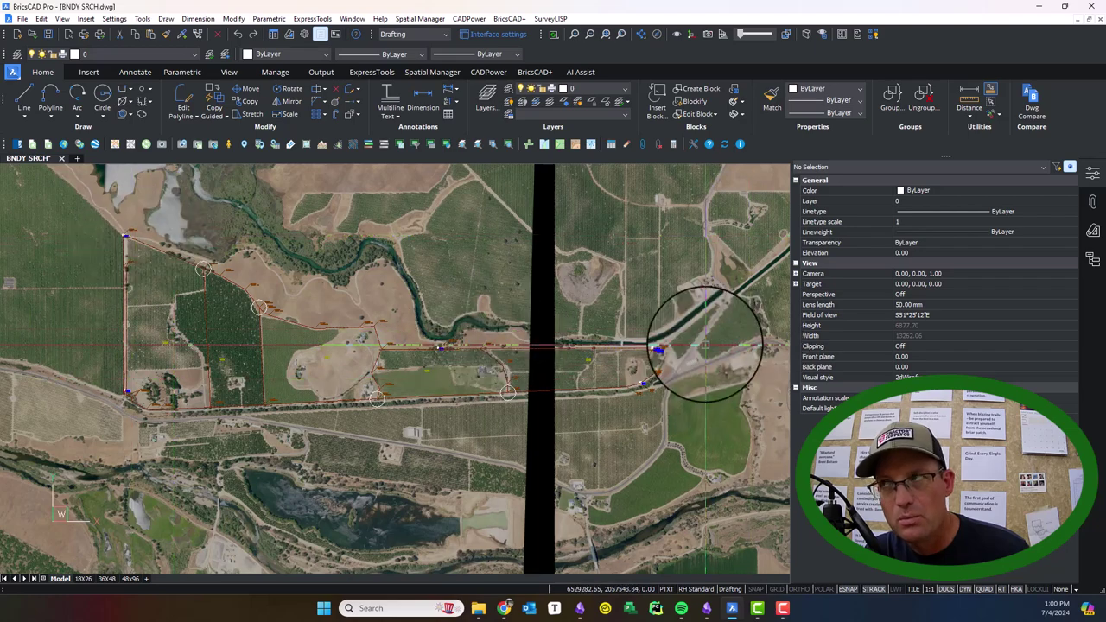
{"action": "middle_click_drag", "start_coordinate": [136, 240], "coordinate": [370, 308]}
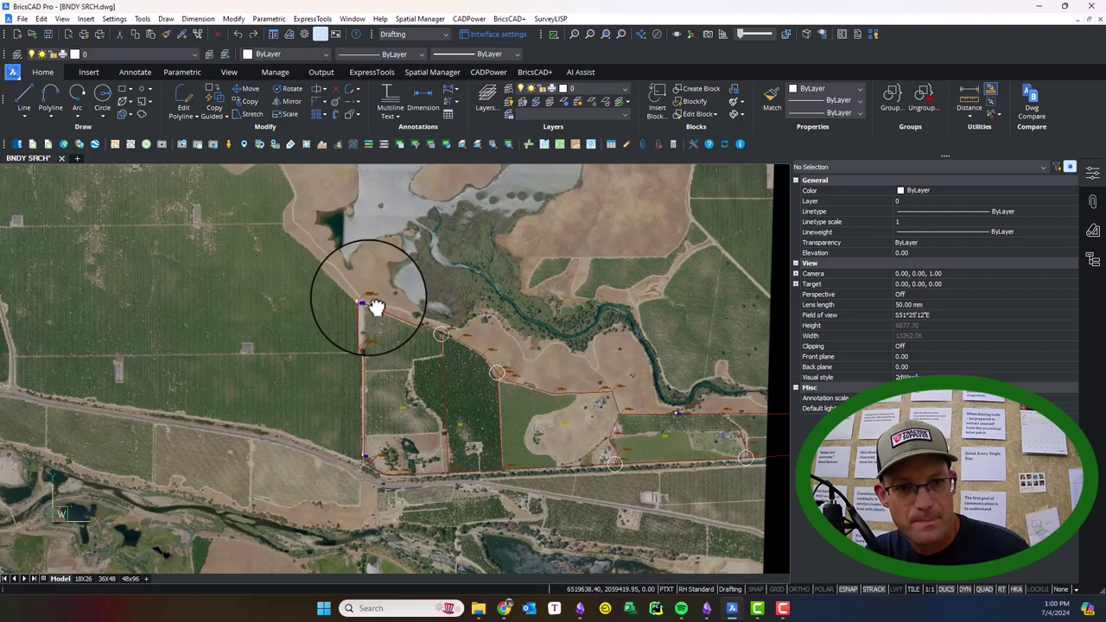
- Draw a line from survey point 506 perpendicular to the boundary line and set both of its end elevations to 0
{"action": "scroll", "coordinate": [354, 296], "scroll_direction": "up", "scroll_amount": 10}
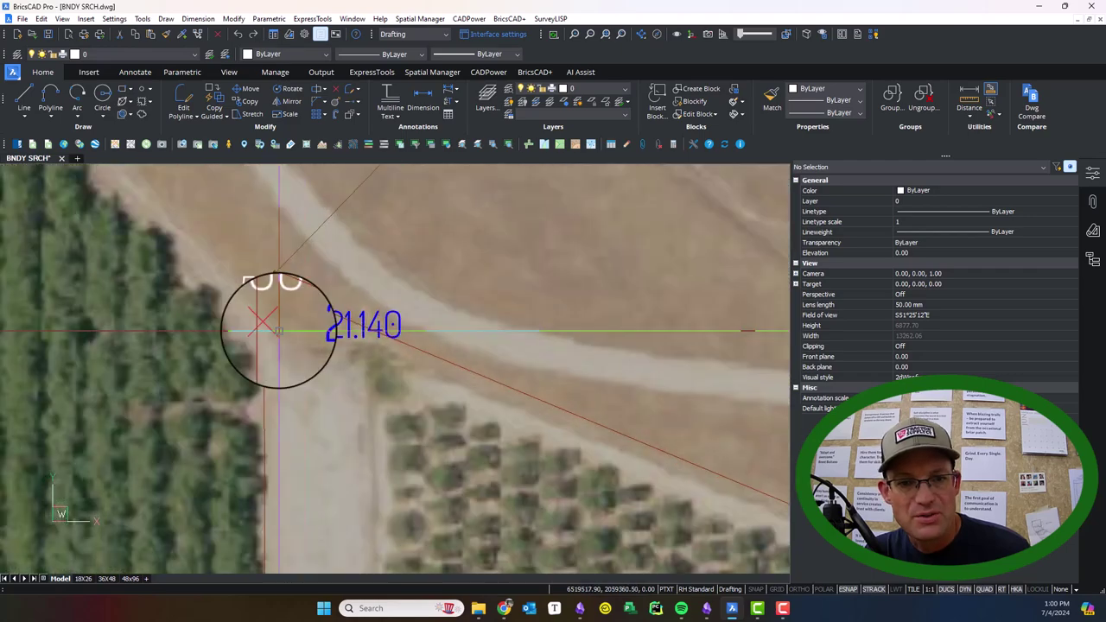
{"action": "scroll", "coordinate": [284, 323], "scroll_direction": "up", "scroll_amount": 3}
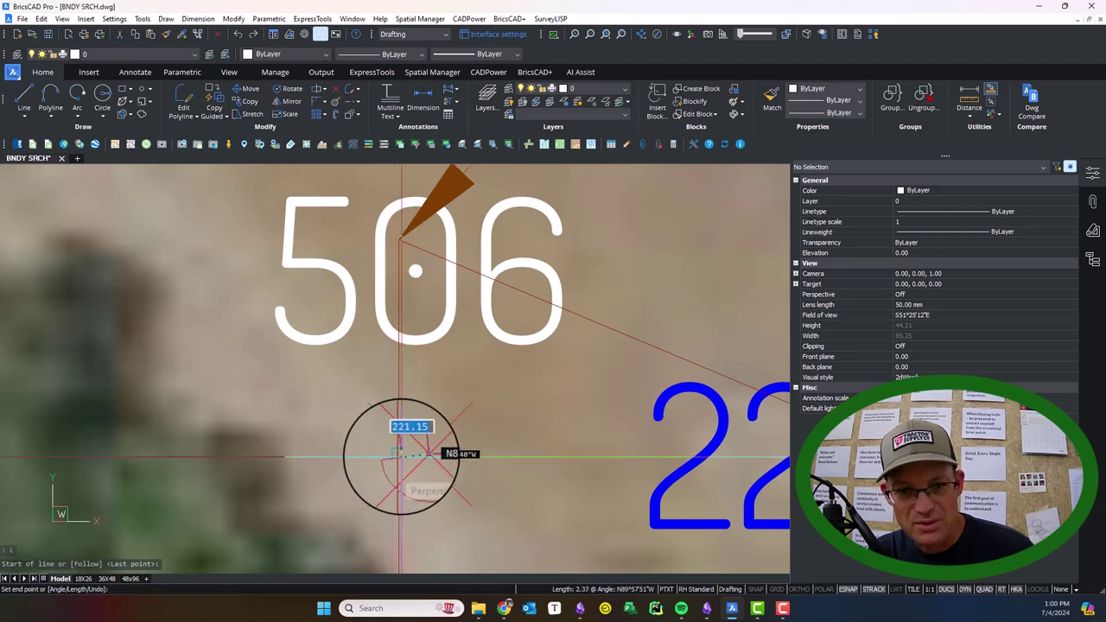
{"action": "left_click", "coordinate": [410, 456]}
{"action": "key", "text": "Escape"}
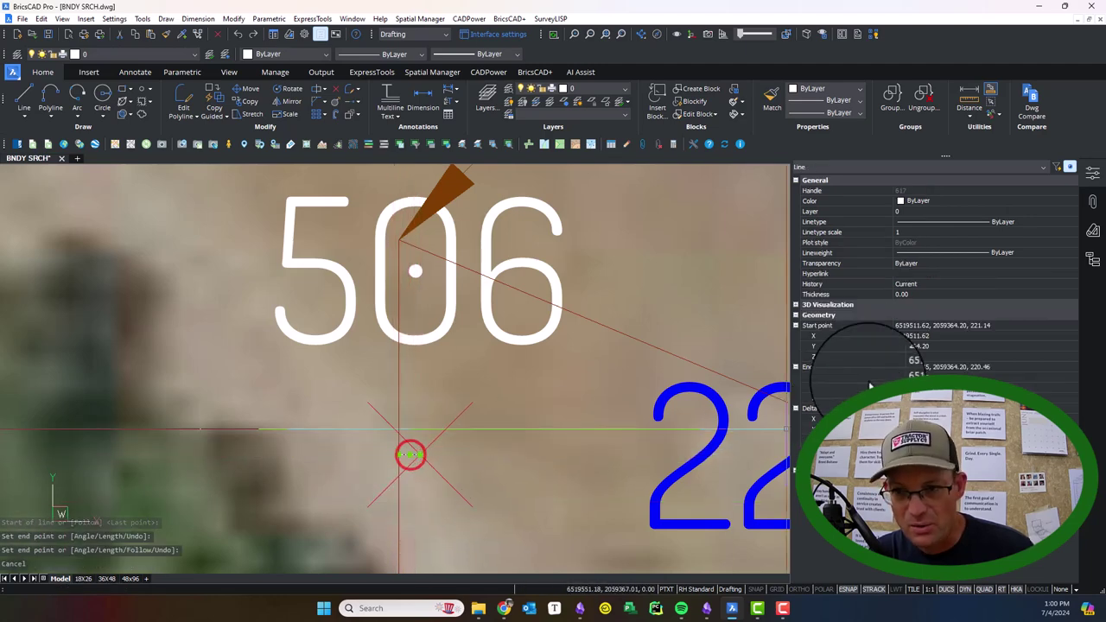
{"action": "left_click", "coordinate": [911, 357]}
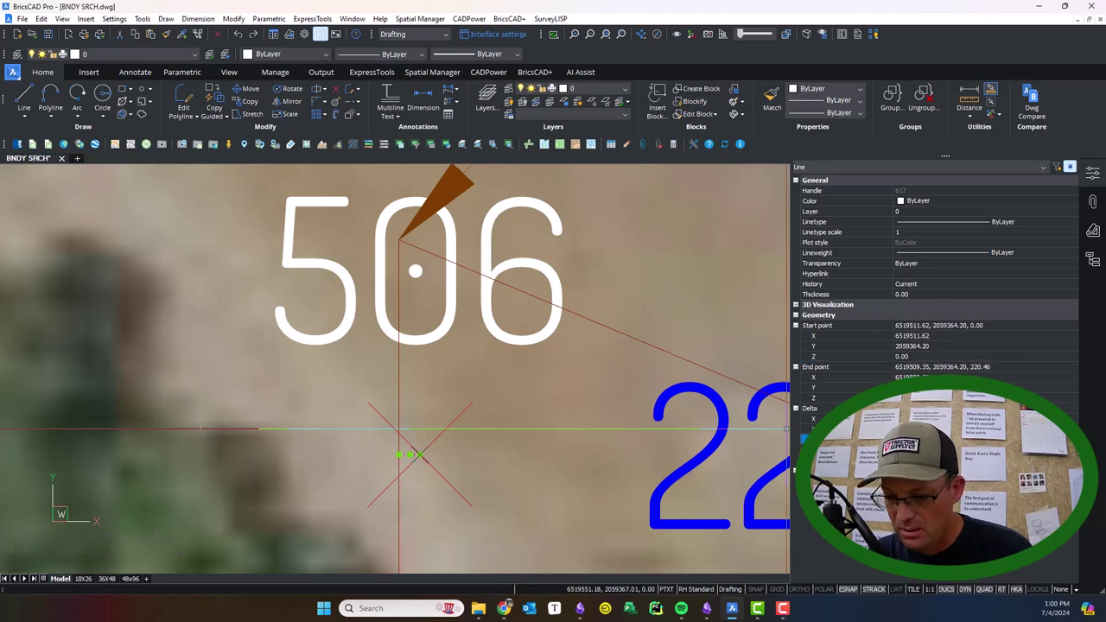
{"action": "key", "text": "Escape"}
- Select the short perpendicular line at survey point 506 to check its geometry
{"action": "scroll", "coordinate": [411, 451], "scroll_direction": "up", "scroll_amount": 4}
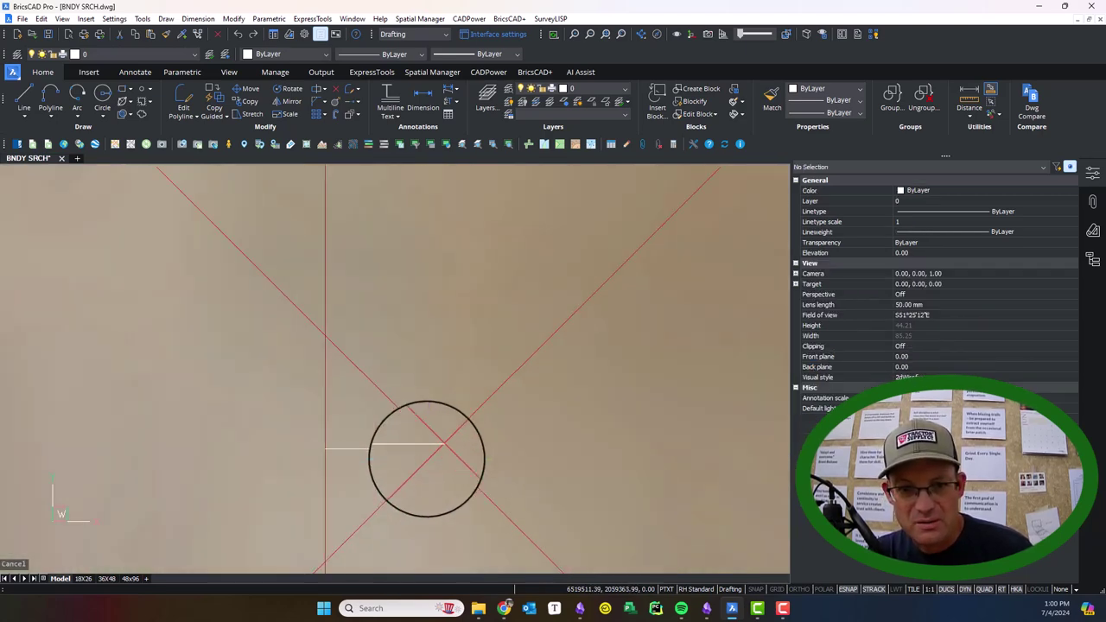
{"action": "left_click", "coordinate": [432, 468]}
{"action": "key", "text": "Escape"}
{"action": "left_click", "coordinate": [404, 461]}
{"action": "left_click", "coordinate": [375, 432]}
- Examine the offset at survey point 506 in relation to the surrounding boundary and nearby corners
{"action": "scroll", "coordinate": [375, 432], "scroll_direction": "down", "scroll_amount": 12}
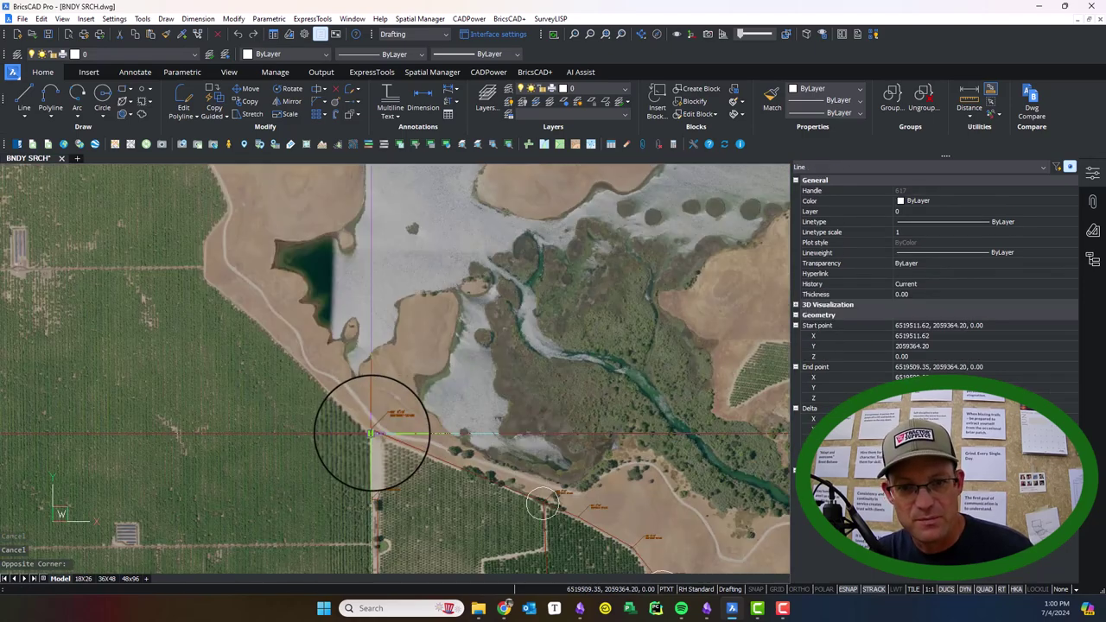
{"action": "scroll", "coordinate": [372, 432], "scroll_direction": "down", "scroll_amount": 3}
{"action": "middle_click_drag", "start_coordinate": [557, 516], "coordinate": [432, 325]}
{"action": "scroll", "coordinate": [447, 346], "scroll_direction": "down", "scroll_amount": 2}
{"action": "scroll", "coordinate": [257, 274], "scroll_direction": "up", "scroll_amount": 10}
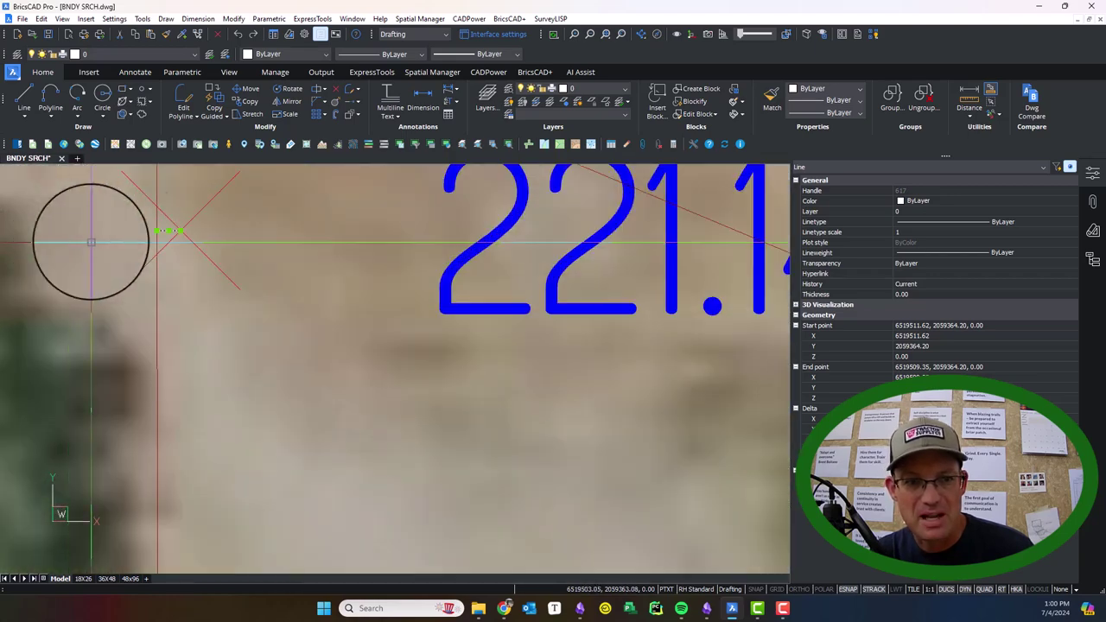
{"action": "scroll", "coordinate": [152, 241], "scroll_direction": "up", "scroll_amount": 3}
{"action": "middle_click_drag", "start_coordinate": [244, 254], "coordinate": [547, 481]}
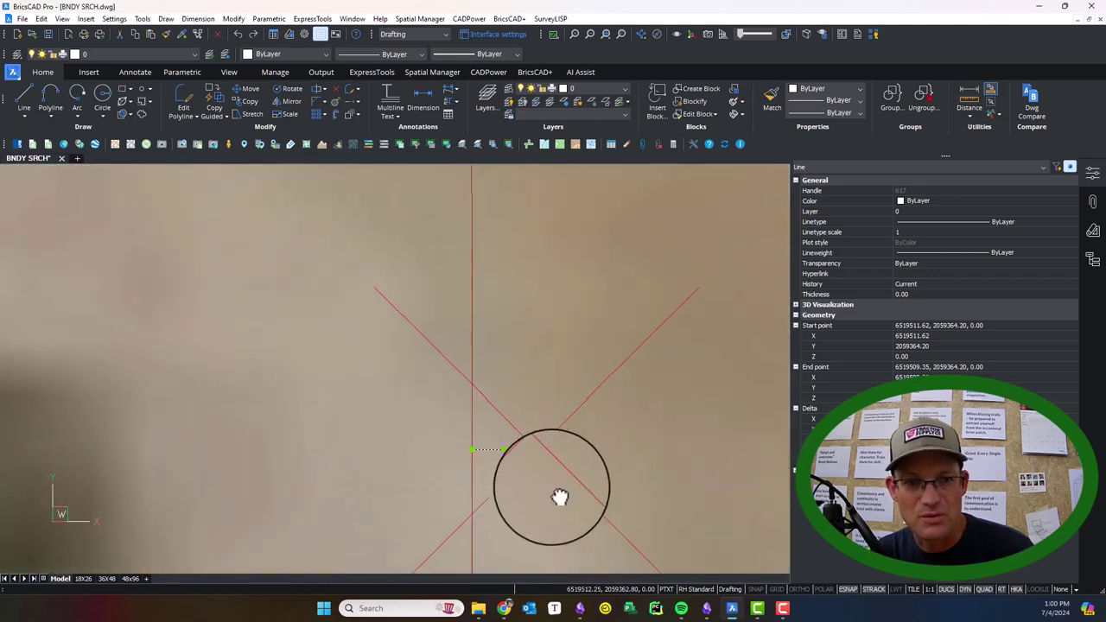
{"action": "scroll", "coordinate": [550, 367], "scroll_direction": "down", "scroll_amount": 3}
{"action": "key", "text": "Escape"}
{"action": "scroll", "coordinate": [550, 366], "scroll_direction": "down", "scroll_amount": 2}
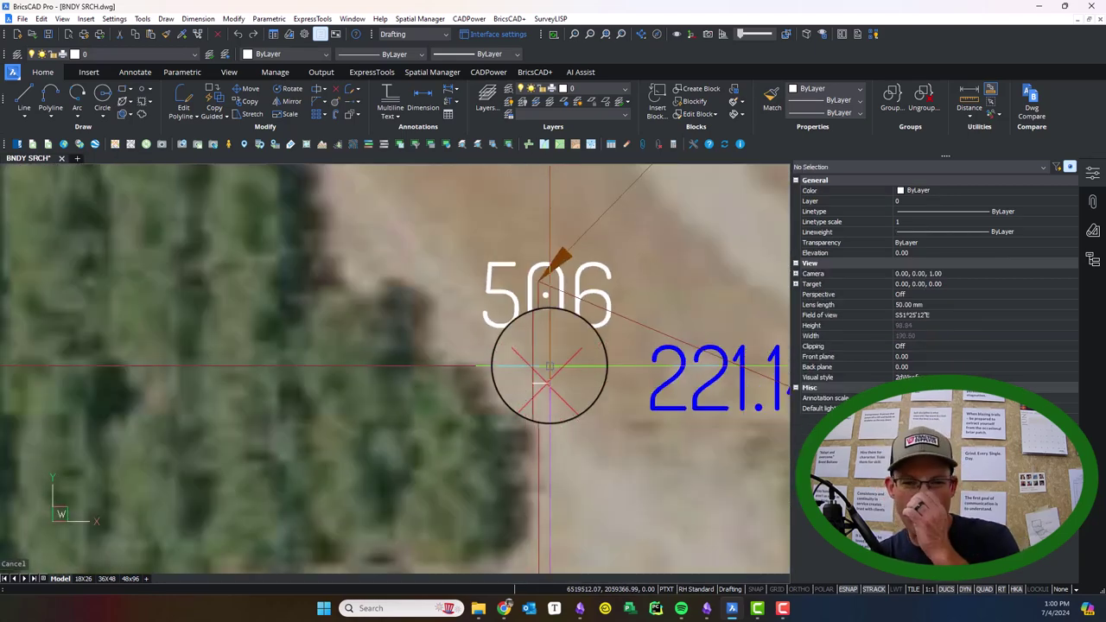
{"action": "scroll", "coordinate": [544, 371], "scroll_direction": "down", "scroll_amount": 3}
- Draw a line along the boundary from the perpendicular line's end to the stake corner, with its end elevation at 0, and inspect its geometry
{"action": "scroll", "coordinate": [539, 367], "scroll_direction": "up", "scroll_amount": 5}
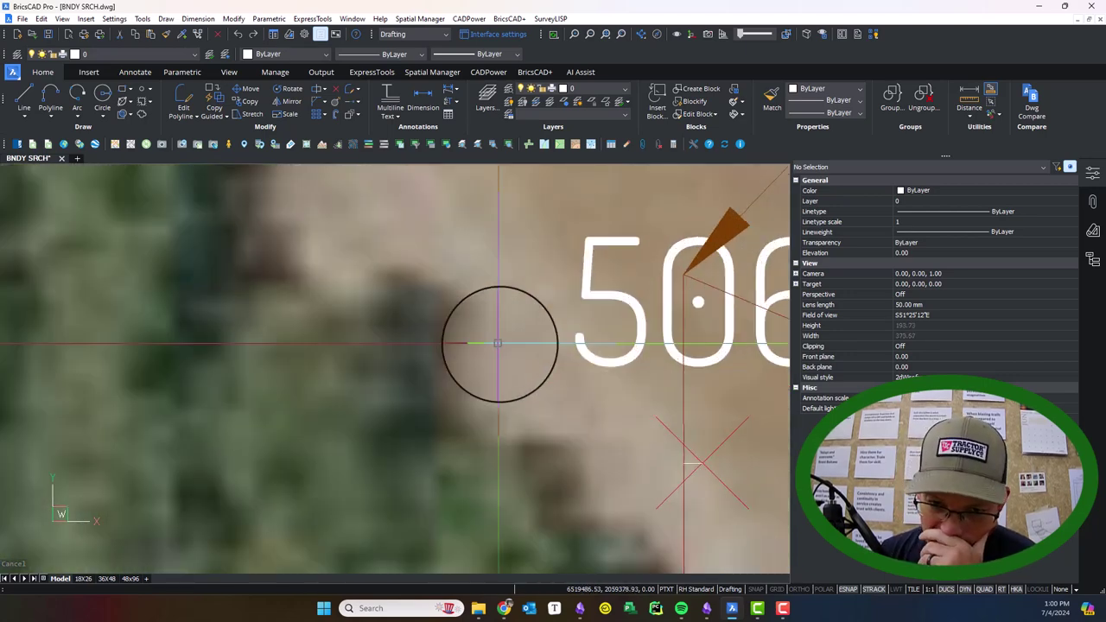
{"action": "left_click", "coordinate": [683, 459]}
{"action": "left_click", "coordinate": [683, 275]}
{"action": "key", "text": "Escape"}
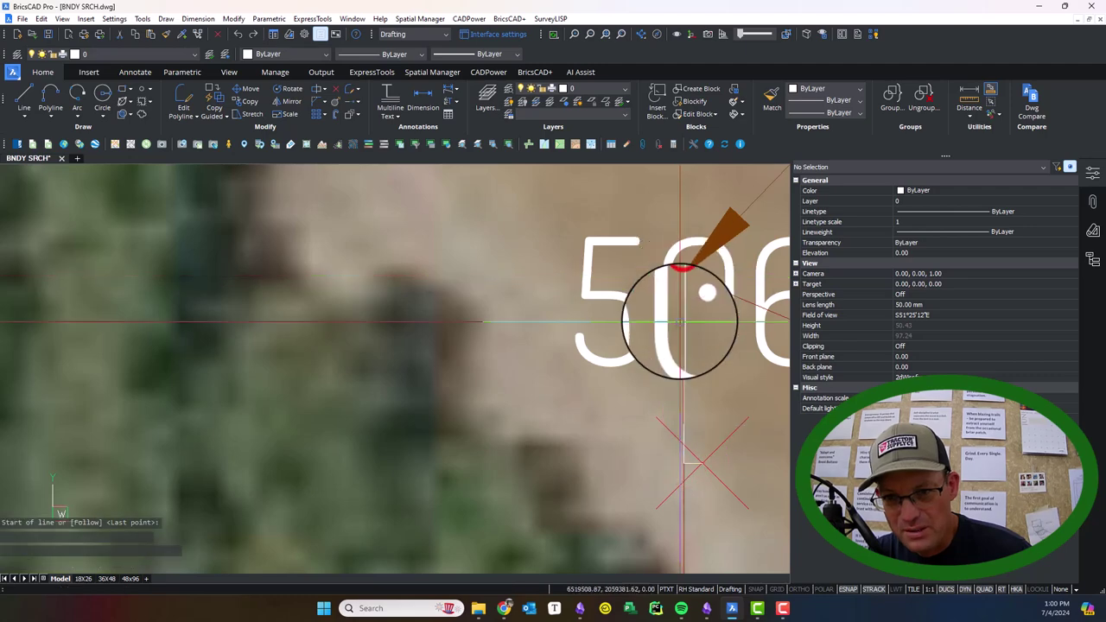
{"action": "left_click", "coordinate": [683, 326]}
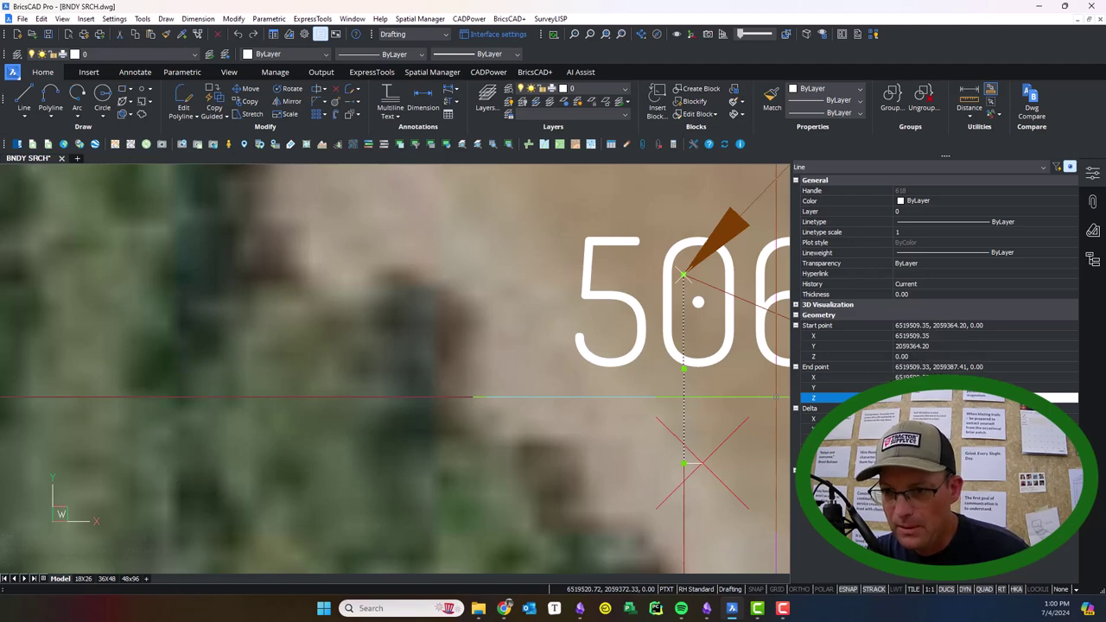
{"action": "key", "text": "Escape"}
{"action": "middle_click_drag", "start_coordinate": [674, 461], "coordinate": [482, 426]}
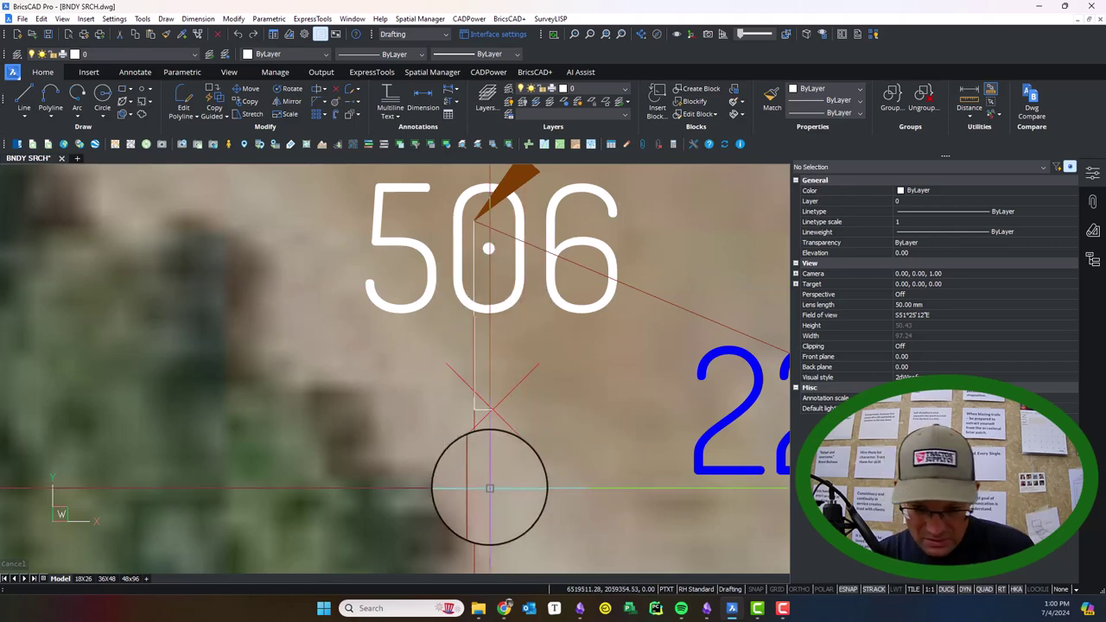
- Switch to File Explorer, close the leftover folder properties window, and open the job's Boundary > Research > Filed Survey Maps folder
{"action": "mouse_move", "coordinate": [476, 608]}
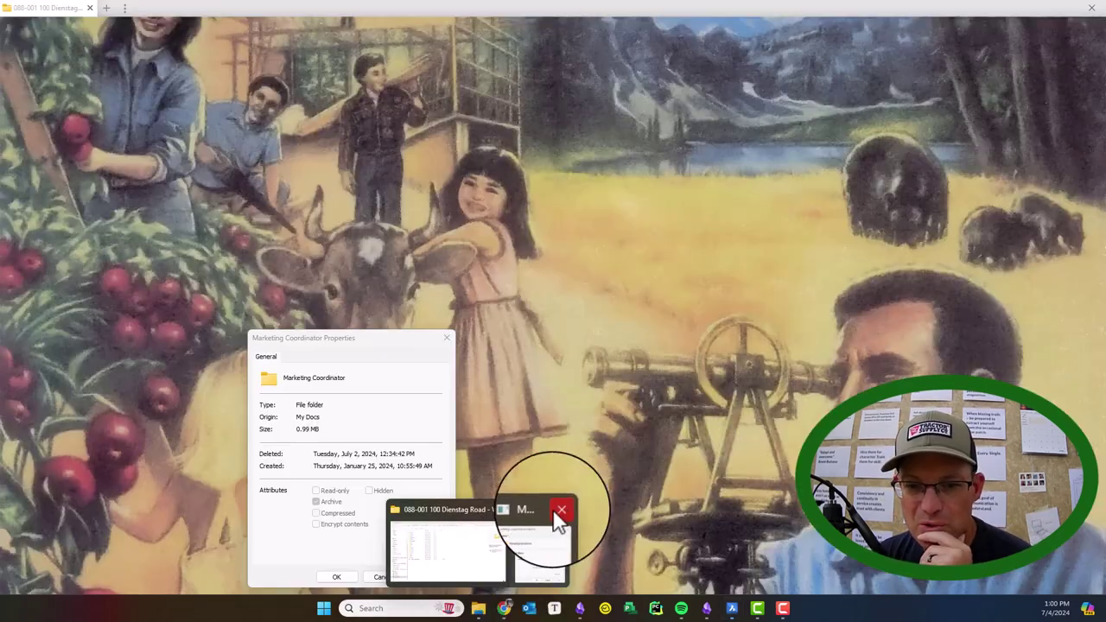
{"action": "left_click", "coordinate": [561, 510]}
{"action": "left_click", "coordinate": [501, 557]}
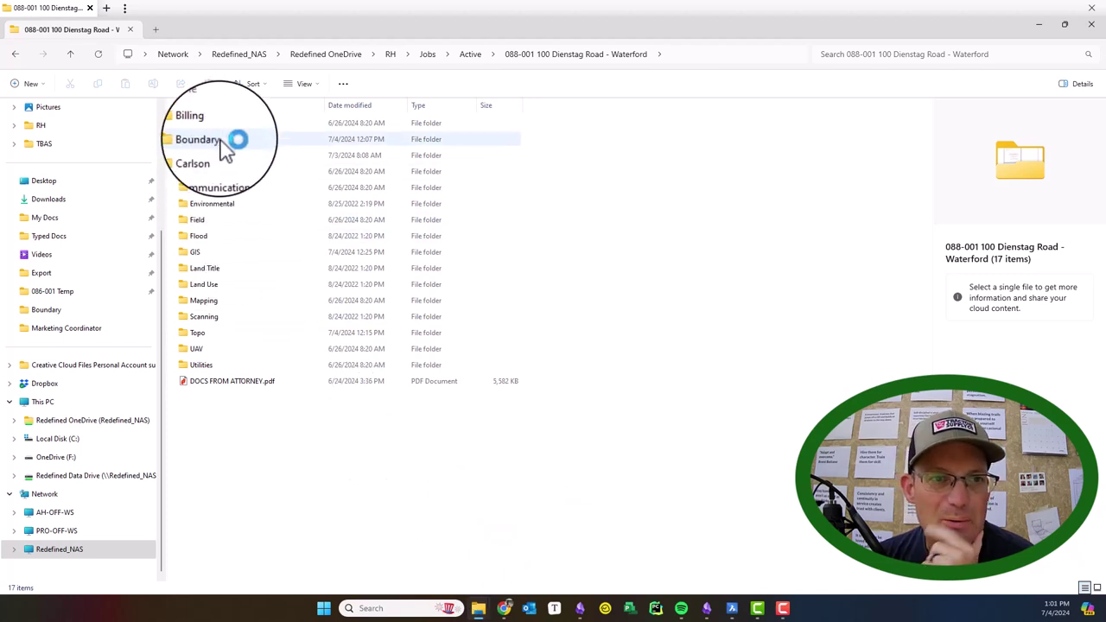
{"action": "double_click", "coordinate": [229, 141]}
{"action": "double_click", "coordinate": [204, 171]}
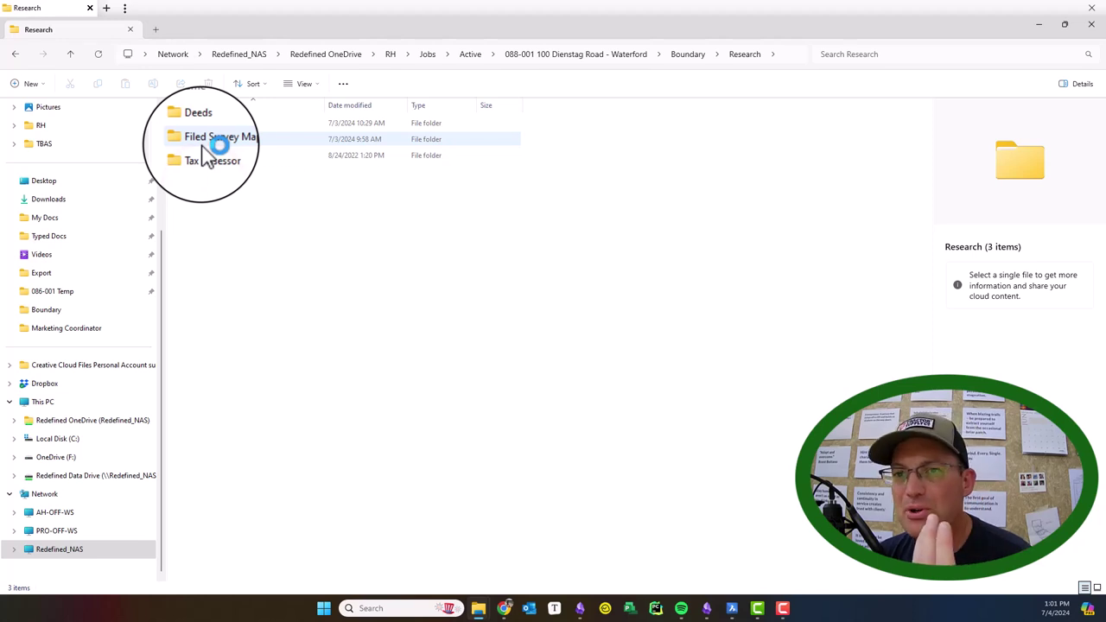
{"action": "double_click", "coordinate": [201, 143]}
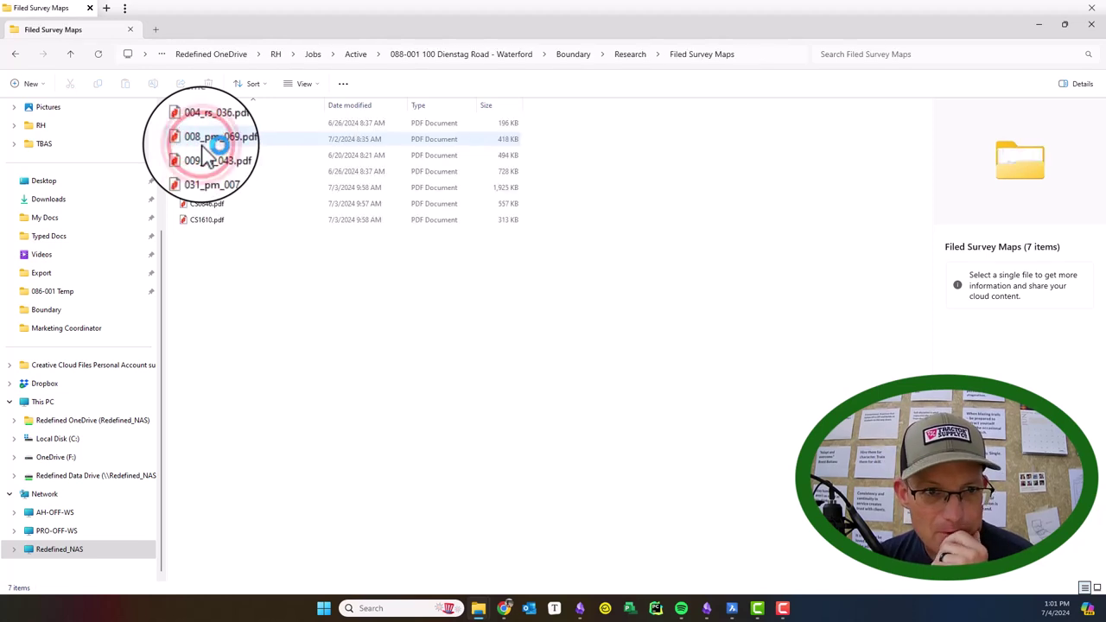
- Open CS0846.pdf and examine the road survey's witness posts, quarter corner monument and chain distances
{"action": "left_click", "coordinate": [207, 207]}
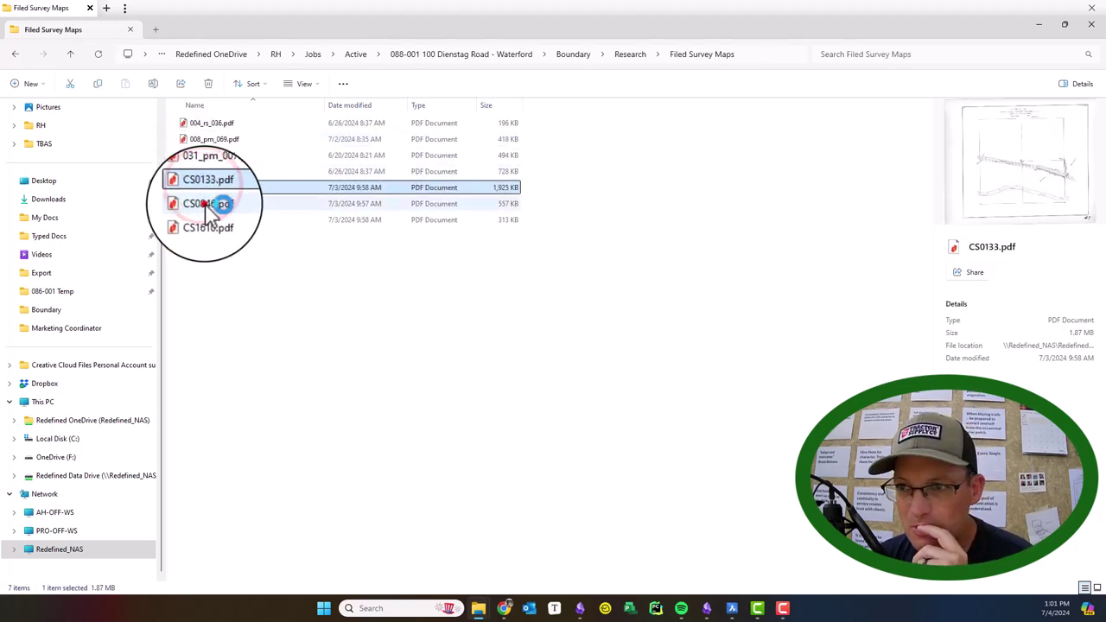
{"action": "left_click", "coordinate": [201, 224]}
{"action": "left_click", "coordinate": [198, 209]}
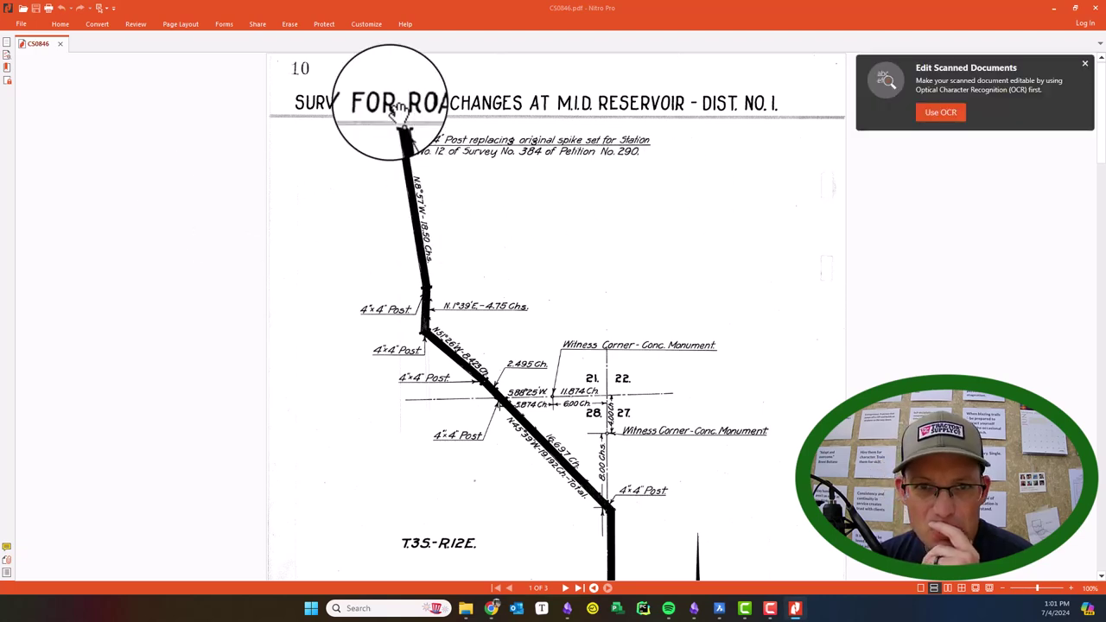
{"action": "scroll", "coordinate": [605, 414], "scroll_direction": "down", "scroll_amount": 3}
{"action": "scroll", "coordinate": [603, 380], "scroll_direction": "down", "scroll_amount": 2}
{"action": "scroll", "coordinate": [578, 298], "scroll_direction": "down", "scroll_amount": 4}
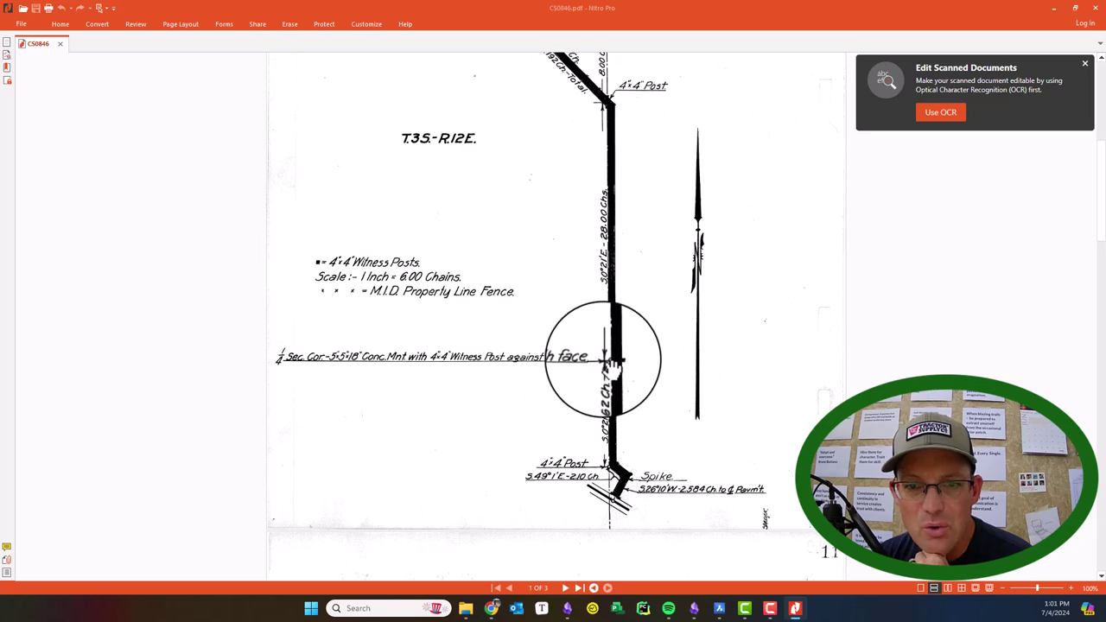
{"action": "left_click_drag", "start_coordinate": [612, 367], "coordinate": [610, 488]}
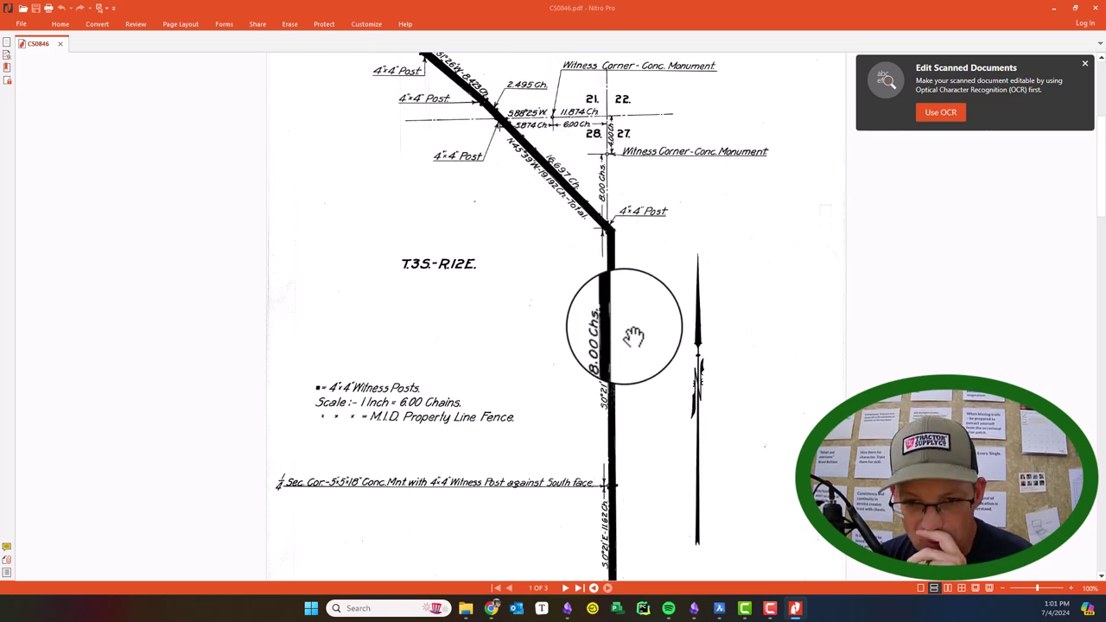
- Launch the Calculator, move its window out of the way, and switch back to the BricsCAD drawing
{"action": "left_click", "coordinate": [309, 609]}
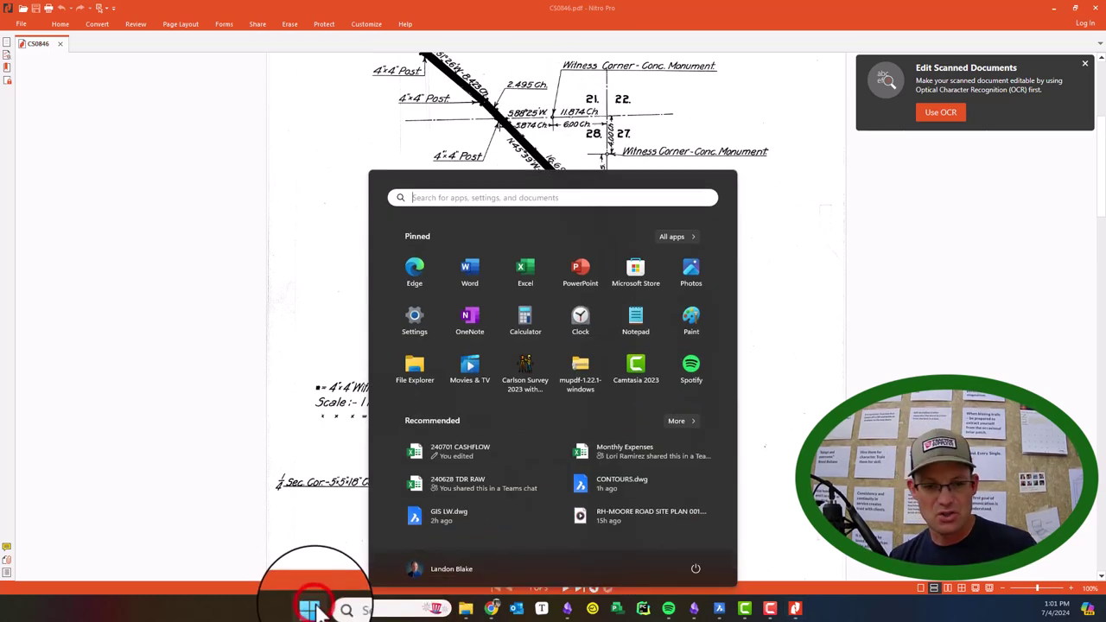
{"action": "type", "text": "CALC"}
{"action": "key", "text": "Return"}
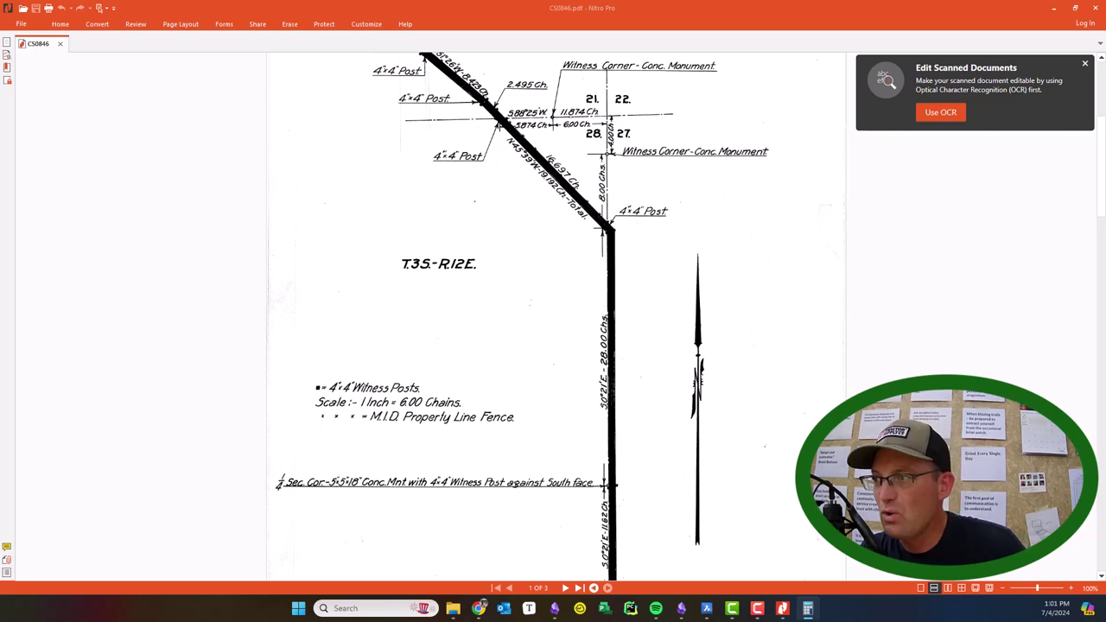
{"action": "left_click_drag", "start_coordinate": [475, 14], "coordinate": [1104, 476]}
{"action": "left_click", "coordinate": [708, 609]}
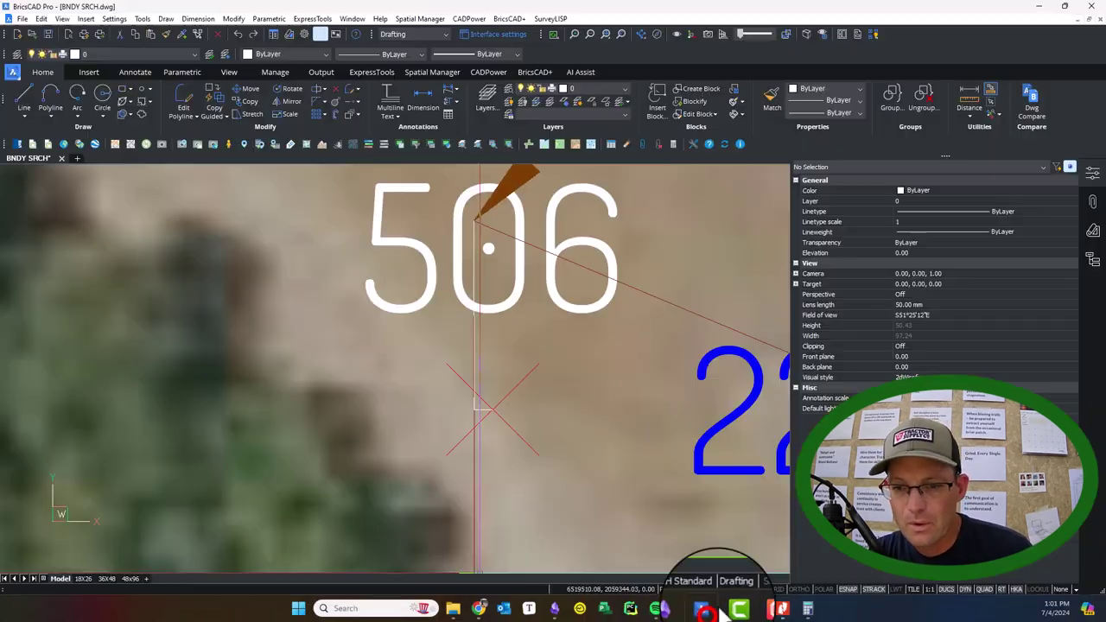
- Examine the boundary line along the orchard road from point 506 south to the corner beside point 2
{"action": "scroll", "coordinate": [548, 305], "scroll_direction": "down", "scroll_amount": 6}
{"action": "middle_click_drag", "start_coordinate": [616, 501], "coordinate": [612, 177]}
{"action": "scroll", "coordinate": [612, 177], "scroll_direction": "down", "scroll_amount": 1}
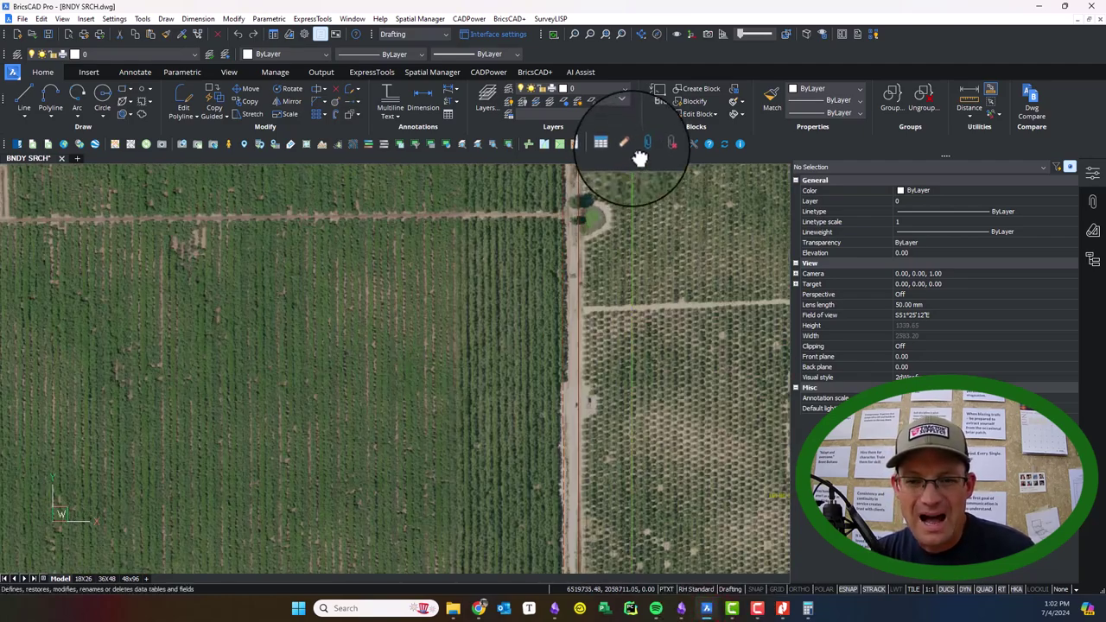
{"action": "scroll", "coordinate": [567, 420], "scroll_direction": "down", "scroll_amount": 3}
{"action": "scroll", "coordinate": [575, 414], "scroll_direction": "up", "scroll_amount": 5}
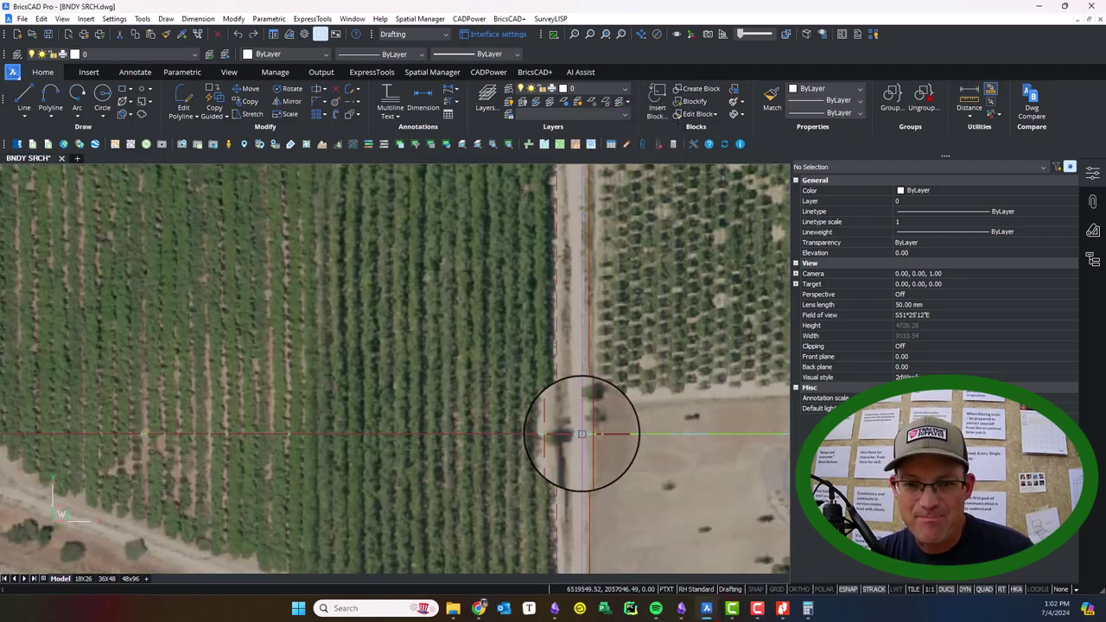
{"action": "scroll", "coordinate": [601, 399], "scroll_direction": "up", "scroll_amount": 3}
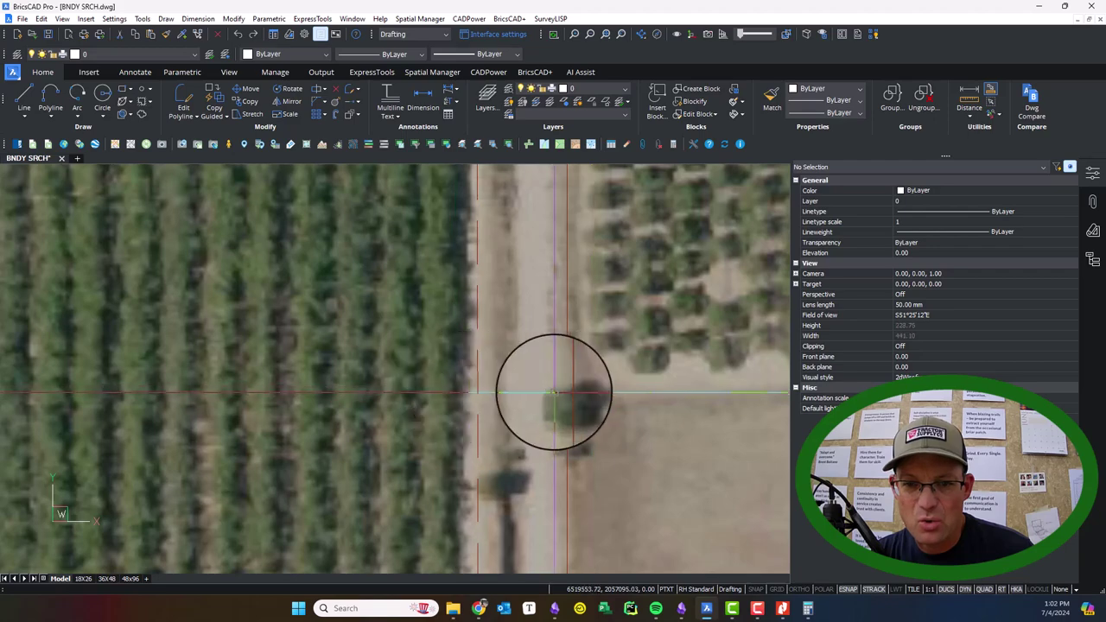
{"action": "scroll", "coordinate": [605, 394], "scroll_direction": "down", "scroll_amount": 5}
{"action": "scroll", "coordinate": [451, 366], "scroll_direction": "up", "scroll_amount": 2}
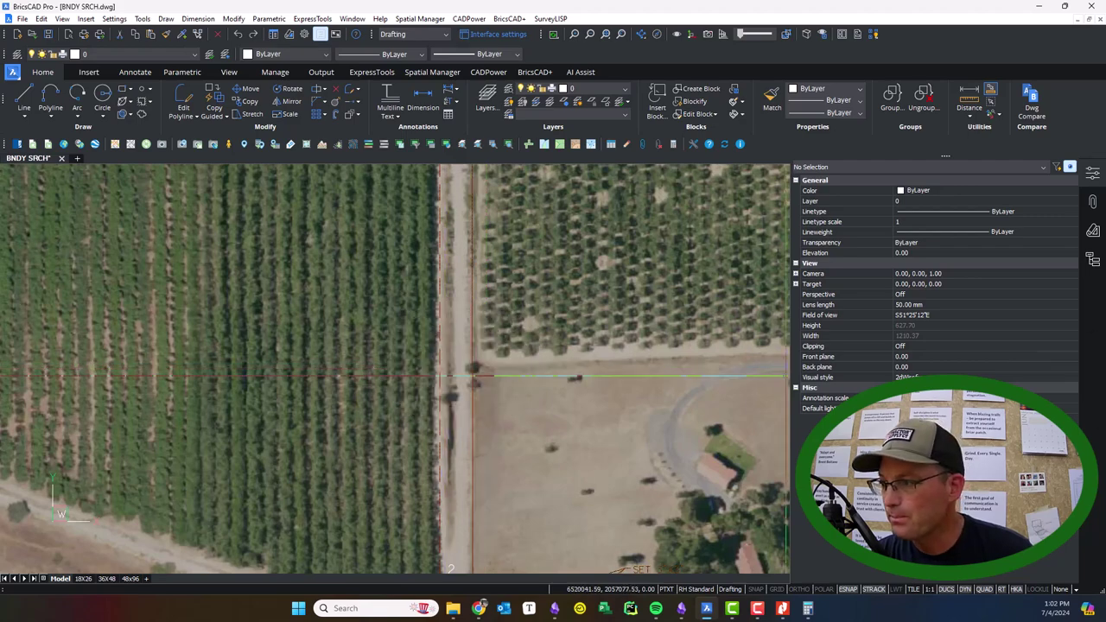
{"action": "middle_click_drag", "start_coordinate": [448, 376], "coordinate": [383, 284]}
{"action": "scroll", "coordinate": [380, 275], "scroll_direction": "down", "scroll_amount": 3}
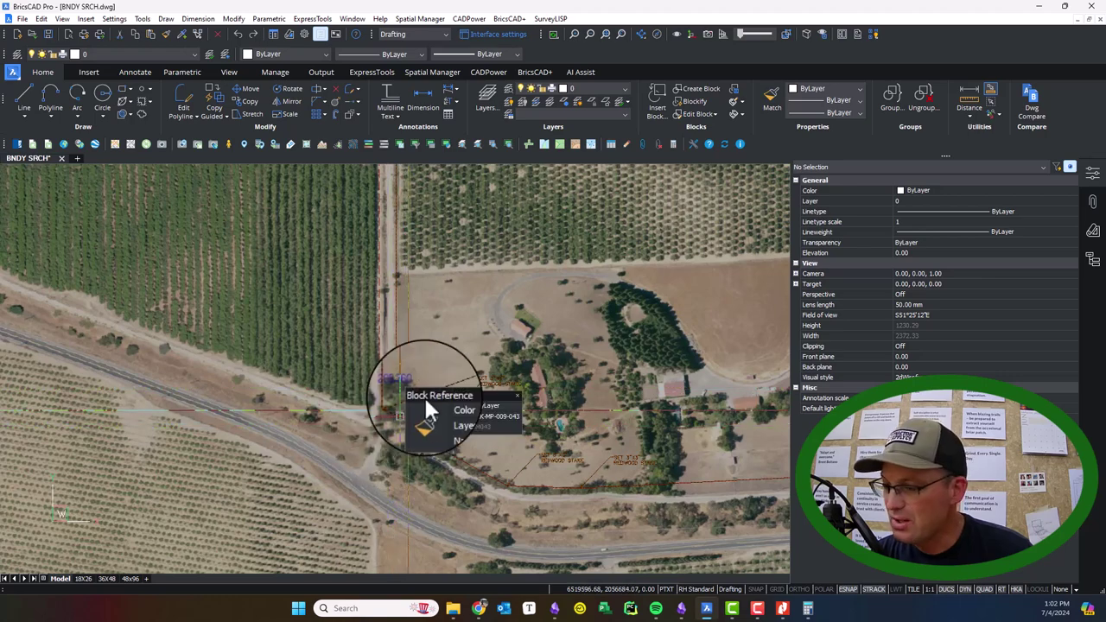
{"action": "scroll", "coordinate": [379, 398], "scroll_direction": "up", "scroll_amount": 5}
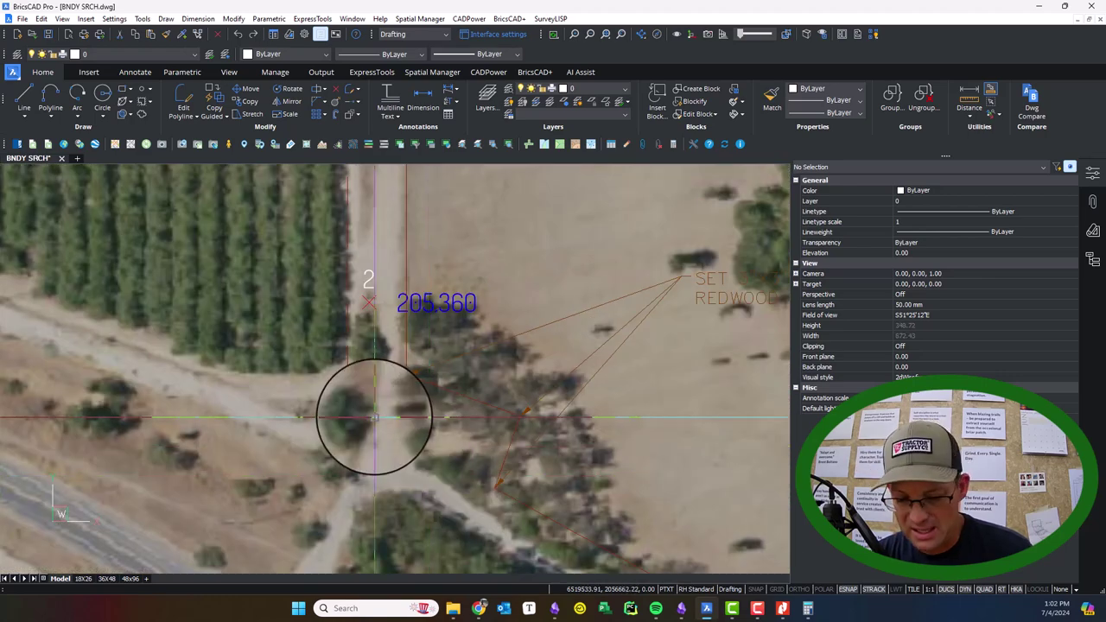
- Draw a circle of radius 11.62 at the road line's south end beside point 2, and scale it by 66 about its centre
{"action": "type", "text": "c"}
{"action": "key", "text": "Return"}
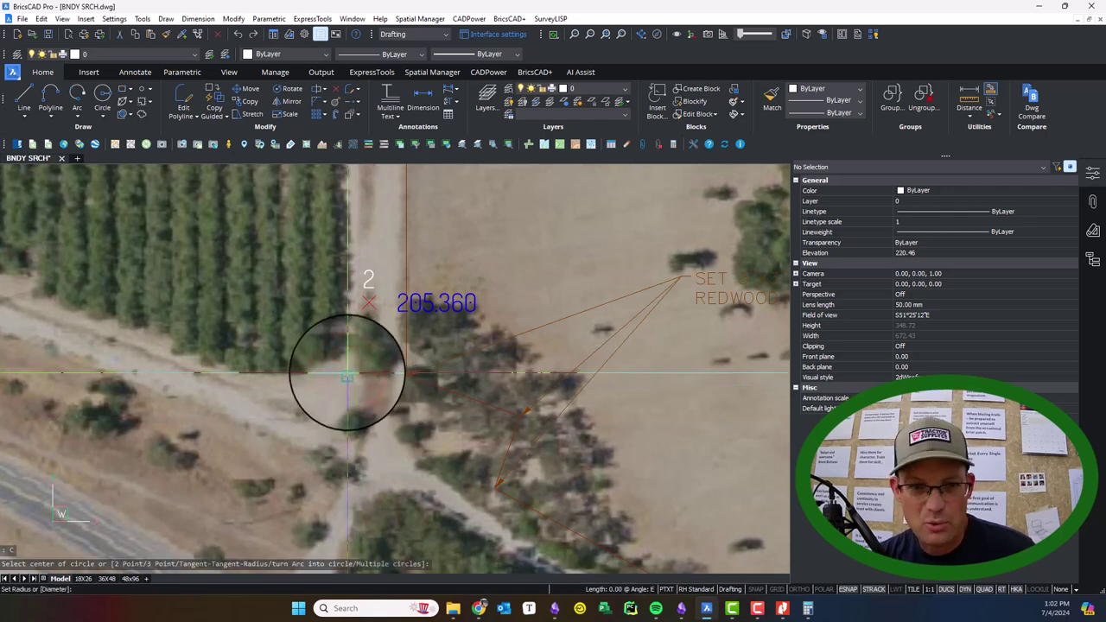
{"action": "left_click", "coordinate": [346, 373]}
{"action": "type", "text": "sc"}
{"action": "key", "text": "Return"}
{"action": "left_click", "coordinate": [359, 387]}
{"action": "right_click", "coordinate": [358, 389]}
{"action": "left_click", "coordinate": [352, 375]}
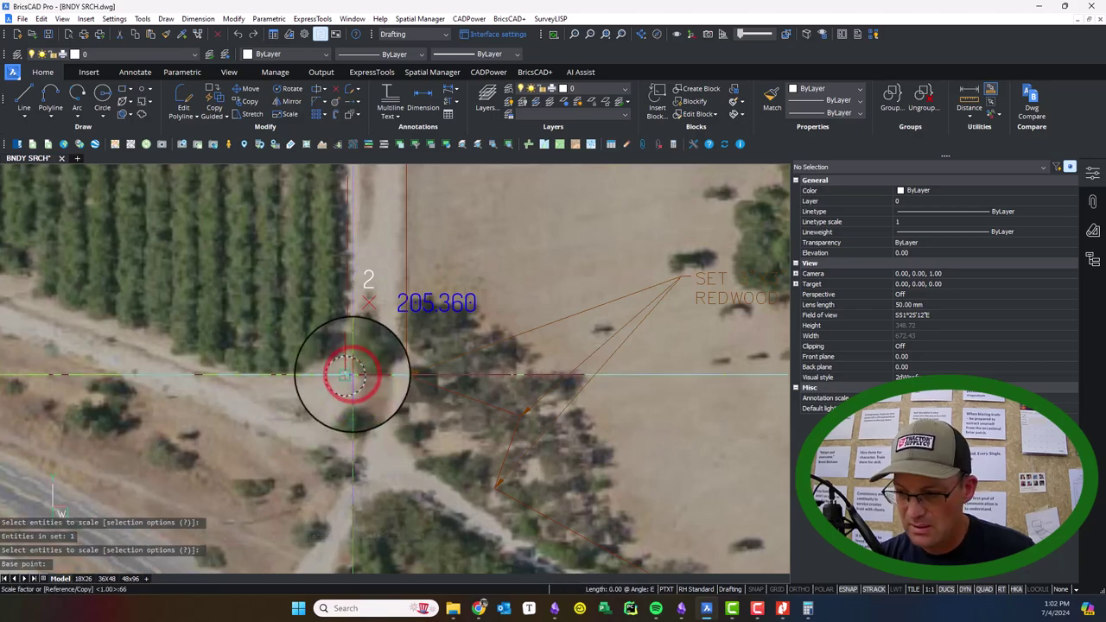
{"action": "key", "text": "Return"}
{"action": "scroll", "coordinate": [402, 427], "scroll_direction": "down", "scroll_amount": 6}
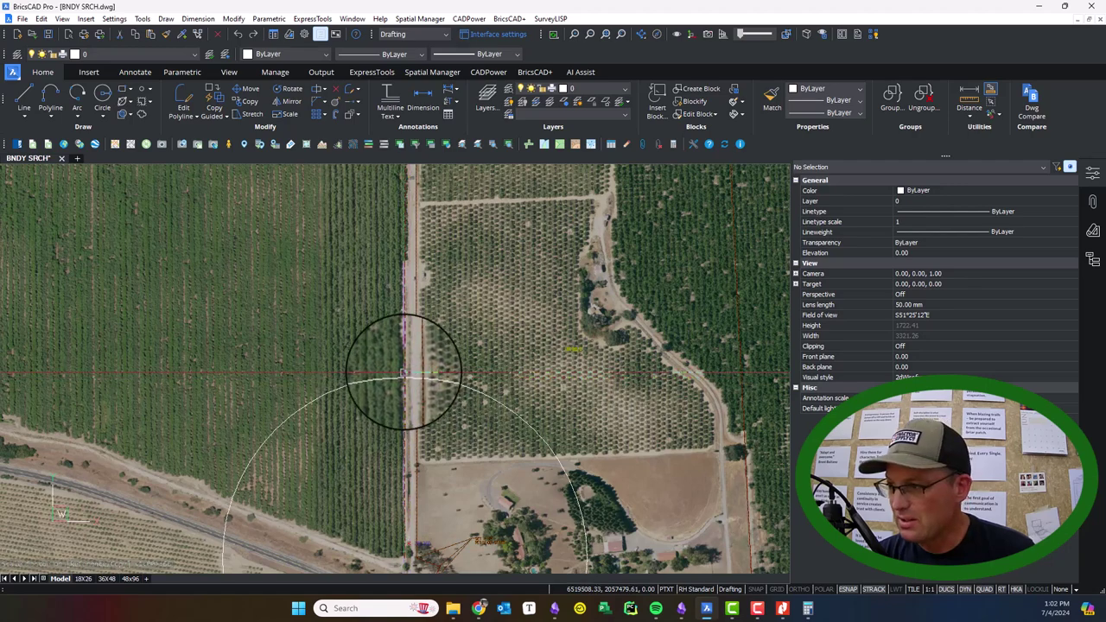
- Draw a 28-chain radius circle centred where the first circle crosses the road line, and check its arc near point 506
{"action": "mouse_move", "coordinate": [403, 373]}
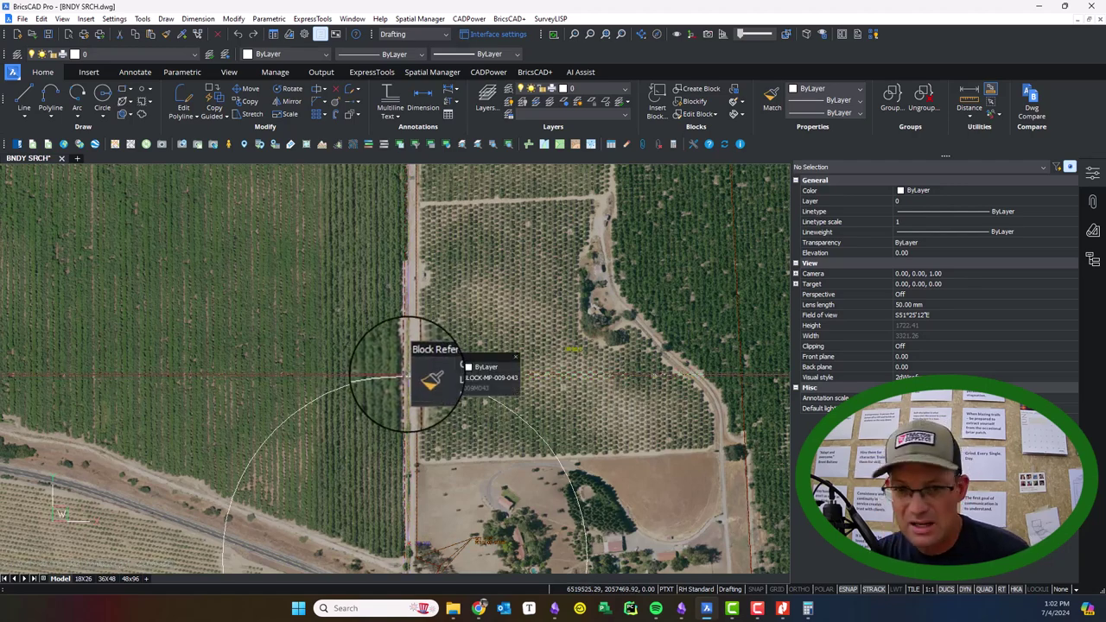
{"action": "scroll", "coordinate": [390, 380], "scroll_direction": "down", "scroll_amount": 4}
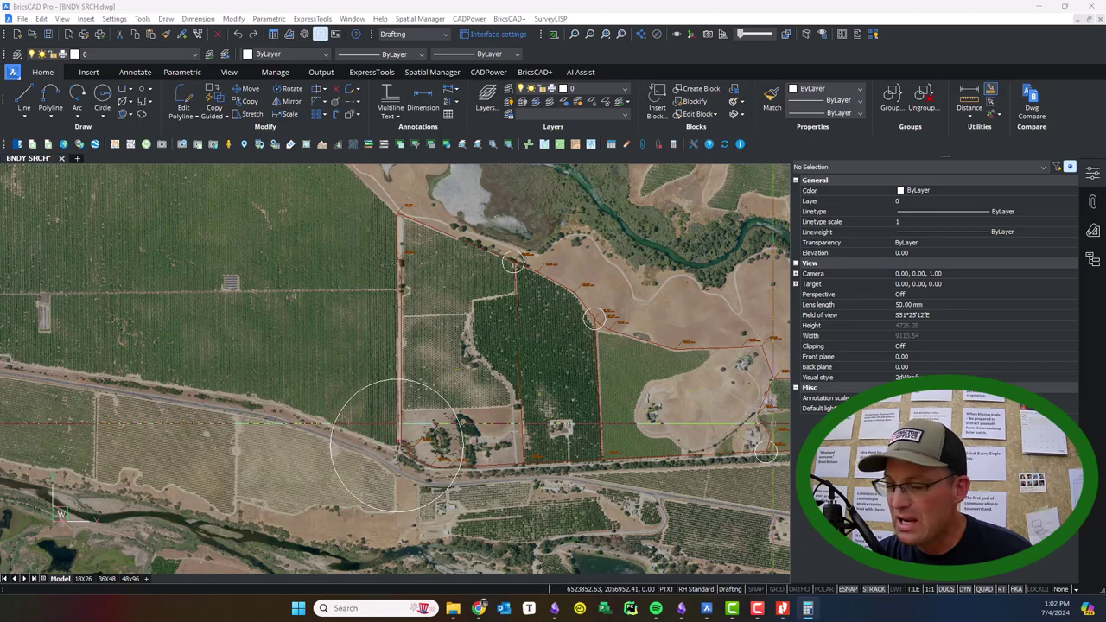
{"action": "left_click", "coordinate": [406, 346]}
{"action": "scroll", "coordinate": [400, 380], "scroll_direction": "up", "scroll_amount": 5}
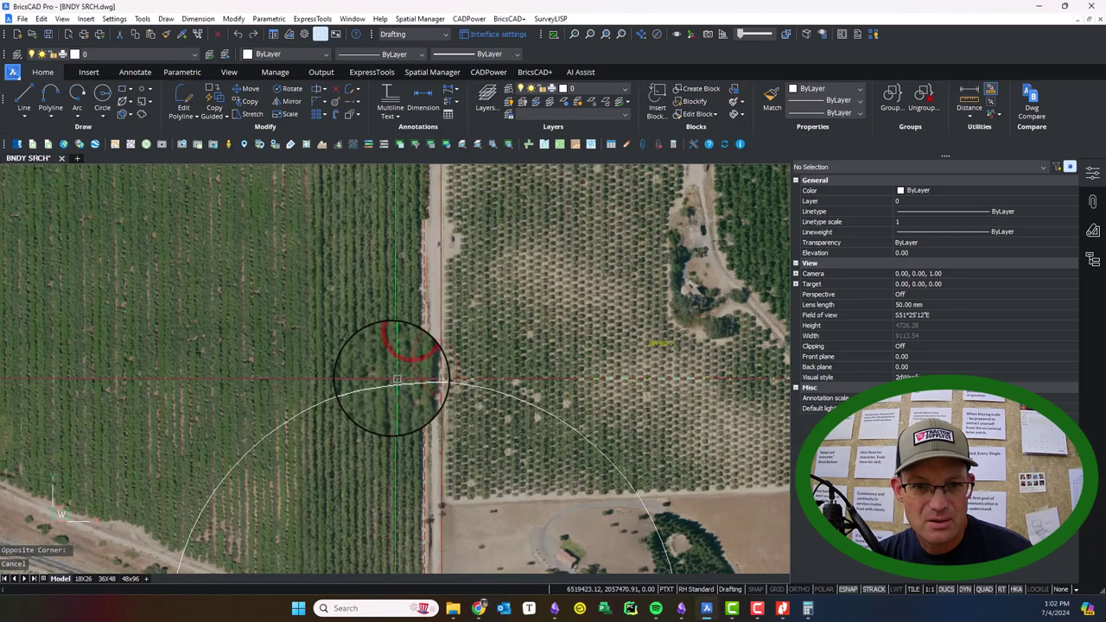
{"action": "scroll", "coordinate": [400, 380], "scroll_direction": "up", "scroll_amount": 2}
{"action": "type", "text": "c"}
{"action": "key", "text": "Return"}
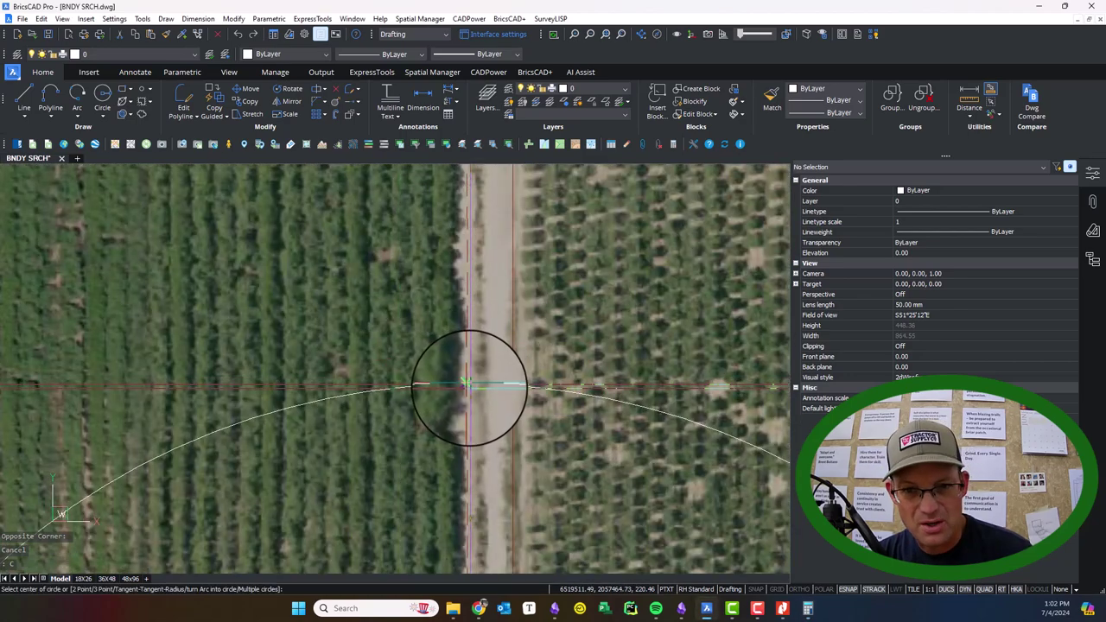
{"action": "left_click", "coordinate": [467, 383]}
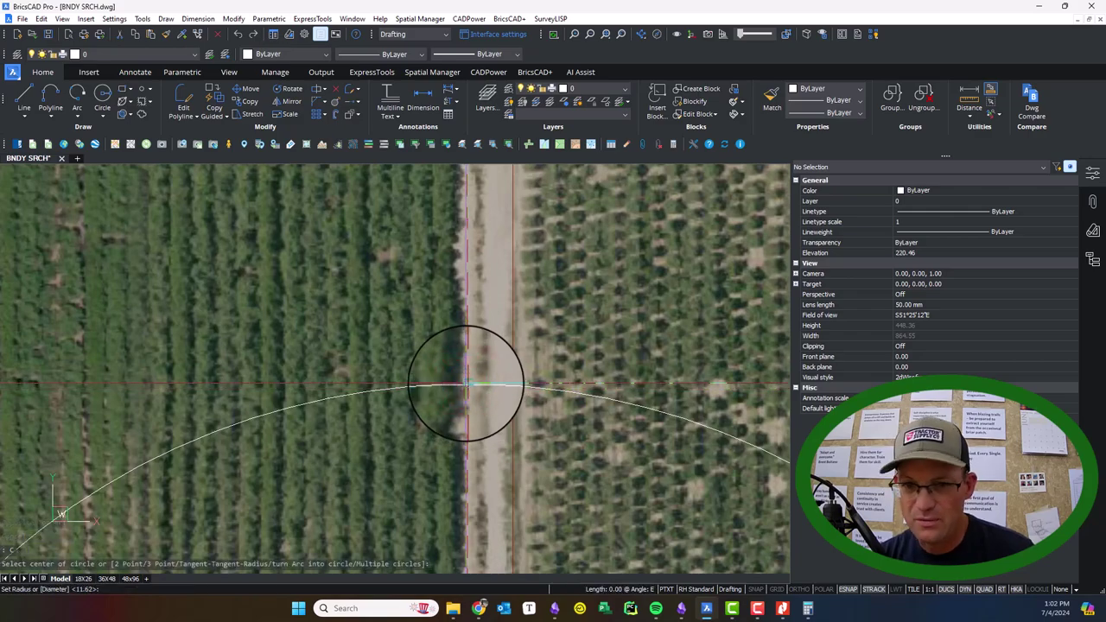
{"action": "scroll", "coordinate": [466, 384], "scroll_direction": "down", "scroll_amount": 4}
{"action": "scroll", "coordinate": [466, 259], "scroll_direction": "up", "scroll_amount": 2}
{"action": "scroll", "coordinate": [459, 298], "scroll_direction": "up", "scroll_amount": 5}
{"action": "scroll", "coordinate": [503, 390], "scroll_direction": "down", "scroll_amount": 1}
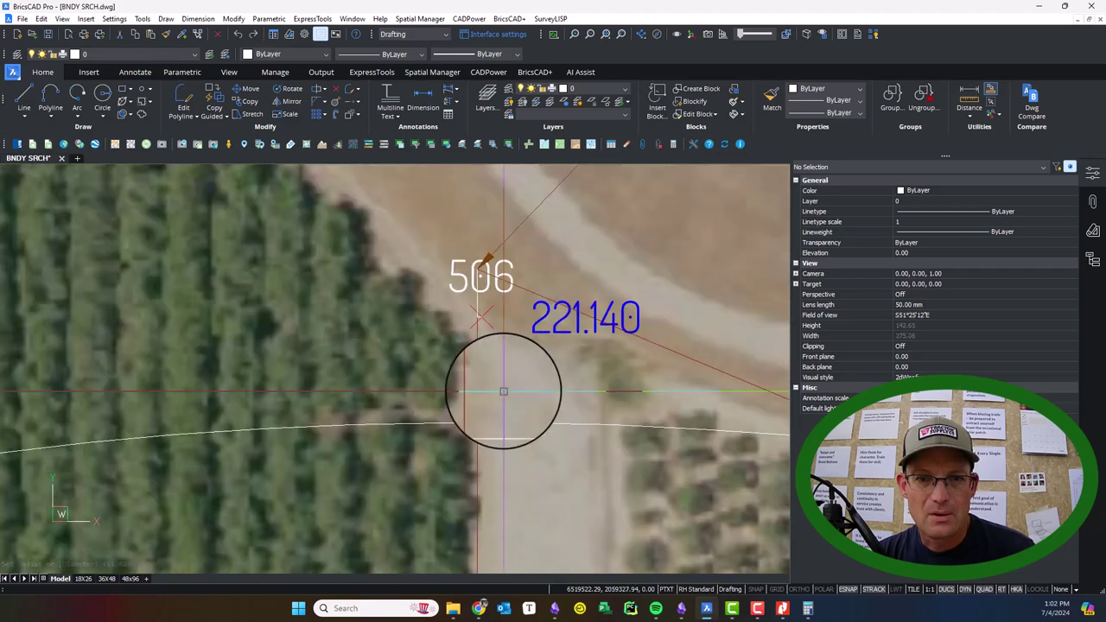
{"action": "key", "text": "Escape"}
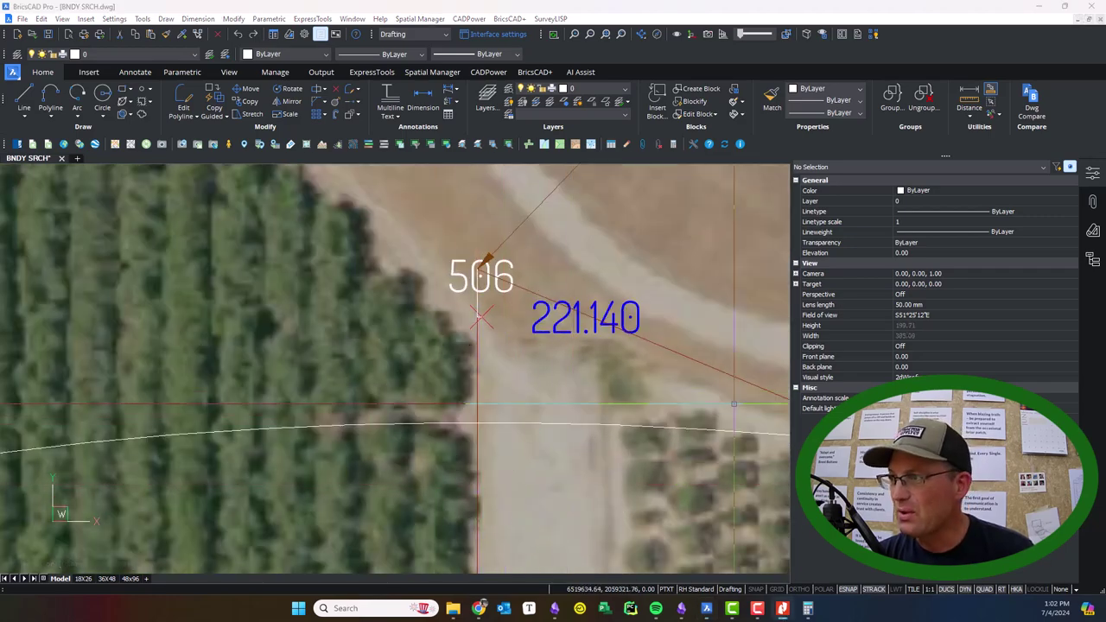
- Switch to CS0846.pdf, review the quarter corner monument, witness posts and chain distances, and return to the drawing
{"action": "mouse_move", "coordinate": [1105, 178]}
{"action": "left_mouse_down"}
{"action": "mouse_move", "coordinate": [563, 168]}
{"action": "mouse_move", "coordinate": [649, 143]}
{"action": "left_mouse_up"}
{"action": "left_click", "coordinate": [1062, 143]}
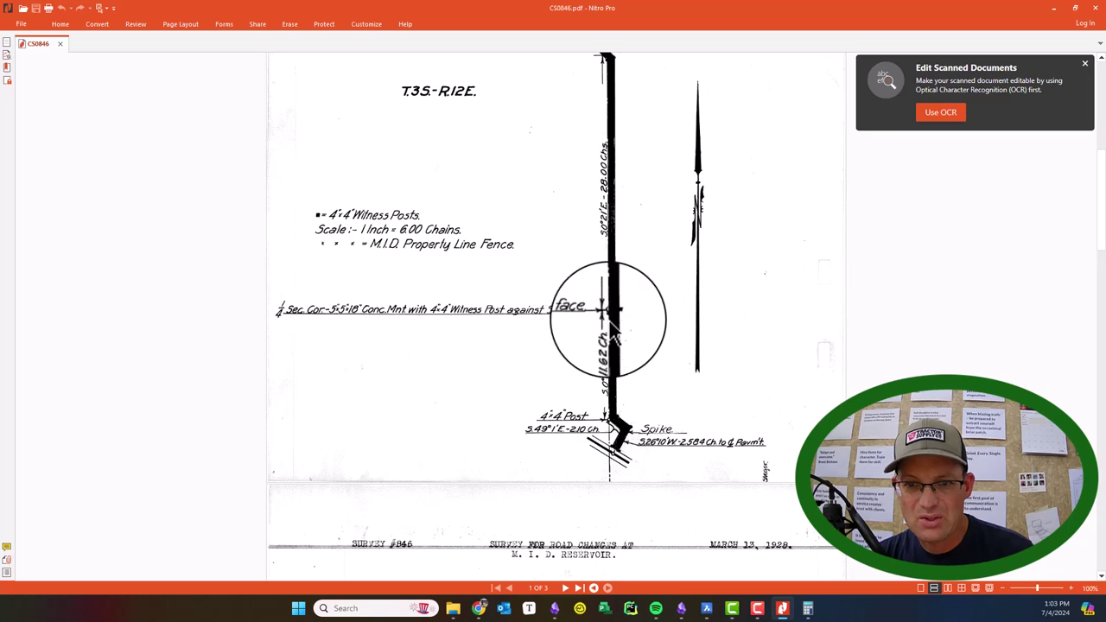
{"action": "scroll", "coordinate": [609, 337], "scroll_direction": "up", "scroll_amount": 2}
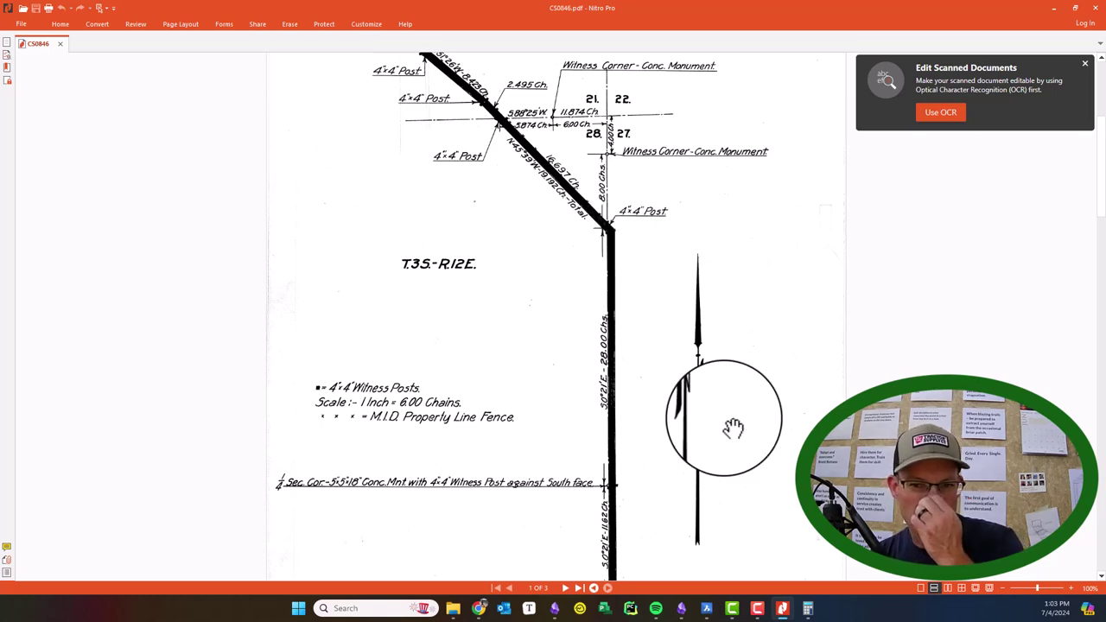
{"action": "left_click", "coordinate": [1054, 18]}
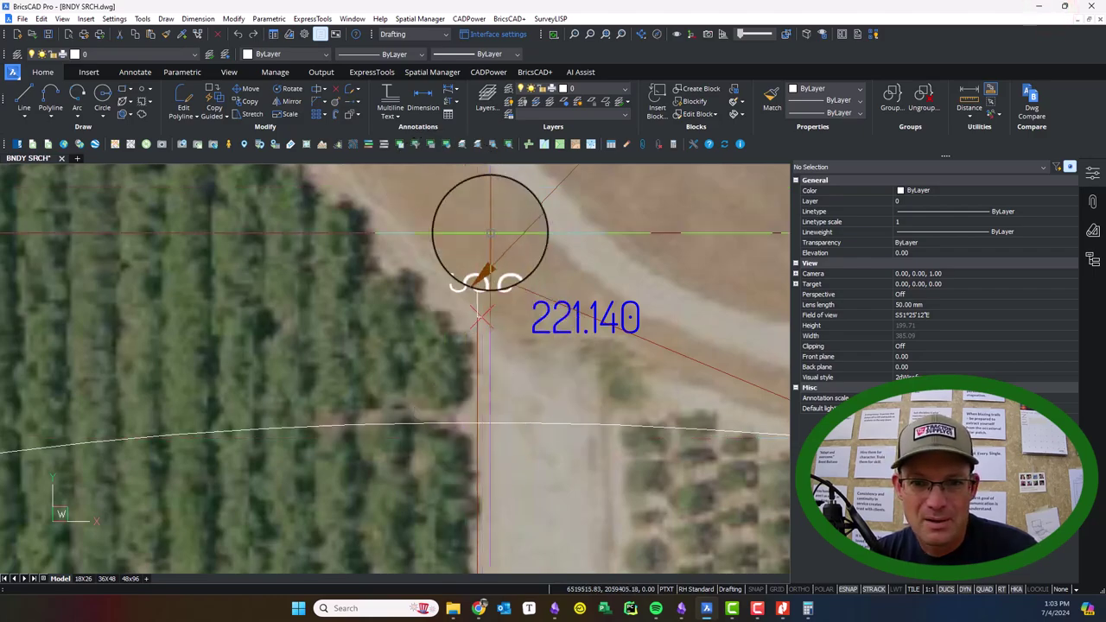
- Compare the larger circle's arc with point 506, and recheck the 4"x4" post at the angle point in CS0846.pdf
{"action": "scroll", "coordinate": [523, 341], "scroll_direction": "down", "scroll_amount": 8}
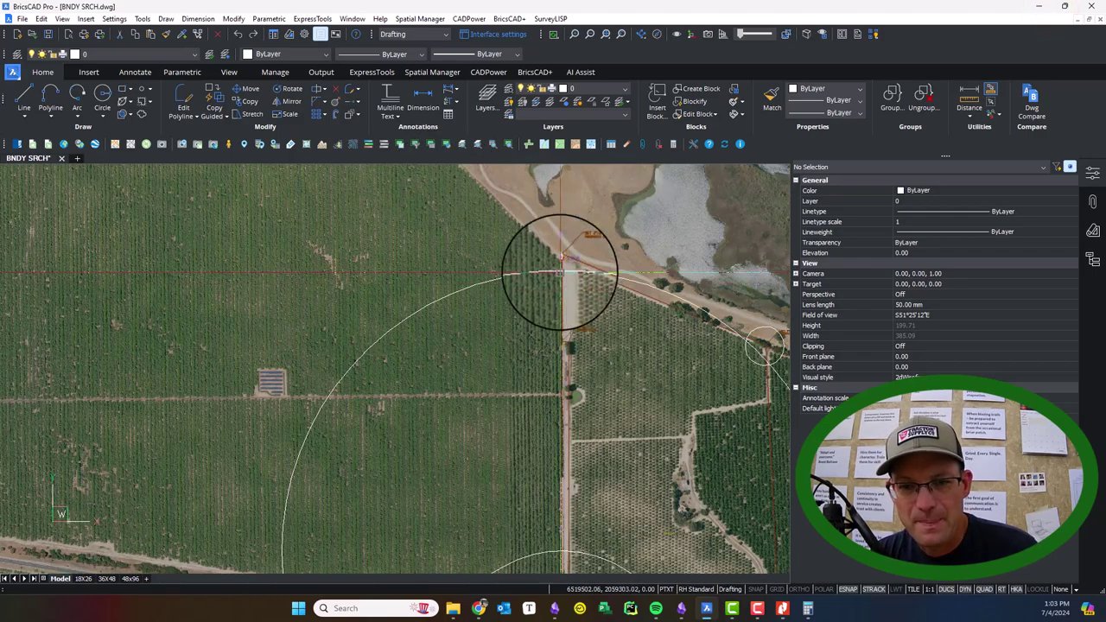
{"action": "mouse_move", "coordinate": [627, 406]}
{"action": "middle_mouse_down"}
{"action": "mouse_move", "coordinate": [537, 220]}
{"action": "mouse_move", "coordinate": [518, 415]}
{"action": "mouse_move", "coordinate": [514, 385]}
{"action": "middle_mouse_up"}
{"action": "scroll", "coordinate": [514, 384], "scroll_direction": "up", "scroll_amount": 3}
{"action": "middle_click_drag", "start_coordinate": [460, 273], "coordinate": [643, 590]}
{"action": "scroll", "coordinate": [531, 330], "scroll_direction": "up", "scroll_amount": 6}
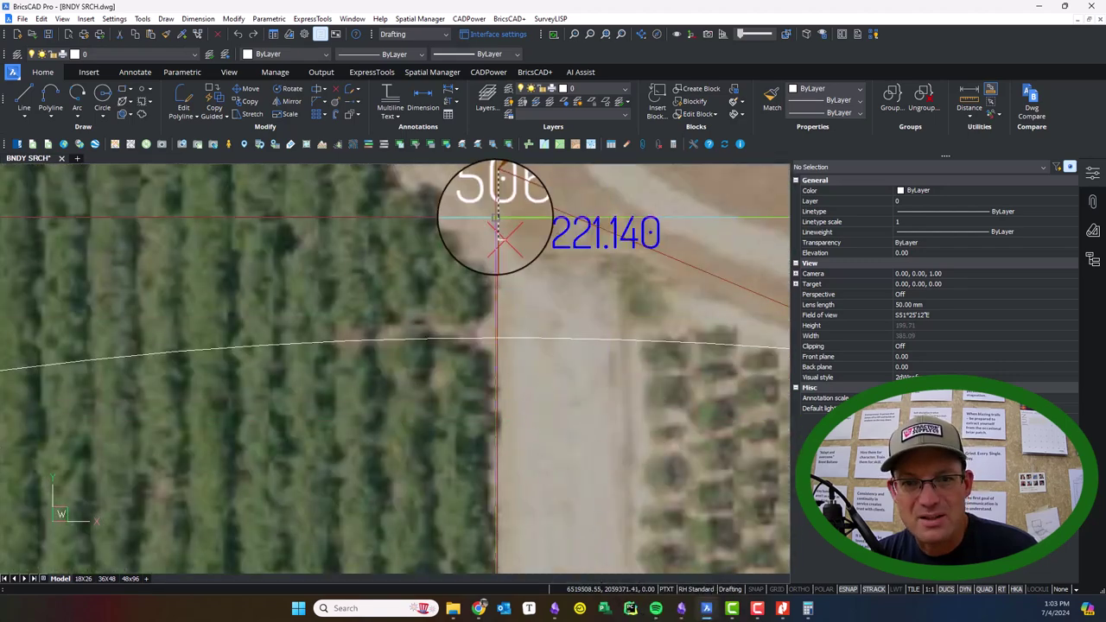
{"action": "scroll", "coordinate": [527, 244], "scroll_direction": "down", "scroll_amount": 4}
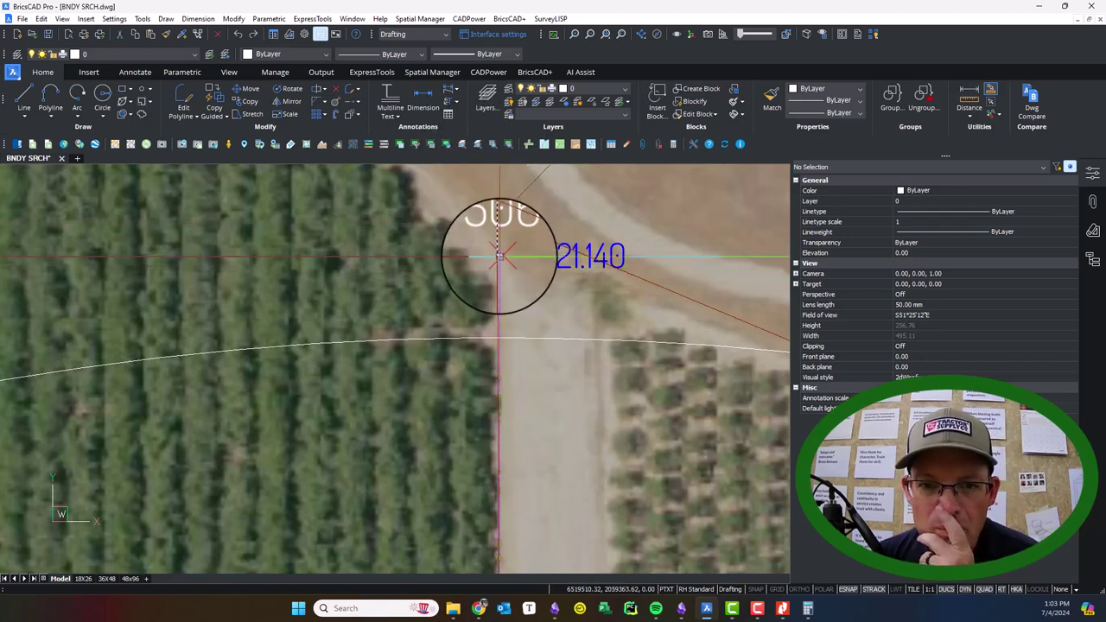
{"action": "left_click", "coordinate": [780, 608]}
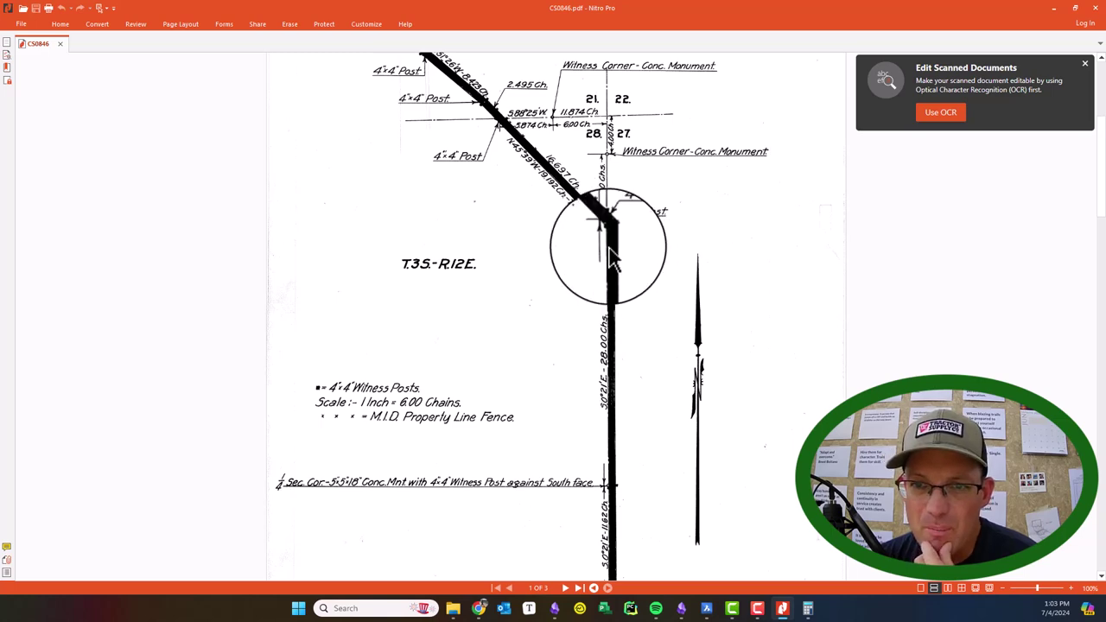
{"action": "left_click", "coordinate": [1059, 14]}
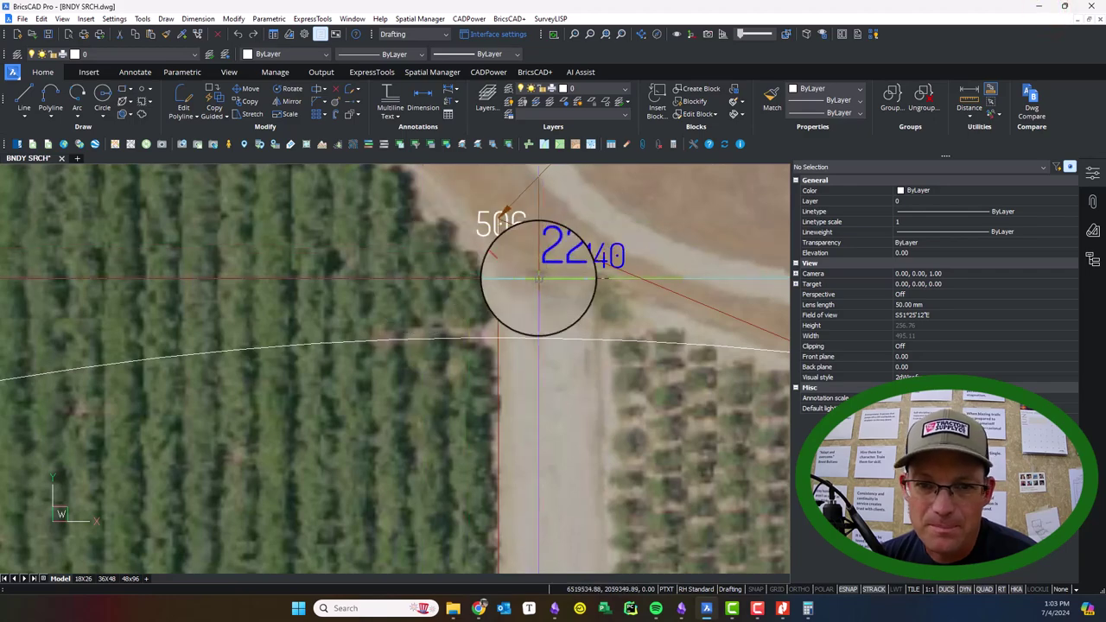
- Examine the boundary line from point 506 south past the smaller circle's crossing to the area around point 2
{"action": "scroll", "coordinate": [493, 284], "scroll_direction": "down", "scroll_amount": 3}
{"action": "scroll", "coordinate": [488, 272], "scroll_direction": "up", "scroll_amount": 3}
{"action": "scroll", "coordinate": [488, 275], "scroll_direction": "up", "scroll_amount": 5}
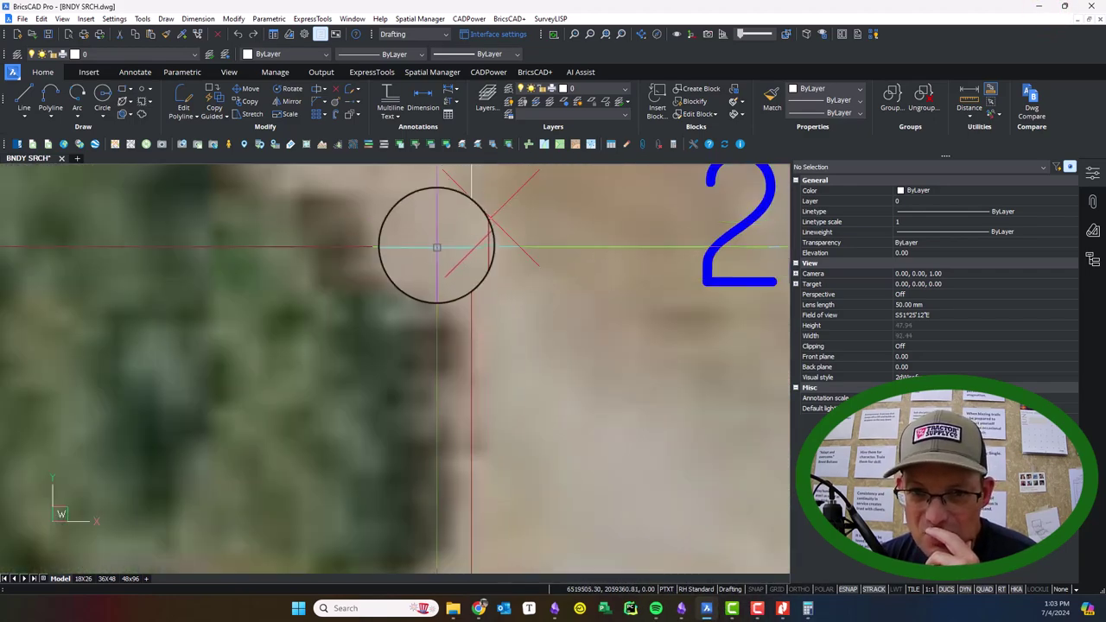
{"action": "scroll", "coordinate": [488, 219], "scroll_direction": "down", "scroll_amount": 7}
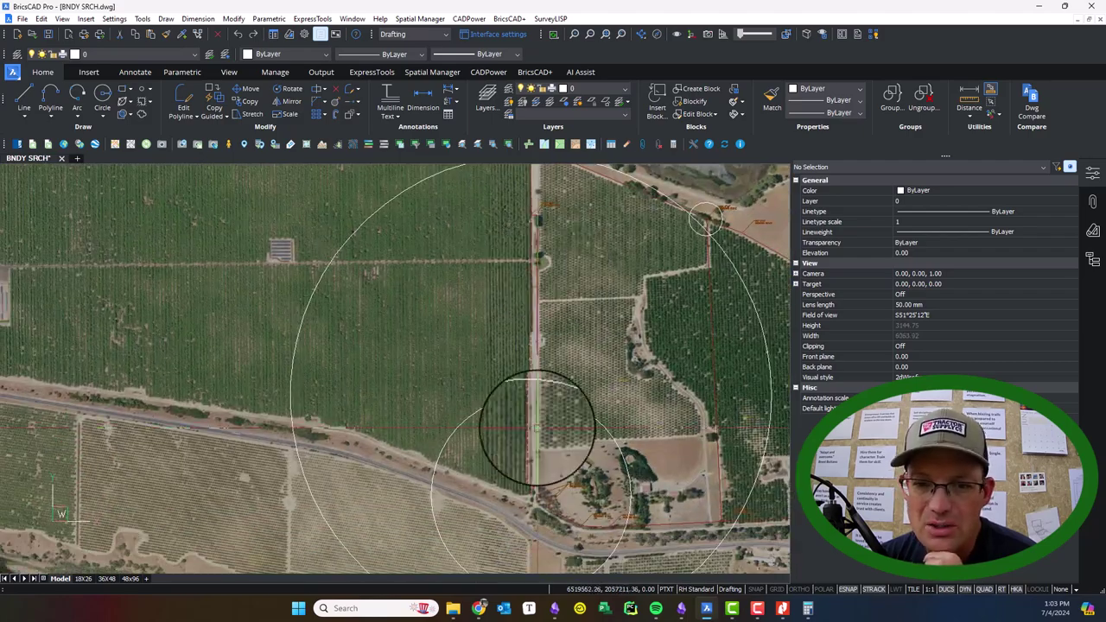
{"action": "scroll", "coordinate": [534, 445], "scroll_direction": "up", "scroll_amount": 4}
{"action": "middle_click_drag", "start_coordinate": [535, 298], "coordinate": [537, 341]}
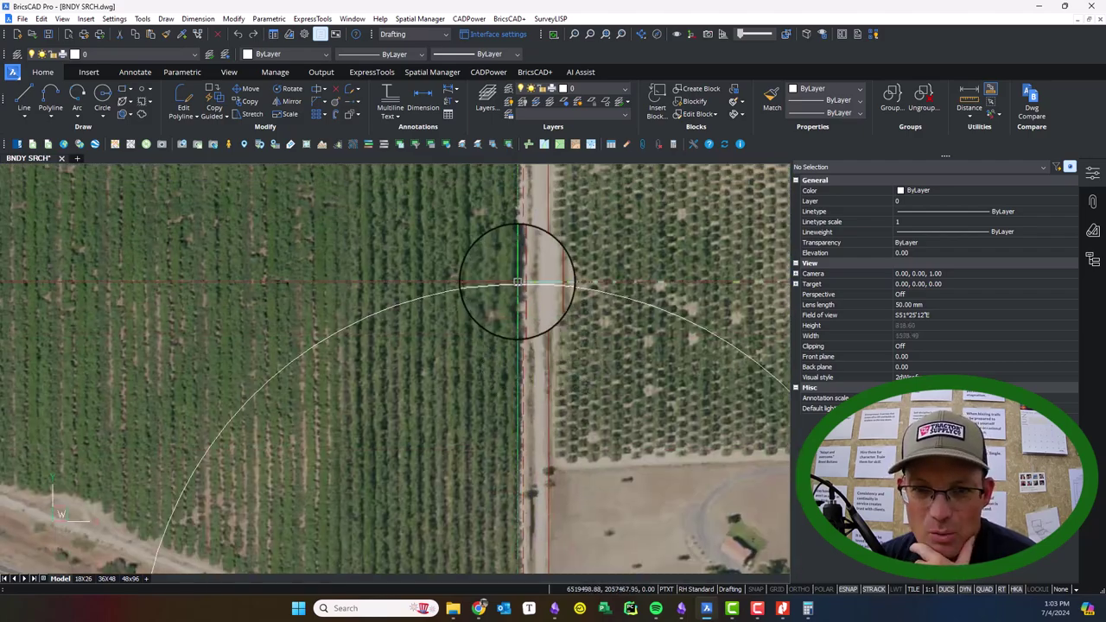
{"action": "scroll", "coordinate": [517, 281], "scroll_direction": "up", "scroll_amount": 2}
{"action": "scroll", "coordinate": [498, 241], "scroll_direction": "down", "scroll_amount": 5}
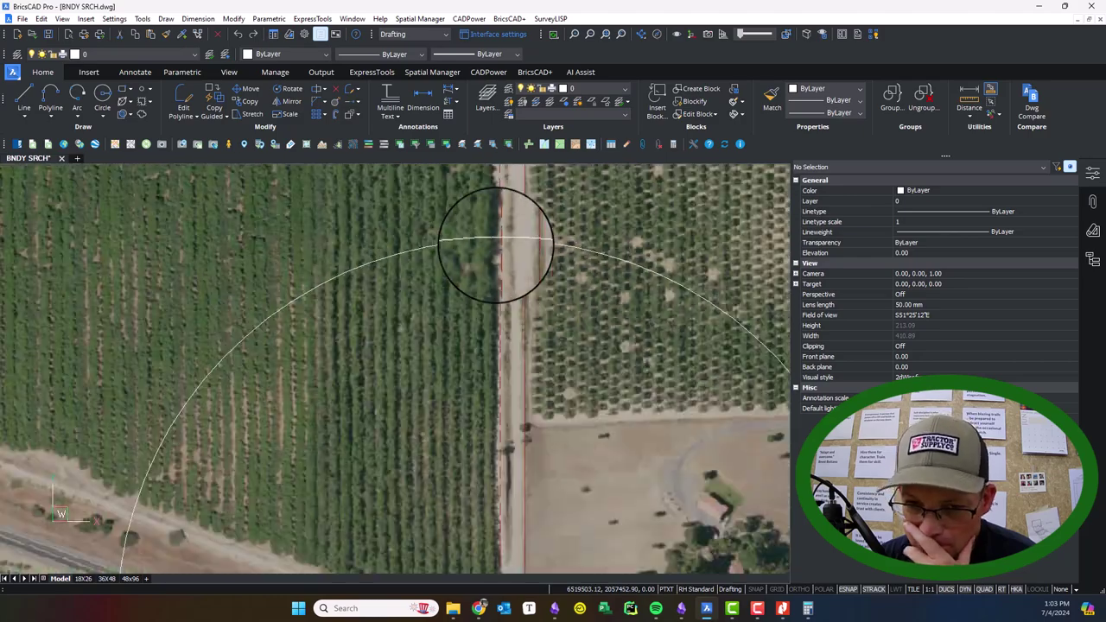
{"action": "scroll", "coordinate": [496, 341], "scroll_direction": "up", "scroll_amount": 2}
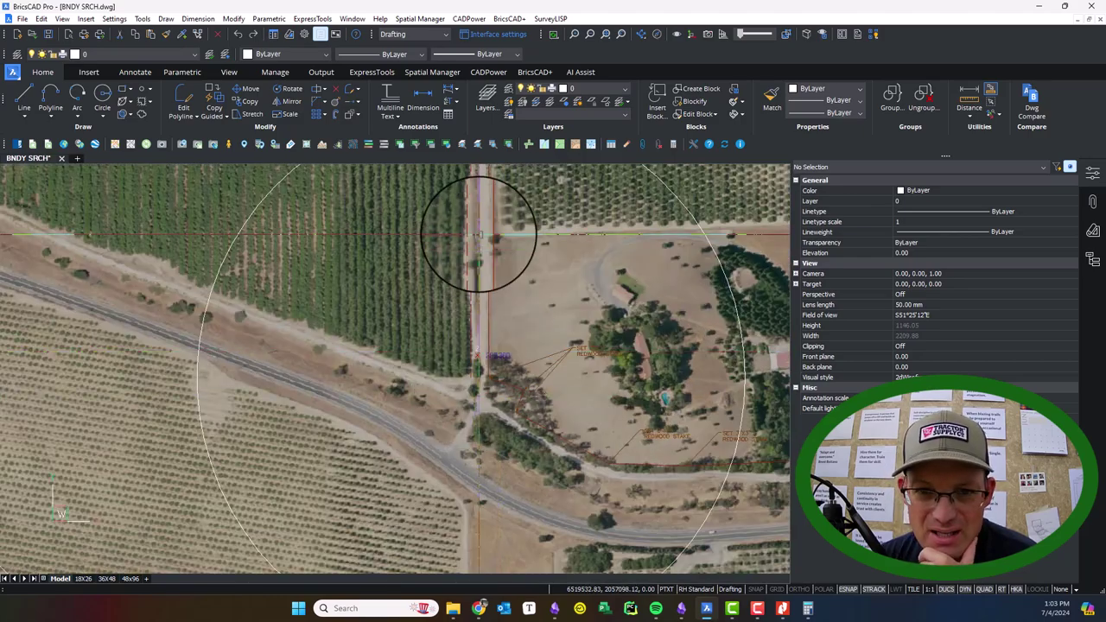
{"action": "middle_click_drag", "start_coordinate": [469, 222], "coordinate": [462, 383]}
{"action": "scroll", "coordinate": [593, 272], "scroll_direction": "down", "scroll_amount": 2}
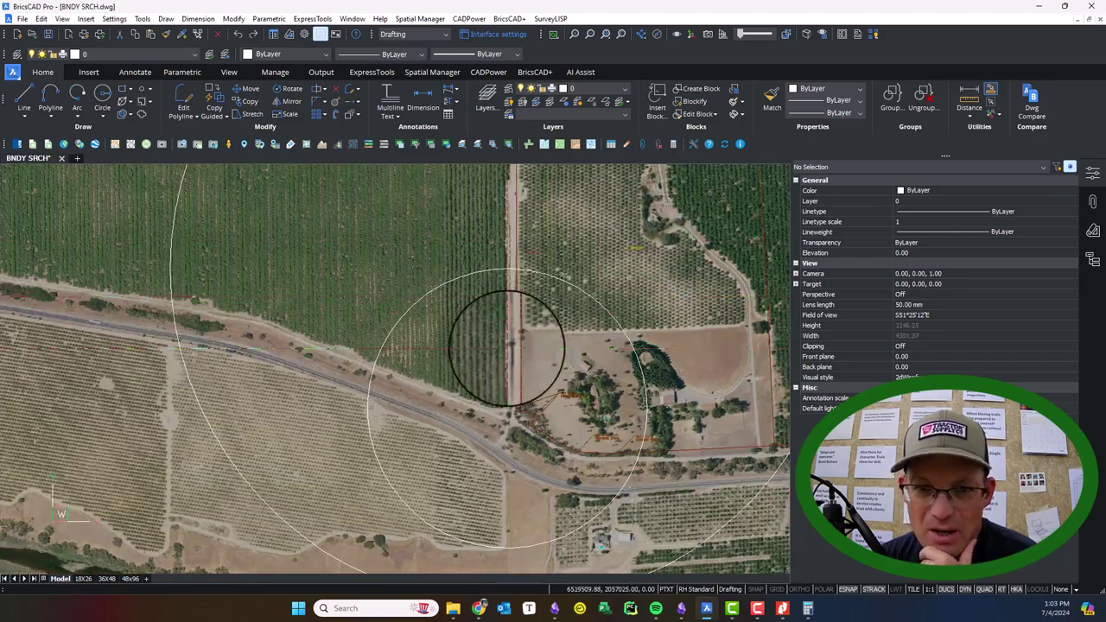
- Compare both circles' crossings on the road line with the area near point 2 and the north corner
{"action": "scroll", "coordinate": [506, 348], "scroll_direction": "up", "scroll_amount": 2}
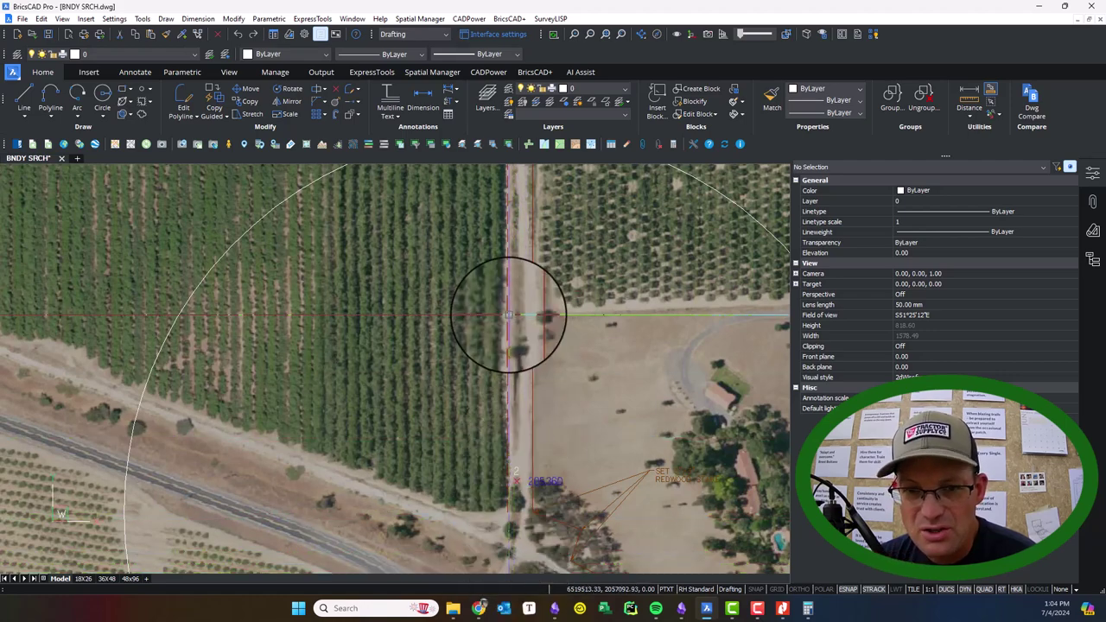
{"action": "scroll", "coordinate": [523, 445], "scroll_direction": "down", "scroll_amount": 5}
{"action": "middle_click_drag", "start_coordinate": [516, 266], "coordinate": [529, 376]}
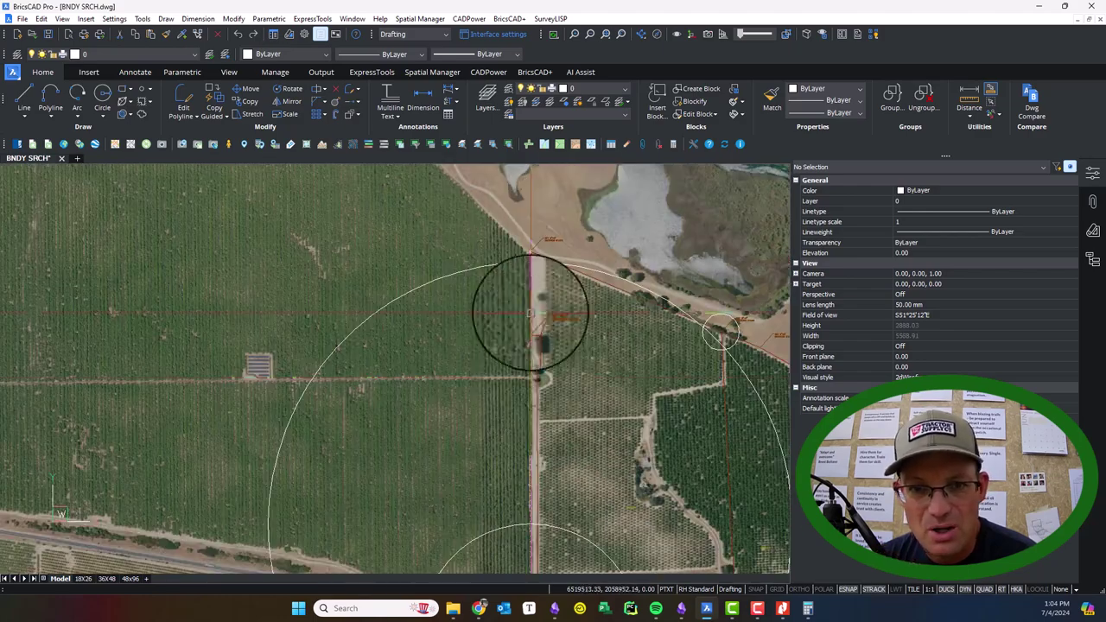
{"action": "scroll", "coordinate": [535, 380], "scroll_direction": "up", "scroll_amount": 5}
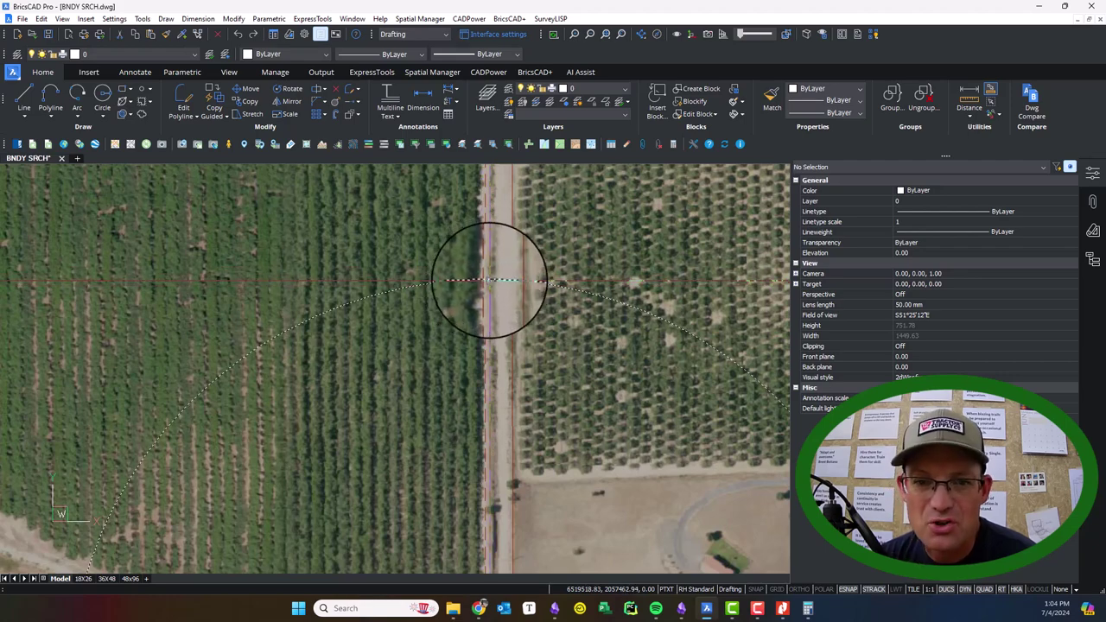
{"action": "scroll", "coordinate": [492, 294], "scroll_direction": "down", "scroll_amount": 4}
{"action": "scroll", "coordinate": [472, 349], "scroll_direction": "up", "scroll_amount": 3}
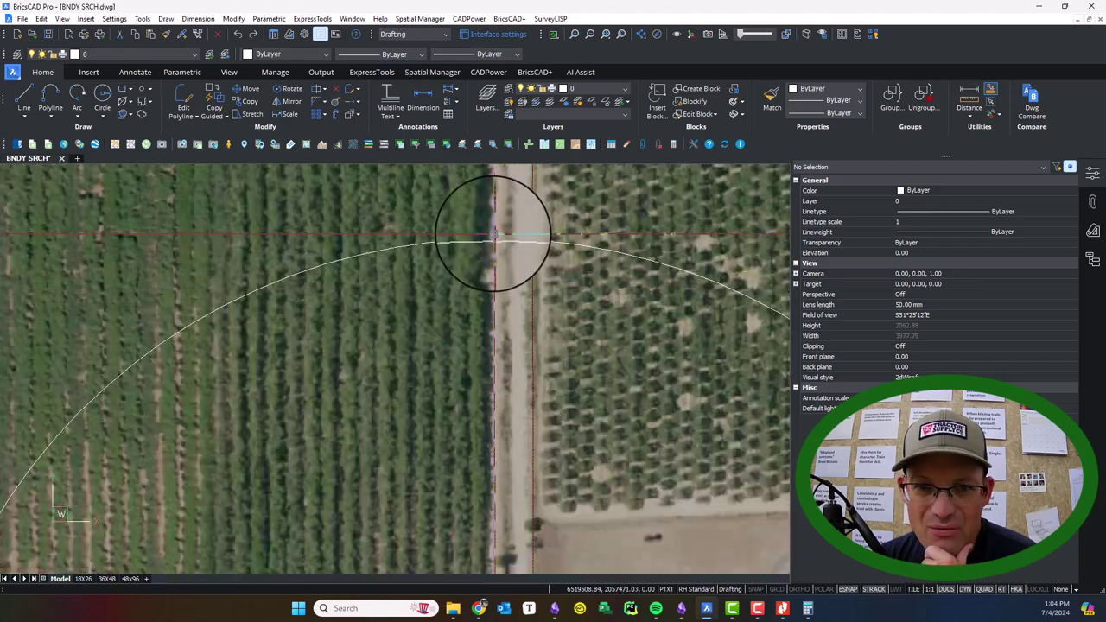
{"action": "scroll", "coordinate": [493, 235], "scroll_direction": "down", "scroll_amount": 5}
{"action": "scroll", "coordinate": [531, 383], "scroll_direction": "up", "scroll_amount": 5}
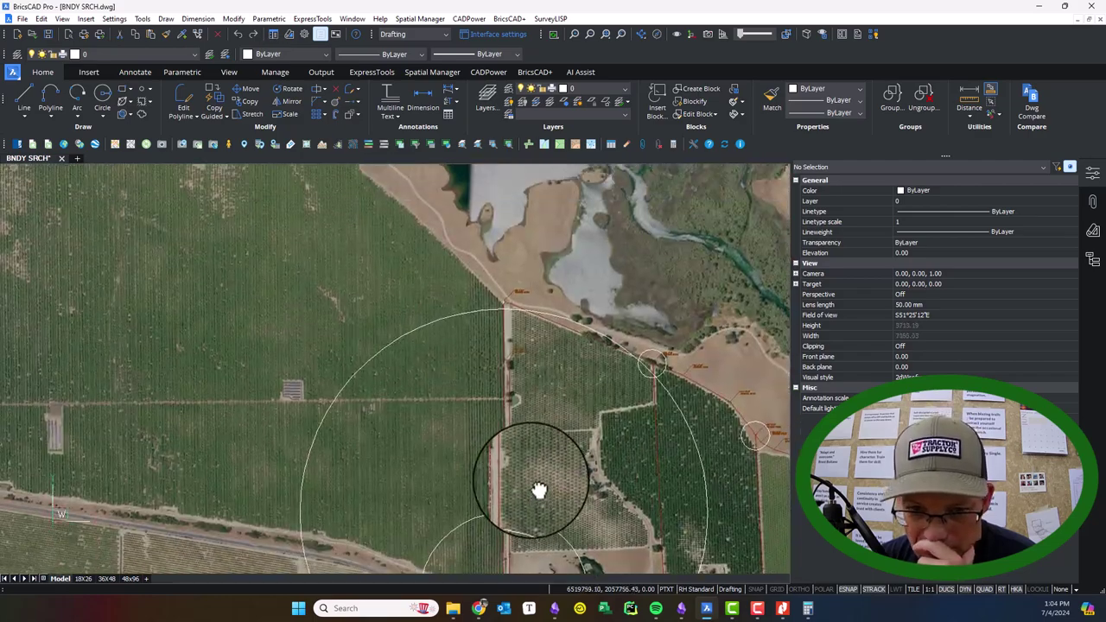
- Examine the boundary's north corner, recheck the witness corner distances in CS0846.pdf, and return to the drawing at point 506
{"action": "scroll", "coordinate": [501, 294], "scroll_direction": "down", "scroll_amount": 2}
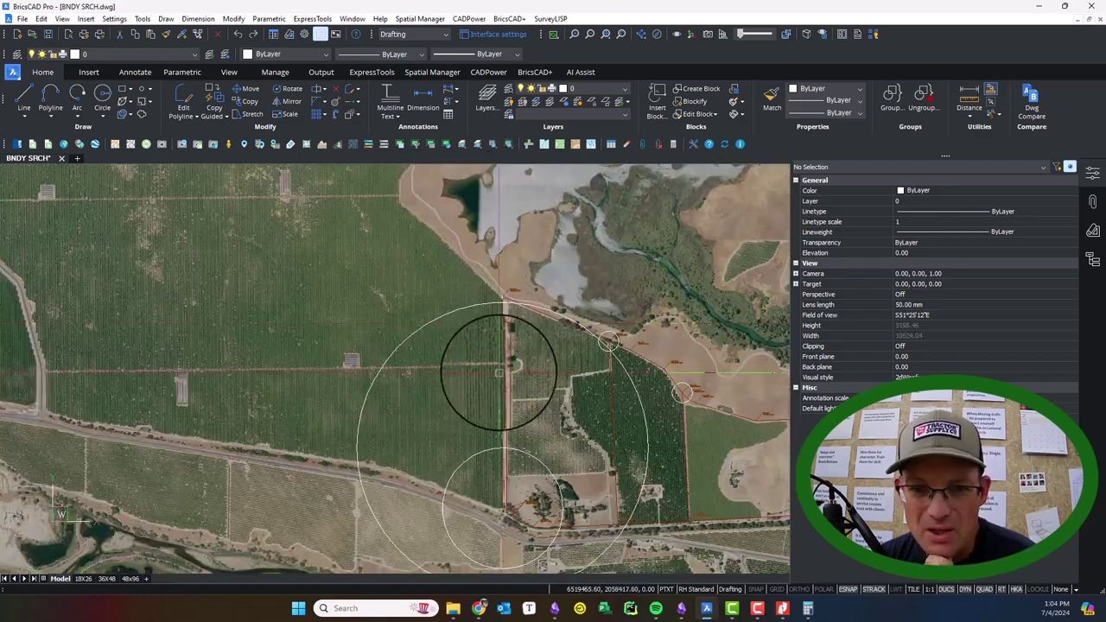
{"action": "middle_click_drag", "start_coordinate": [499, 372], "coordinate": [496, 390]}
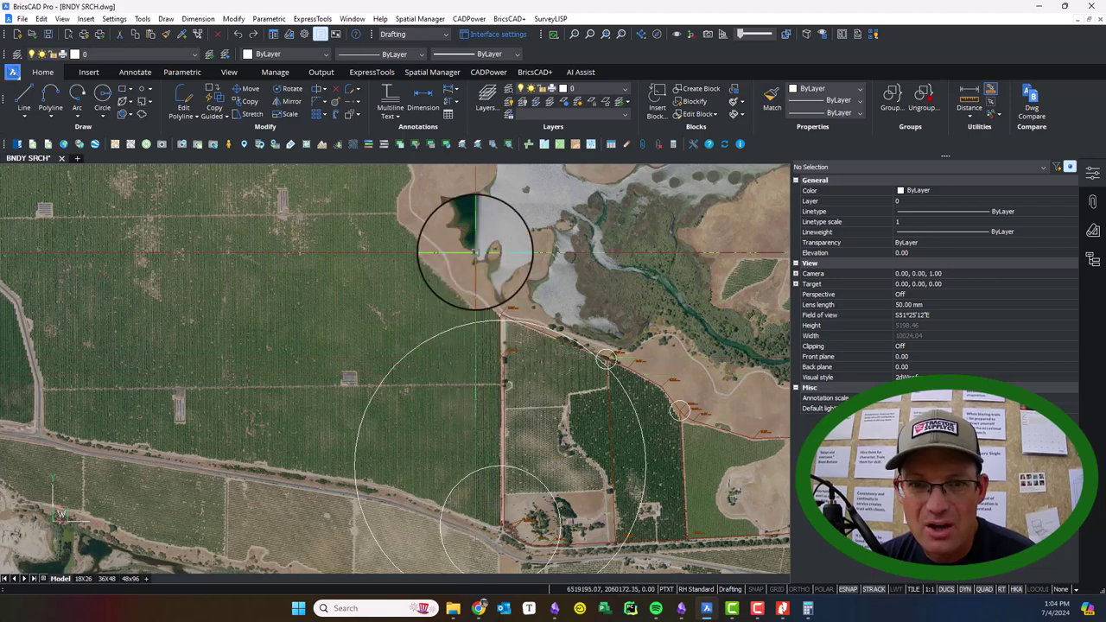
{"action": "scroll", "coordinate": [496, 319], "scroll_direction": "up", "scroll_amount": 3}
{"action": "middle_click_drag", "start_coordinate": [513, 284], "coordinate": [515, 303]}
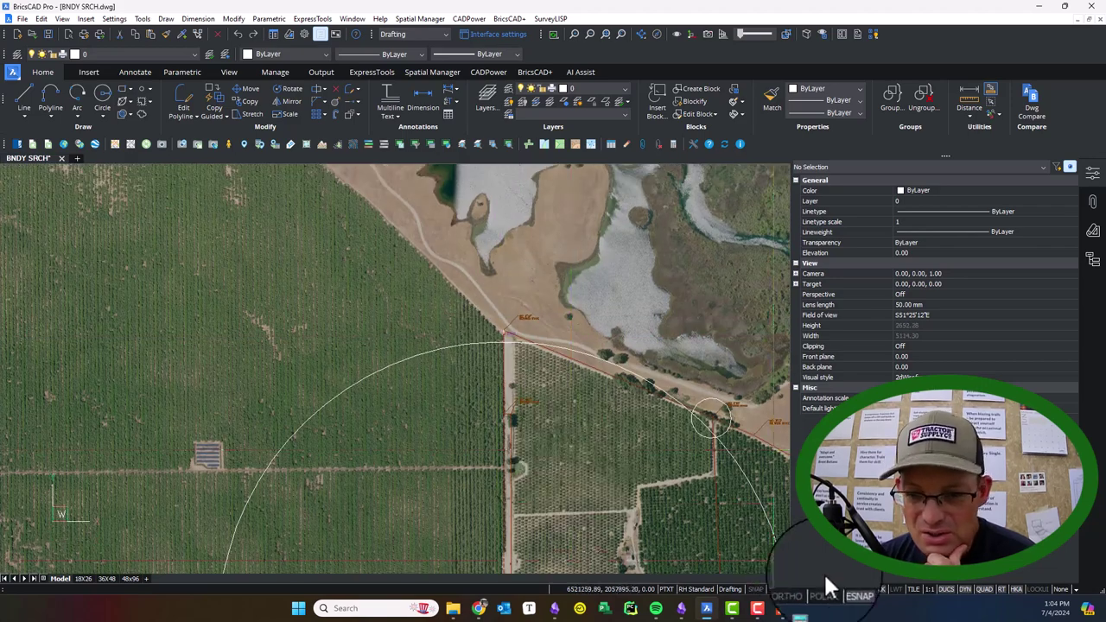
{"action": "left_click", "coordinate": [782, 609]}
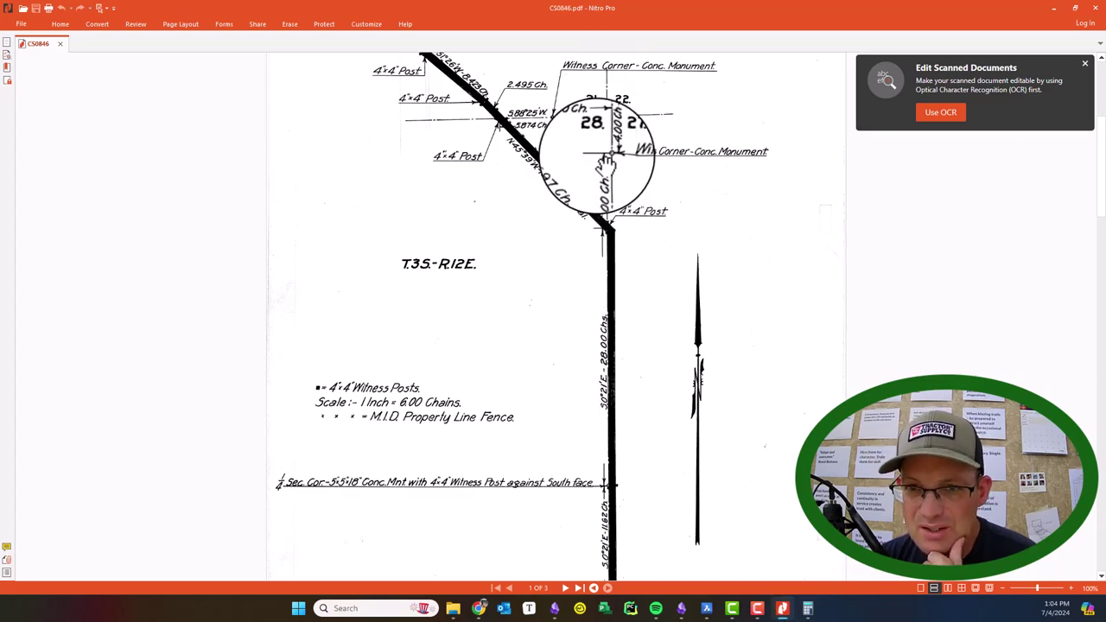
{"action": "left_click", "coordinate": [1054, 16]}
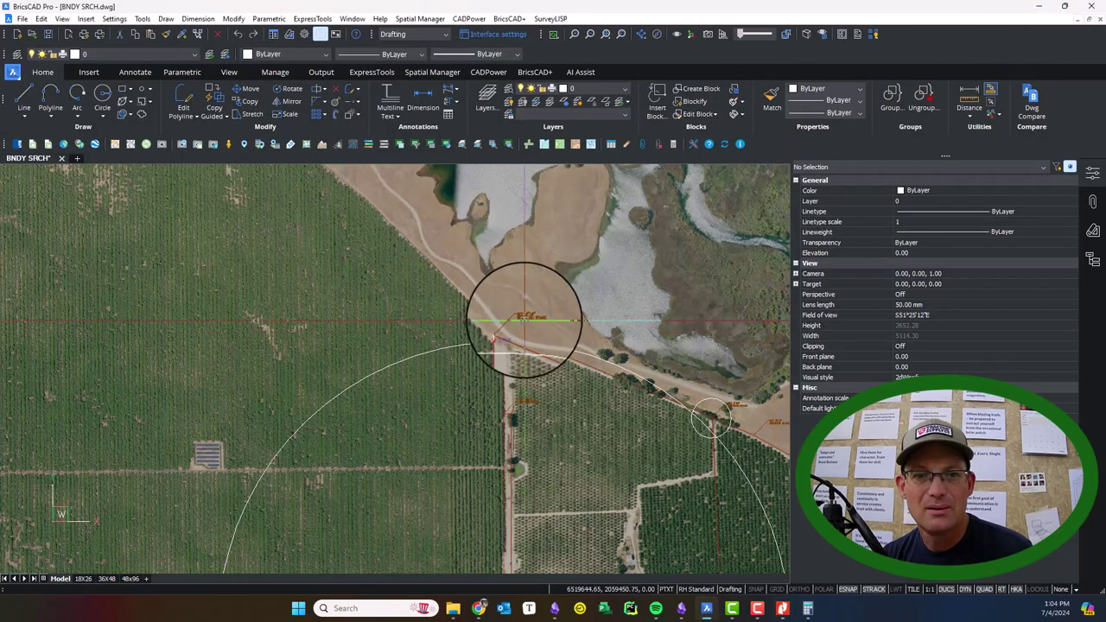
{"action": "scroll", "coordinate": [518, 331], "scroll_direction": "up", "scroll_amount": 4}
{"action": "scroll", "coordinate": [508, 333], "scroll_direction": "up", "scroll_amount": 2}
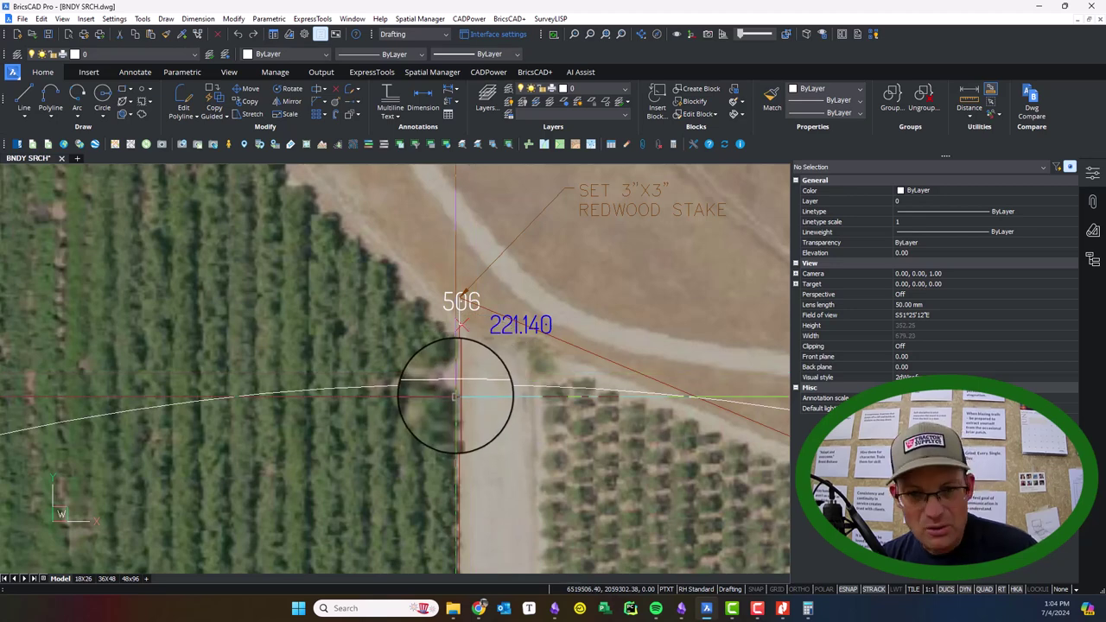
- Draw a circle centred where the larger circle's arc crosses the boundary line south of point 506, and scale it by 66
{"action": "left_click", "coordinate": [459, 382]}
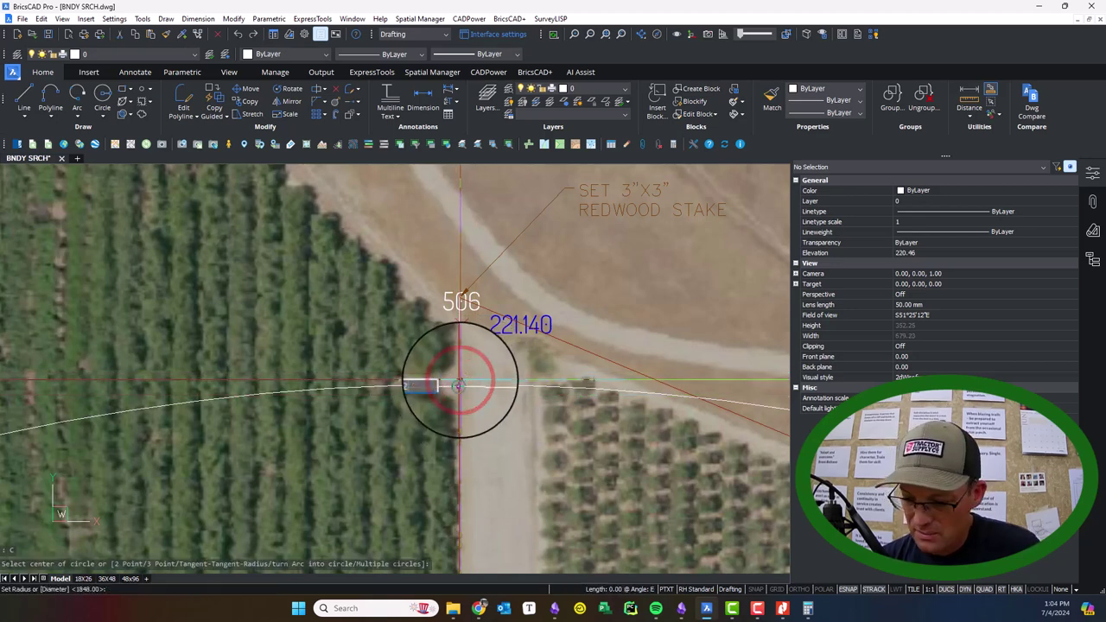
{"action": "key", "text": "Return"}
{"action": "type", "text": "sc"}
{"action": "key", "text": "Return"}
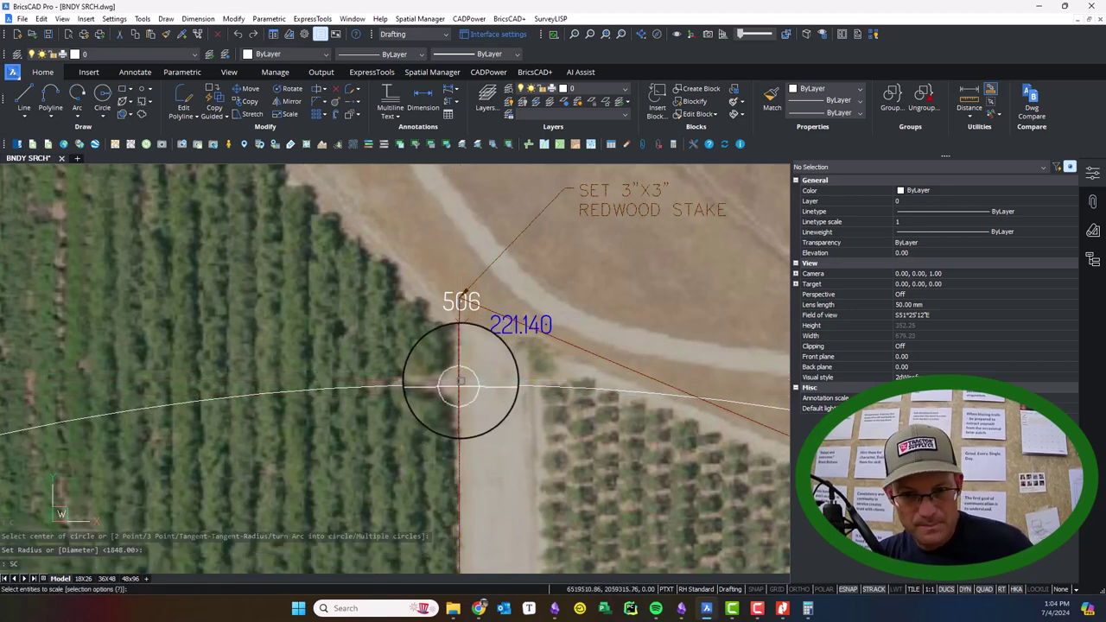
{"action": "left_click", "coordinate": [463, 382]}
{"action": "key", "text": "Return"}
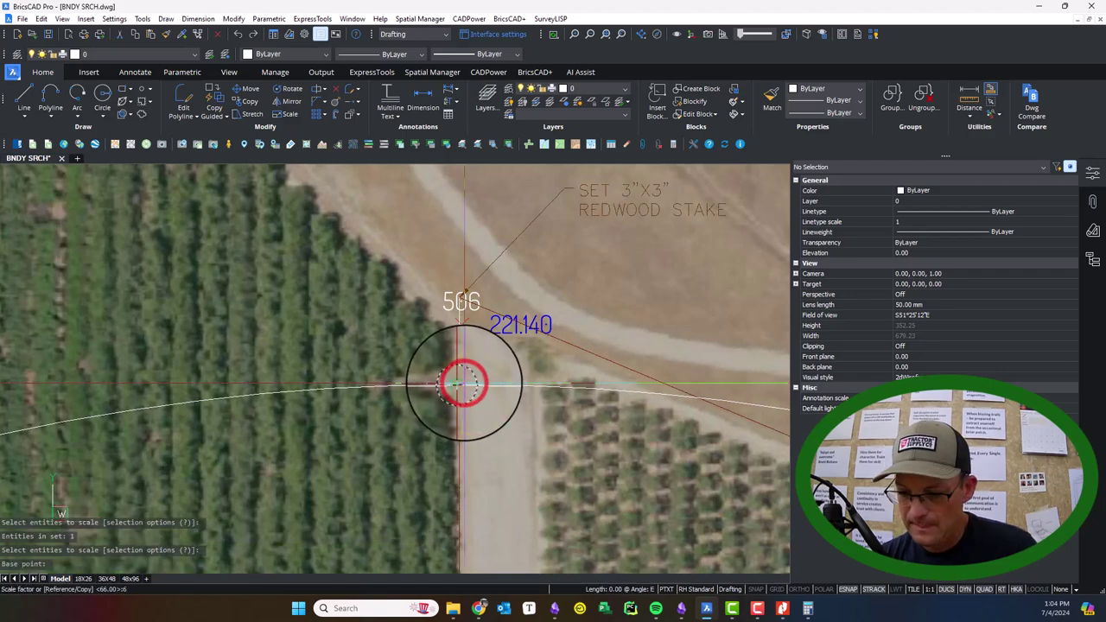
{"action": "scroll", "coordinate": [464, 388], "scroll_direction": "down", "scroll_amount": 5}
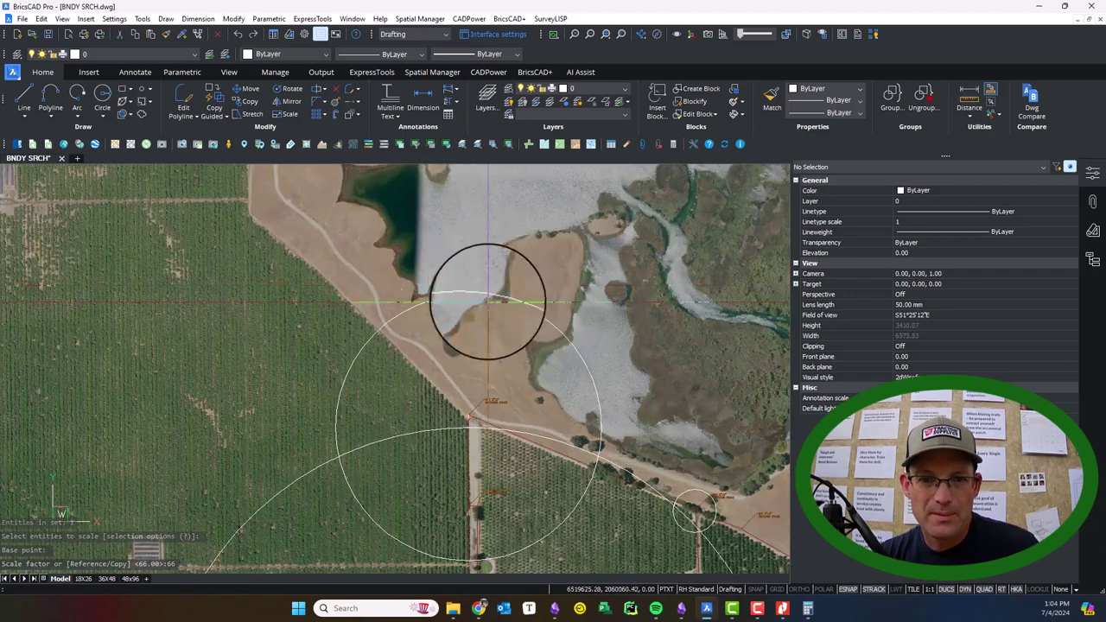
- Compare the scaled circle's reach north into the reservoir with the boundary's north corner and point 506
{"action": "scroll", "coordinate": [480, 294], "scroll_direction": "down", "scroll_amount": 3}
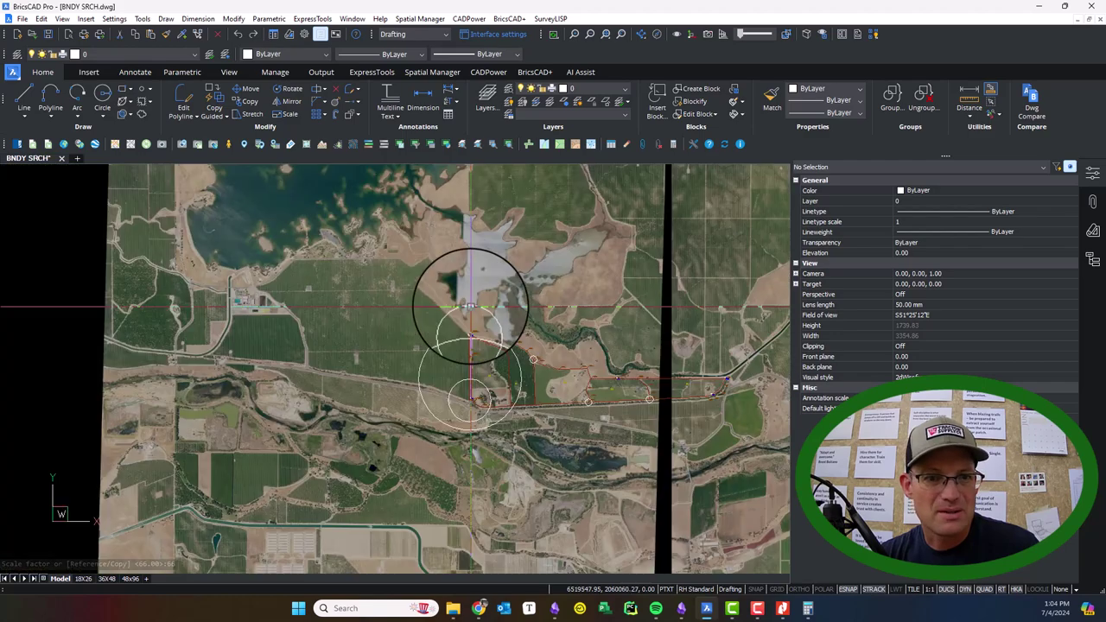
{"action": "scroll", "coordinate": [471, 304], "scroll_direction": "up", "scroll_amount": 1}
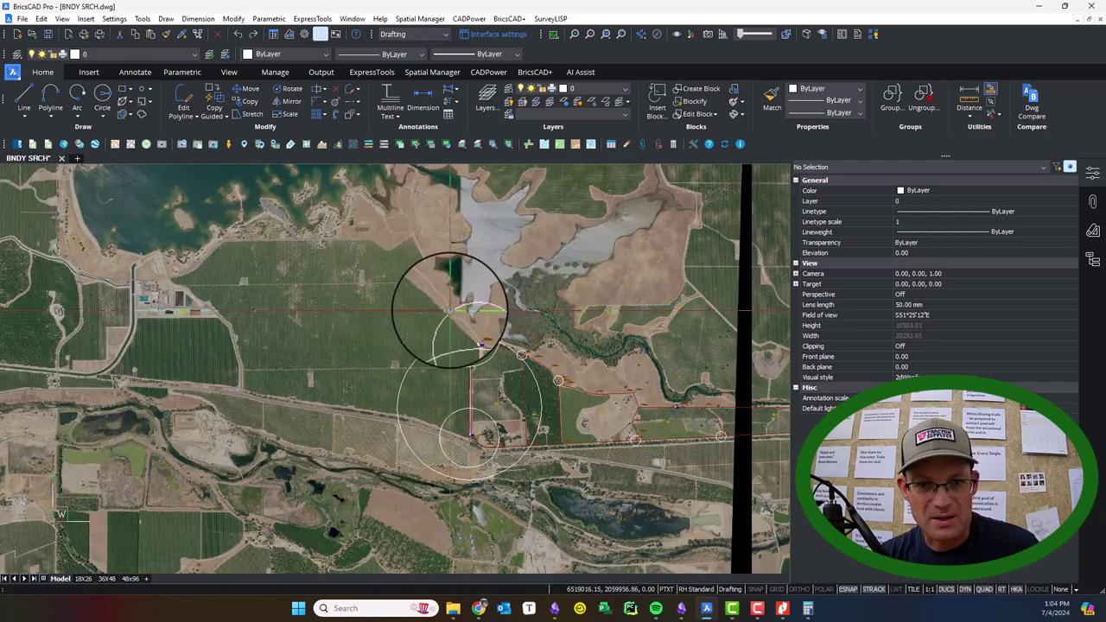
{"action": "scroll", "coordinate": [530, 306], "scroll_direction": "up", "scroll_amount": 5}
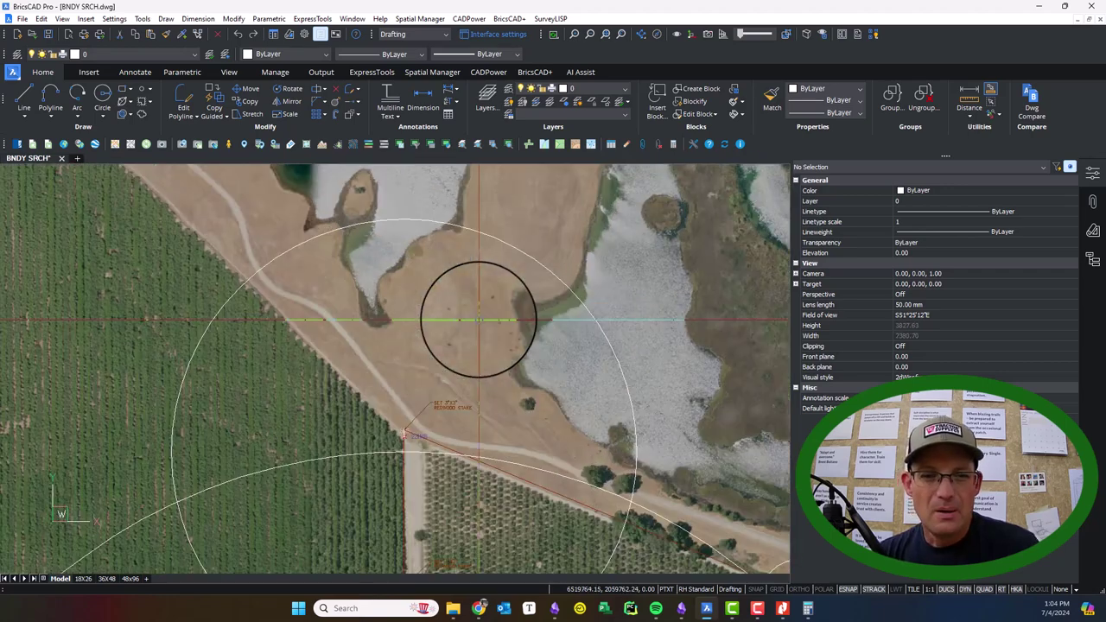
{"action": "scroll", "coordinate": [406, 429], "scroll_direction": "up", "scroll_amount": 6}
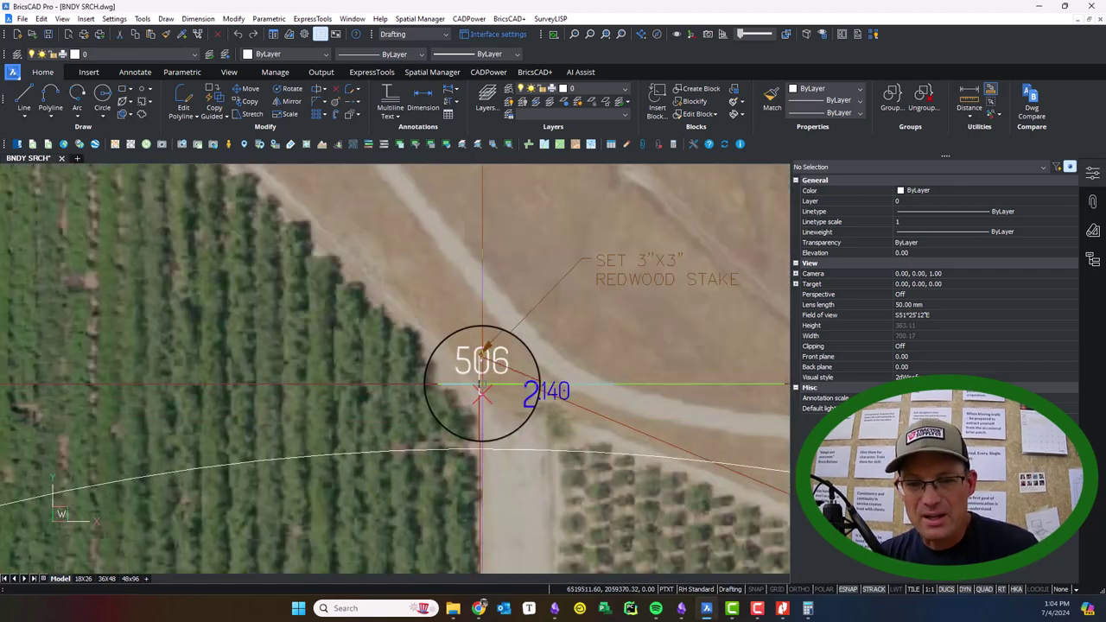
{"action": "scroll", "coordinate": [513, 276], "scroll_direction": "down", "scroll_amount": 6}
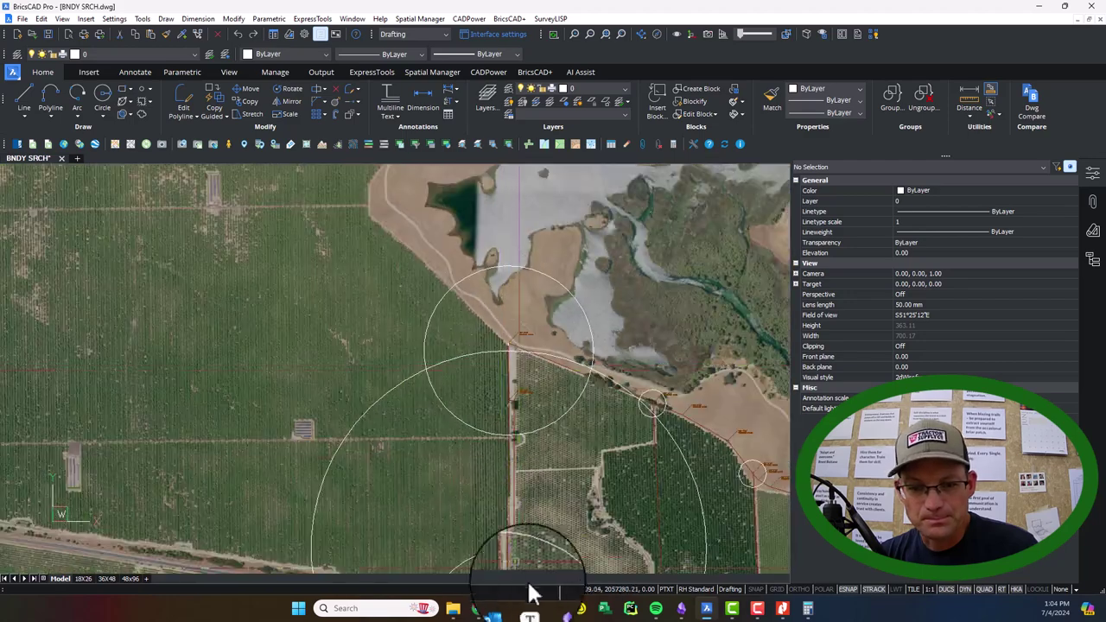
- Open CS1610.pdf from the Filed Survey Maps folder and find the witness corner of sections 21, 22 and 27
{"action": "mouse_move", "coordinate": [449, 605]}
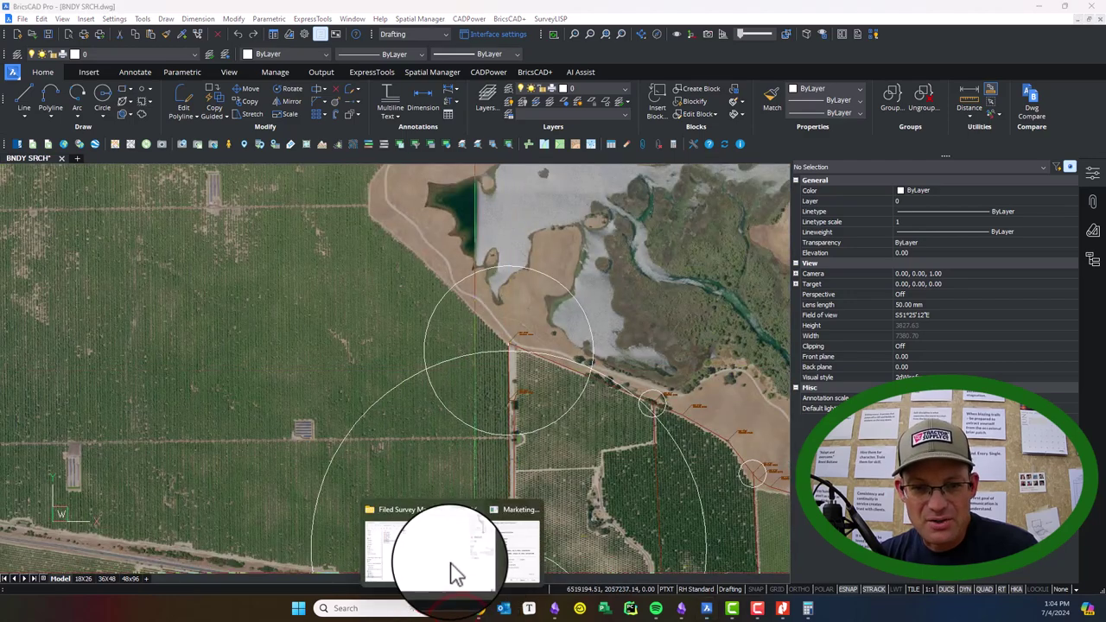
{"action": "left_click", "coordinate": [445, 580]}
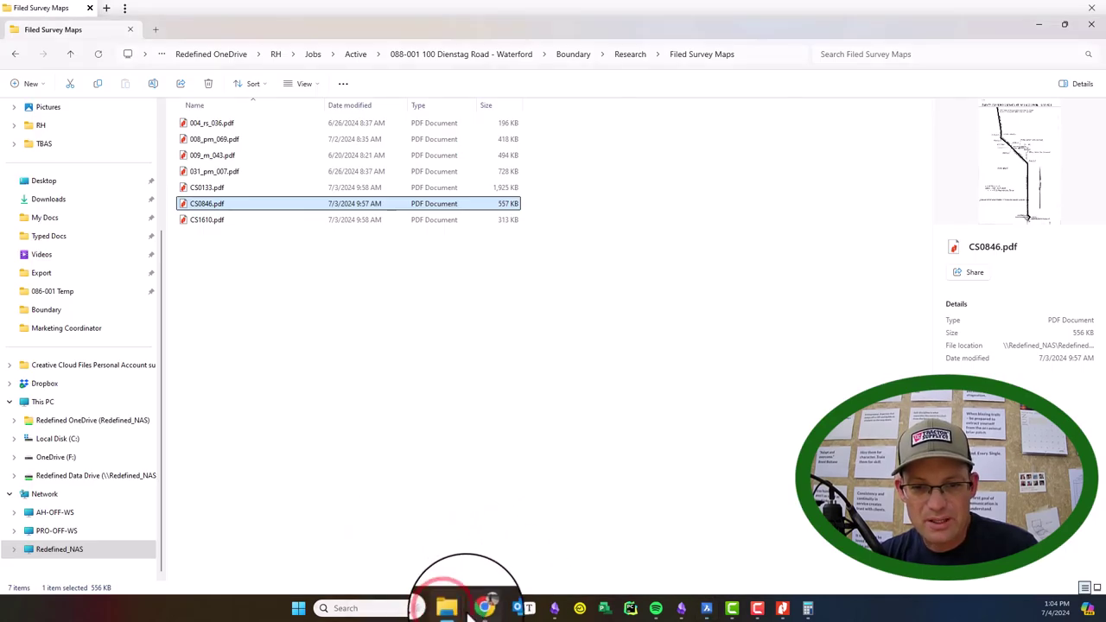
{"action": "mouse_move", "coordinate": [481, 596]}
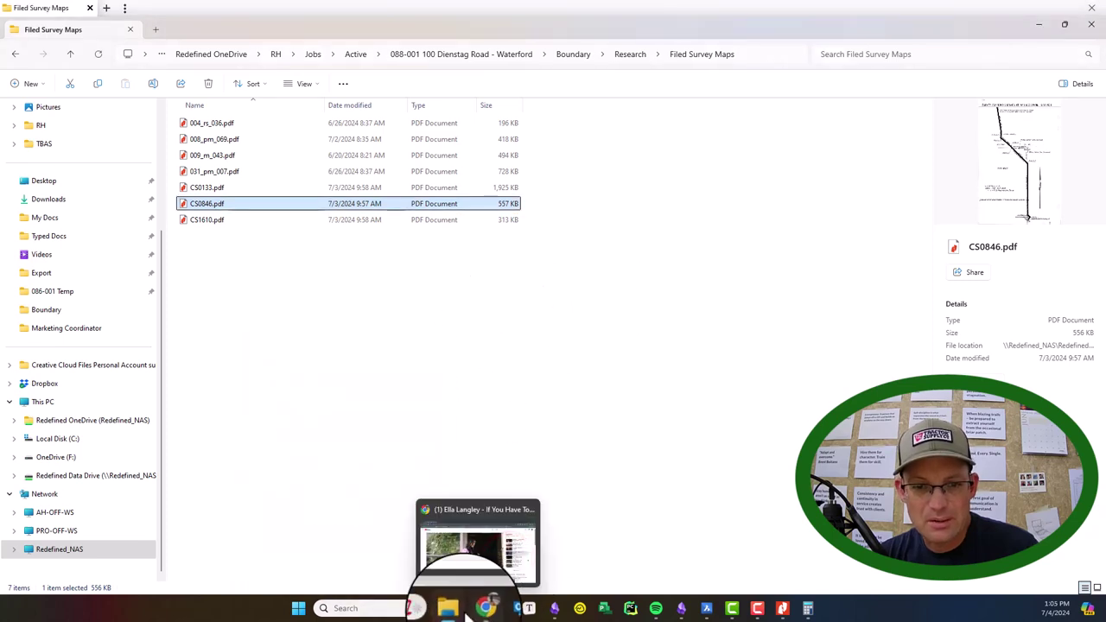
{"action": "left_click", "coordinate": [231, 220]}
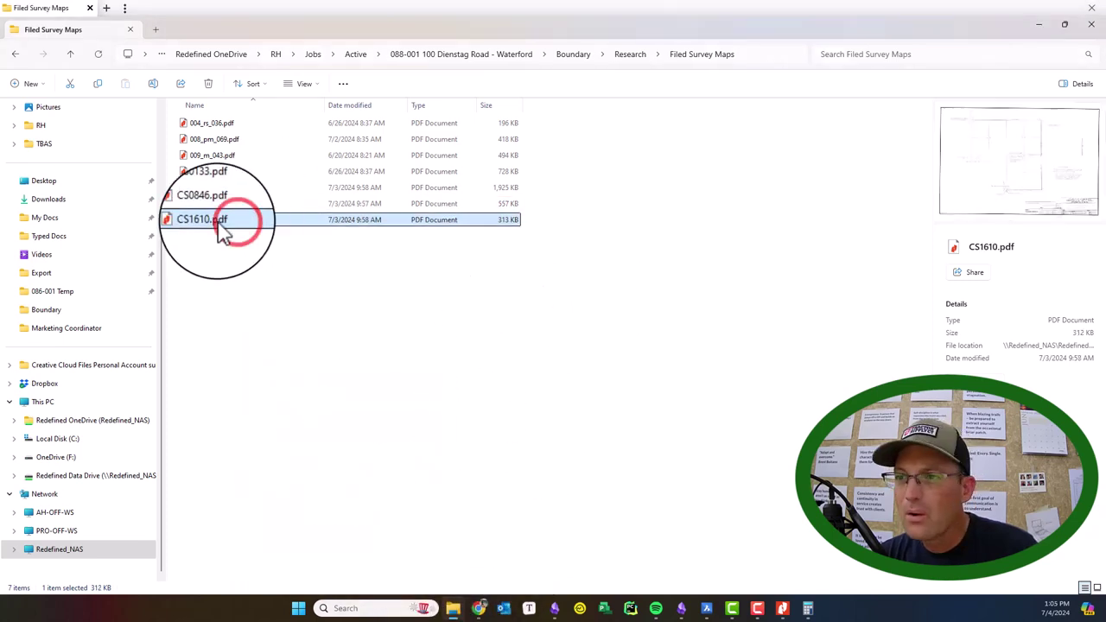
{"action": "double_click", "coordinate": [221, 227]}
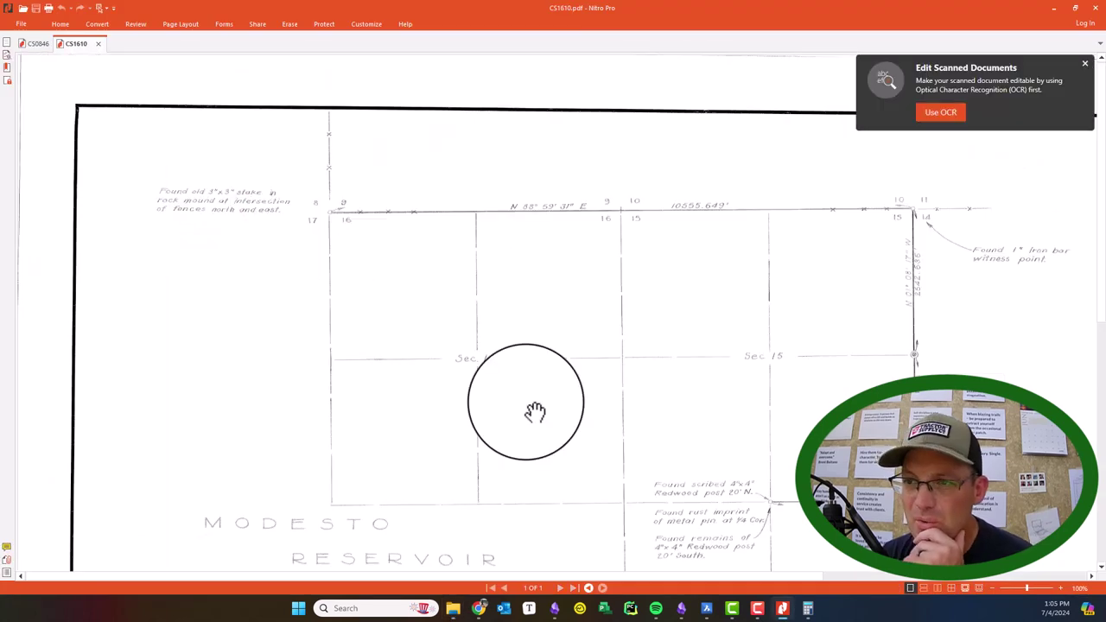
{"action": "scroll", "coordinate": [715, 298], "scroll_direction": "down", "scroll_amount": 3}
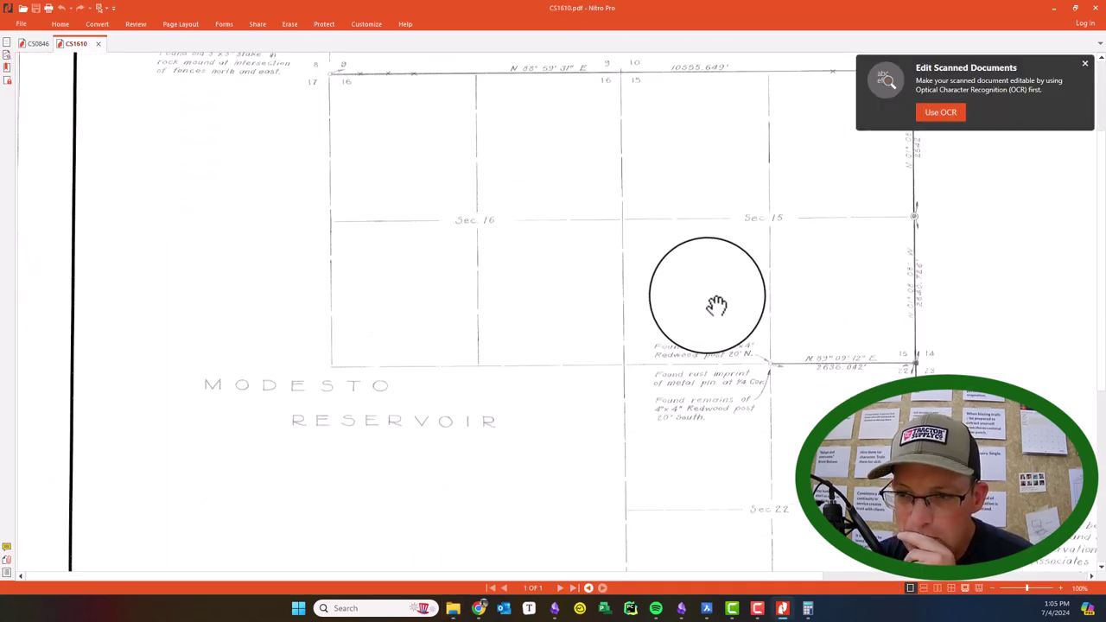
{"action": "scroll", "coordinate": [716, 304], "scroll_direction": "down", "scroll_amount": 3}
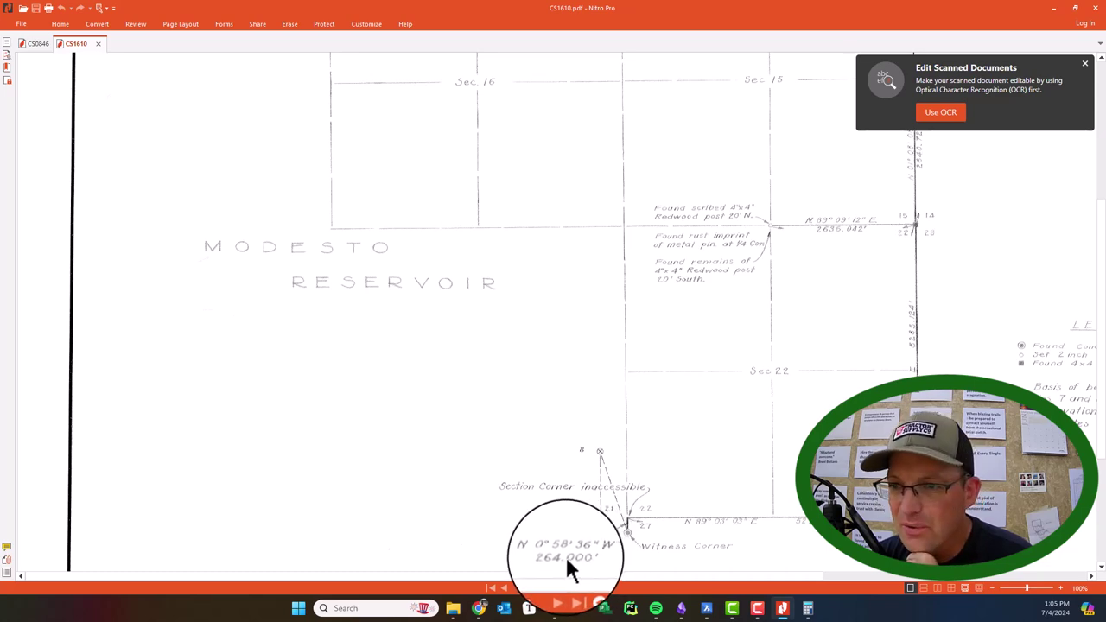
- Compare the witness corner monuments and chain distances in CS0846.pdf with the section corner in CS1610.pdf
{"action": "left_click_drag", "start_coordinate": [632, 11], "coordinate": [1104, 15]}
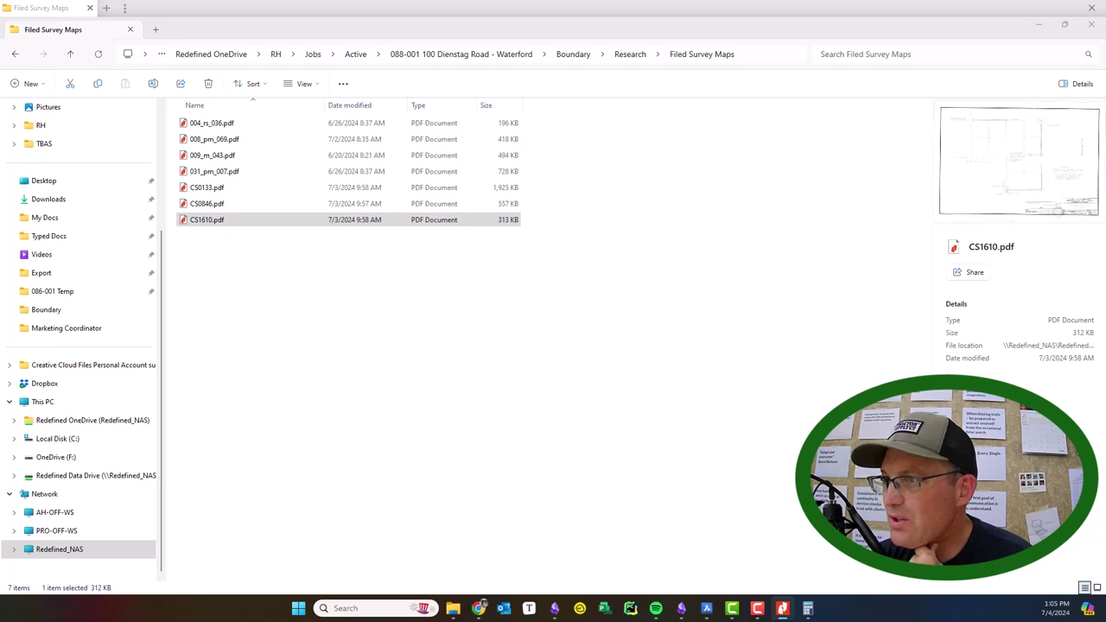
{"action": "left_click_drag", "start_coordinate": [1104, 15], "coordinate": [565, 3]}
{"action": "left_click", "coordinate": [33, 44]}
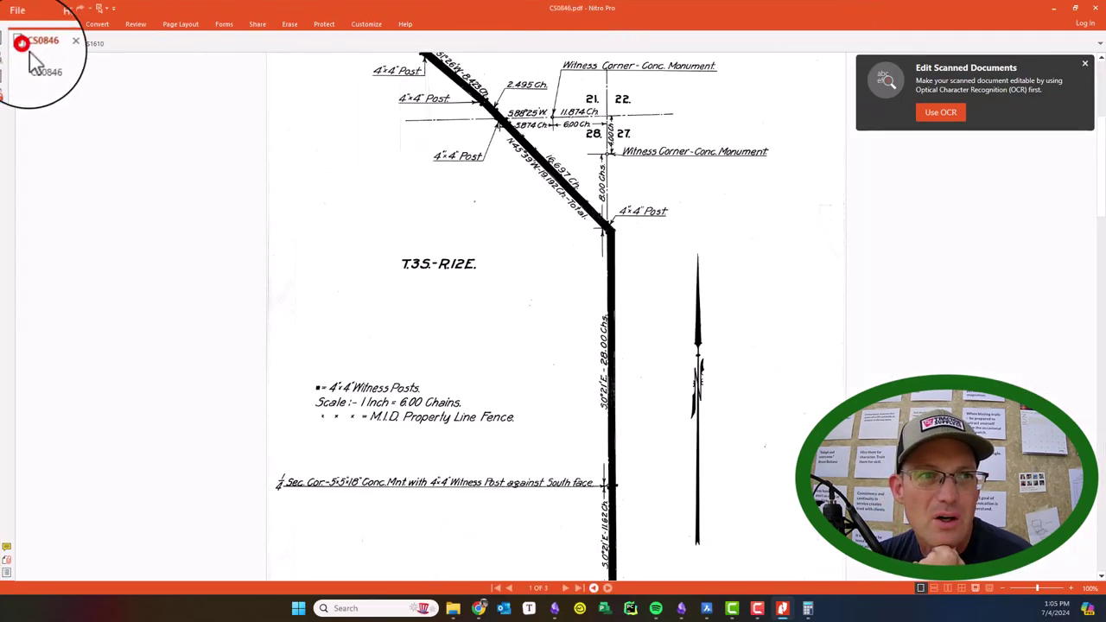
{"action": "scroll", "coordinate": [602, 192], "scroll_direction": "up", "scroll_amount": 2}
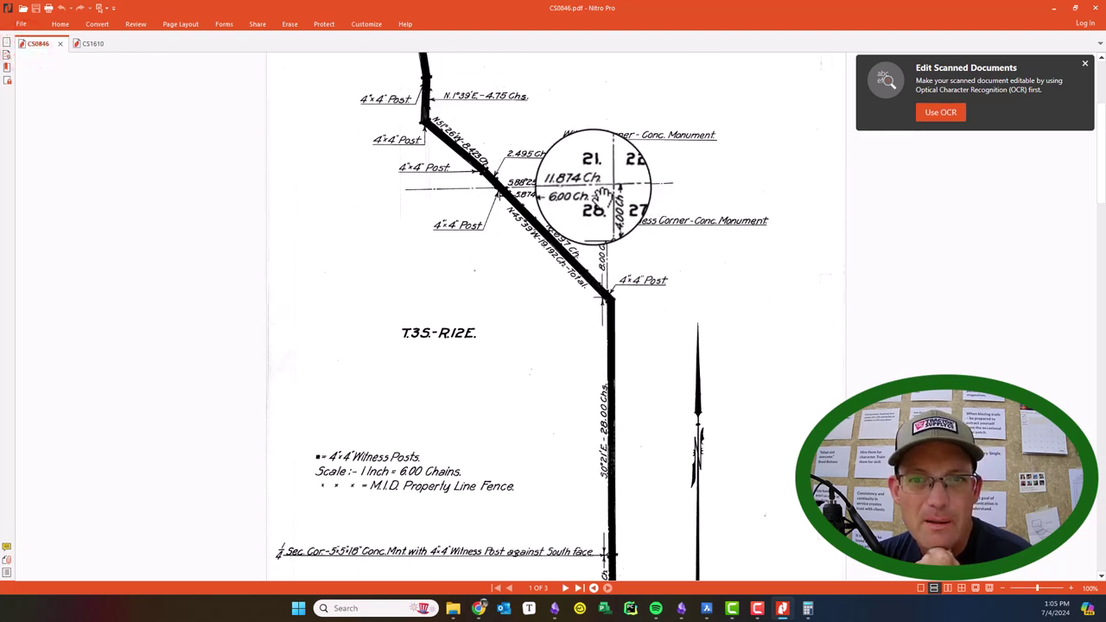
{"action": "left_click", "coordinate": [82, 43]}
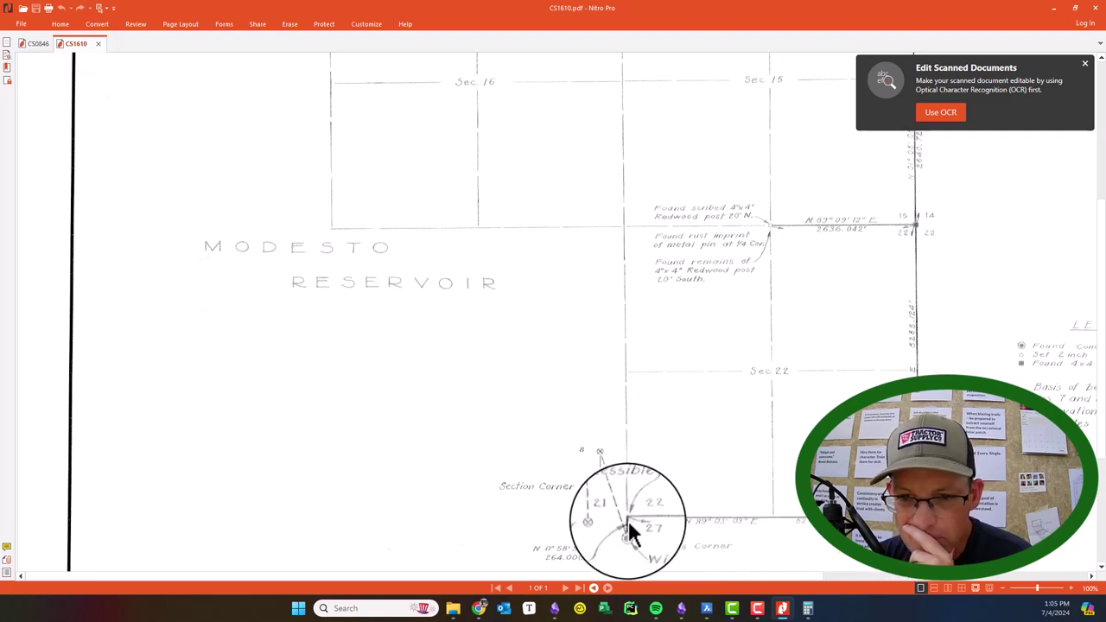
- Review the found monuments along sections 15, 16 and 22, the witness corner and the legend in CS1610.pdf
{"action": "scroll", "coordinate": [834, 415], "scroll_direction": "up", "scroll_amount": 4}
{"action": "scroll", "coordinate": [833, 415], "scroll_direction": "up", "scroll_amount": 3}
{"action": "scroll", "coordinate": [834, 415], "scroll_direction": "down", "scroll_amount": 4}
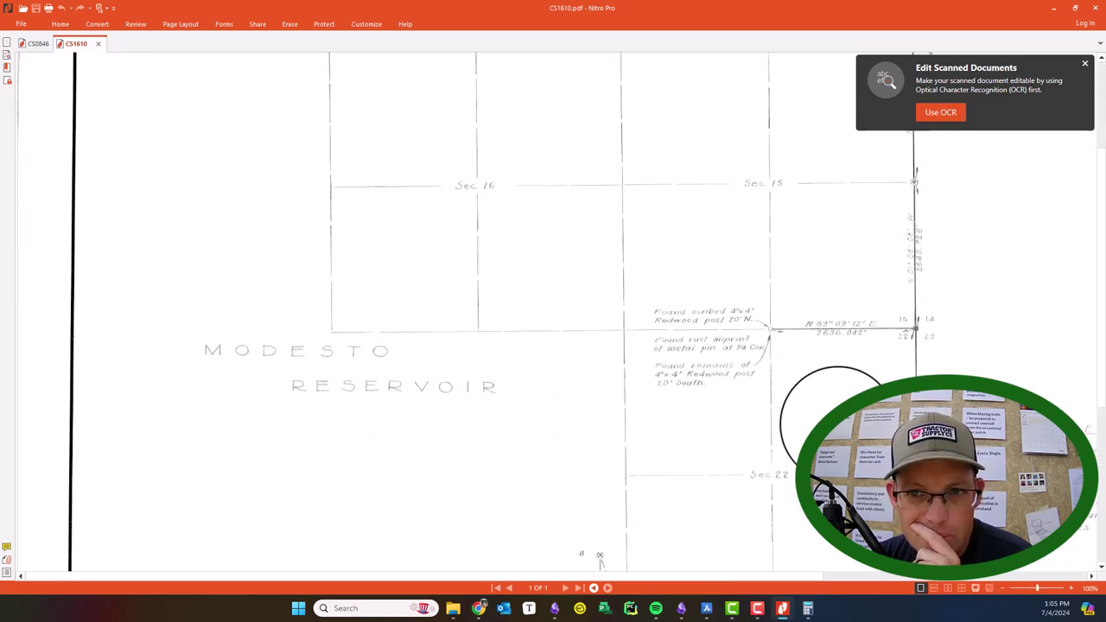
{"action": "scroll", "coordinate": [834, 414], "scroll_direction": "down", "scroll_amount": 3}
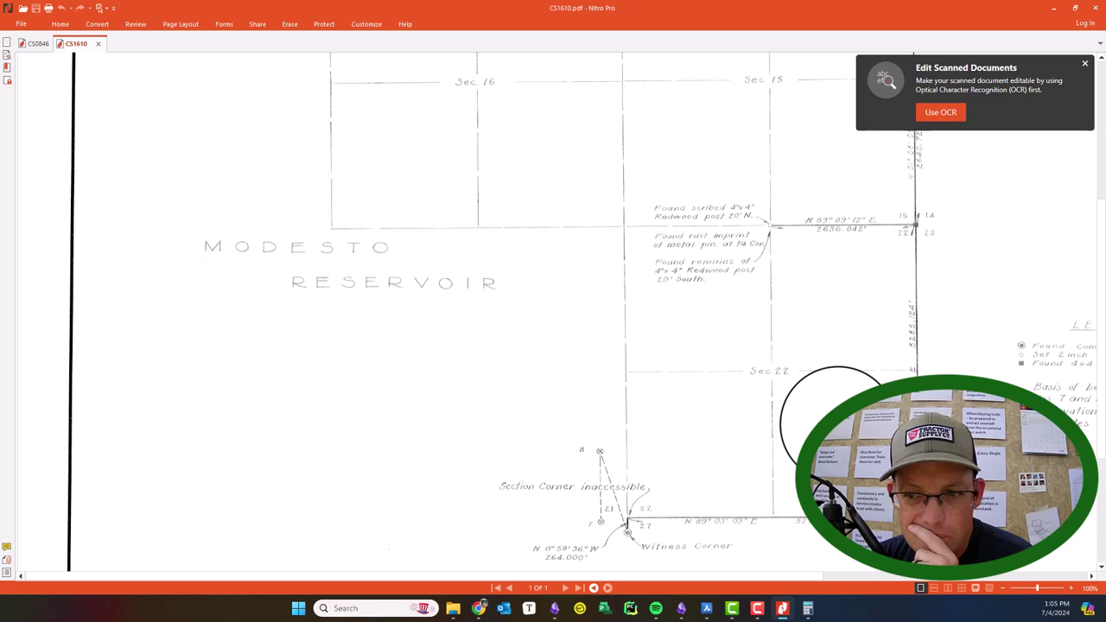
{"action": "scroll", "coordinate": [602, 529], "scroll_direction": "down", "scroll_amount": 3}
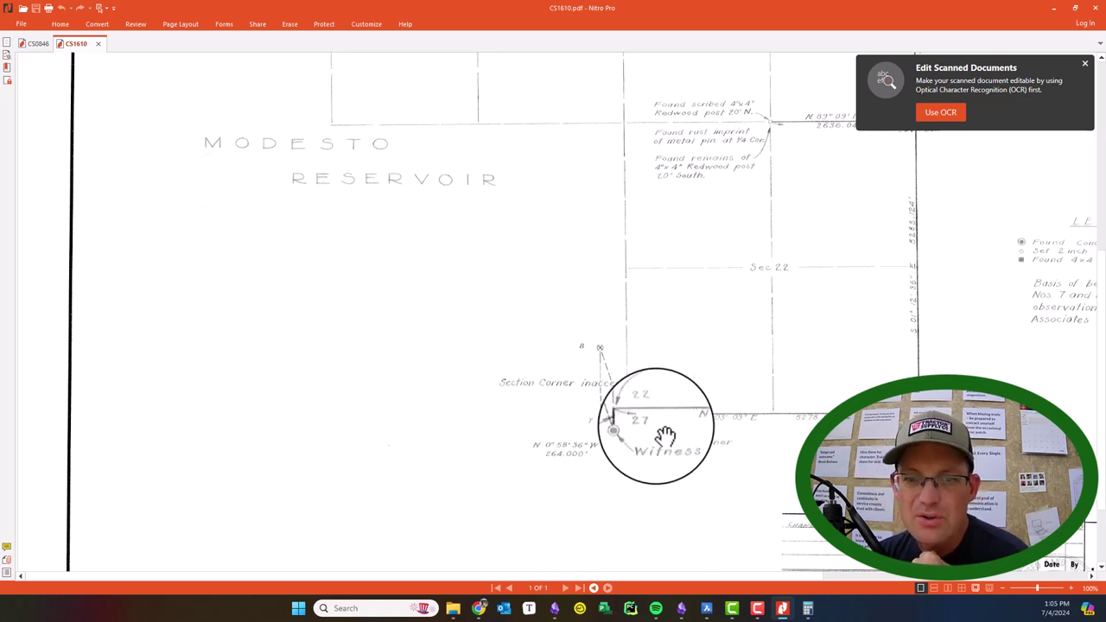
{"action": "left_click_drag", "start_coordinate": [819, 467], "coordinate": [720, 481]}
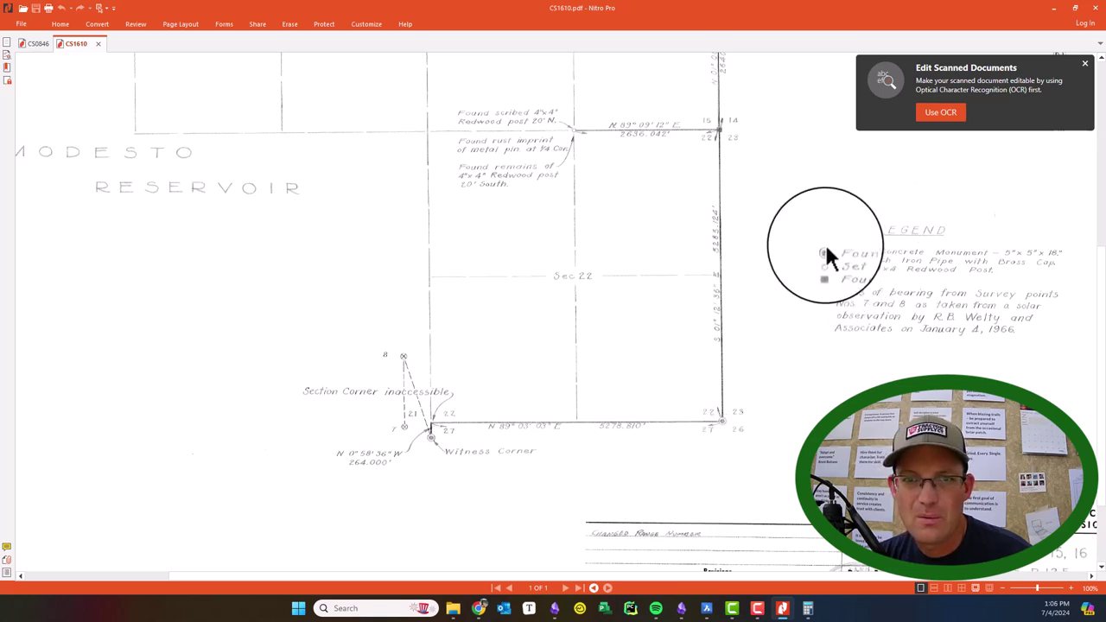
- Return to the drawing at point 506, and minimize the Filed Survey Maps folder window
{"action": "left_click", "coordinate": [1053, 11]}
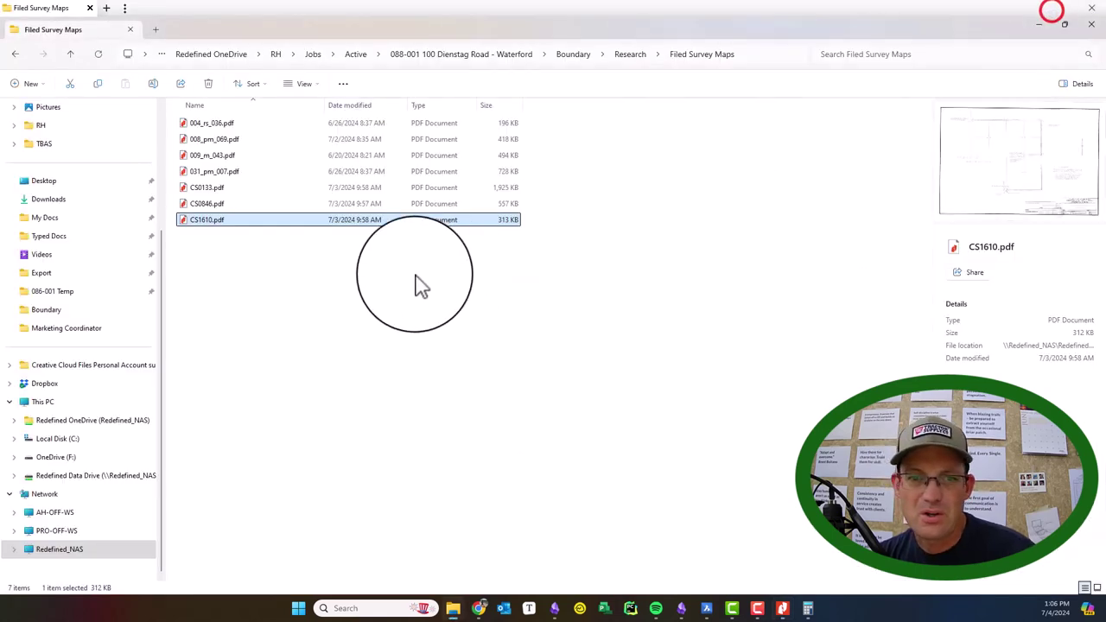
{"action": "left_click", "coordinate": [707, 608]}
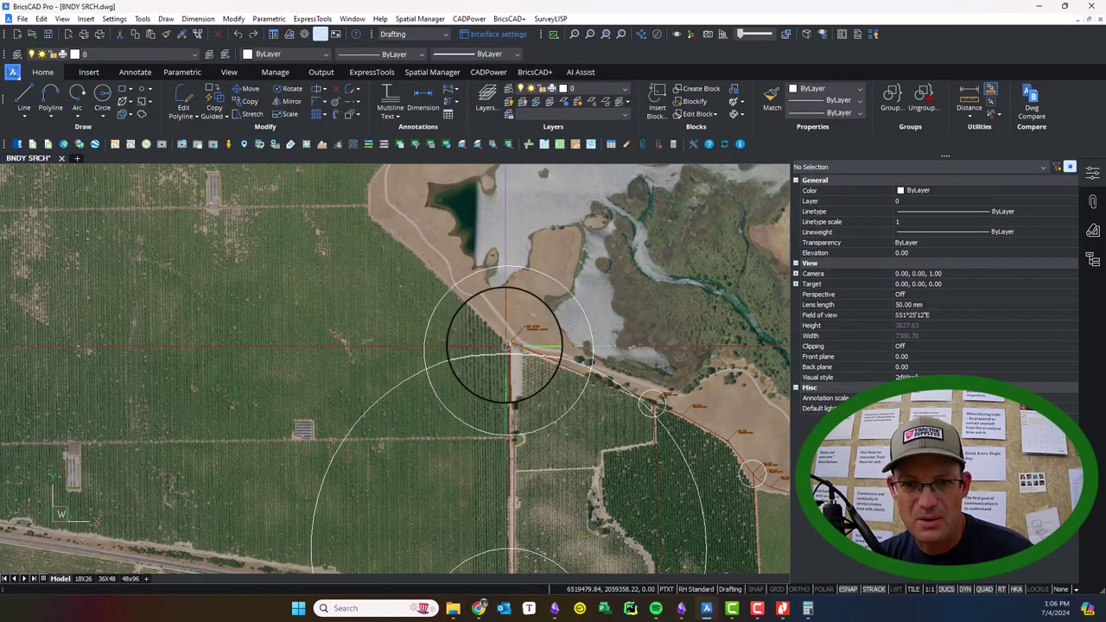
{"action": "scroll", "coordinate": [505, 344], "scroll_direction": "up", "scroll_amount": 8}
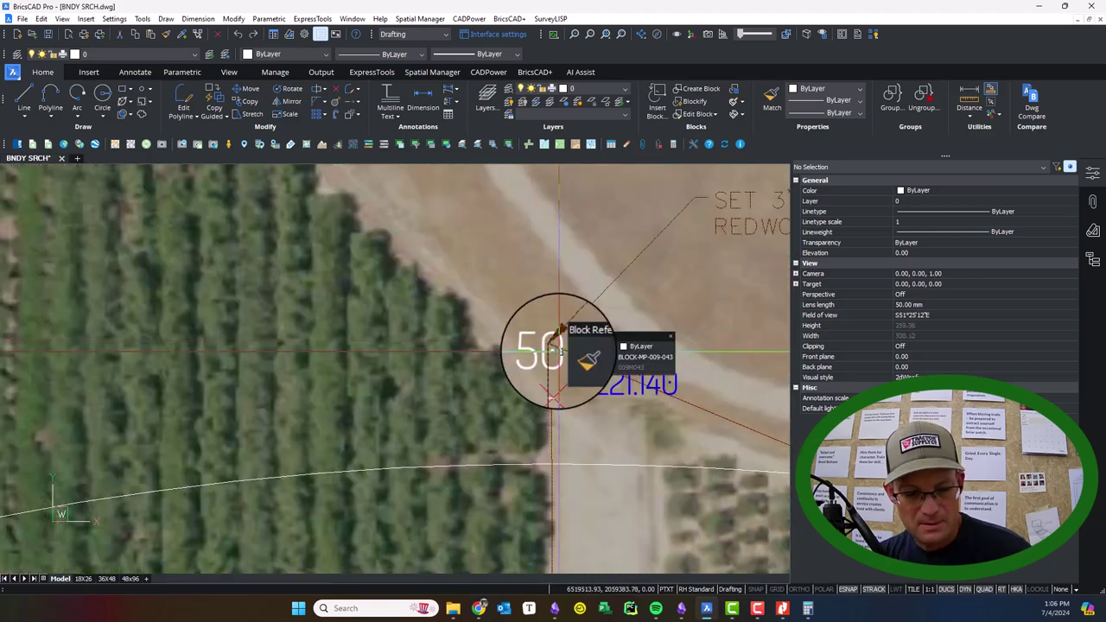
{"action": "key", "text": "alt+Tab"}
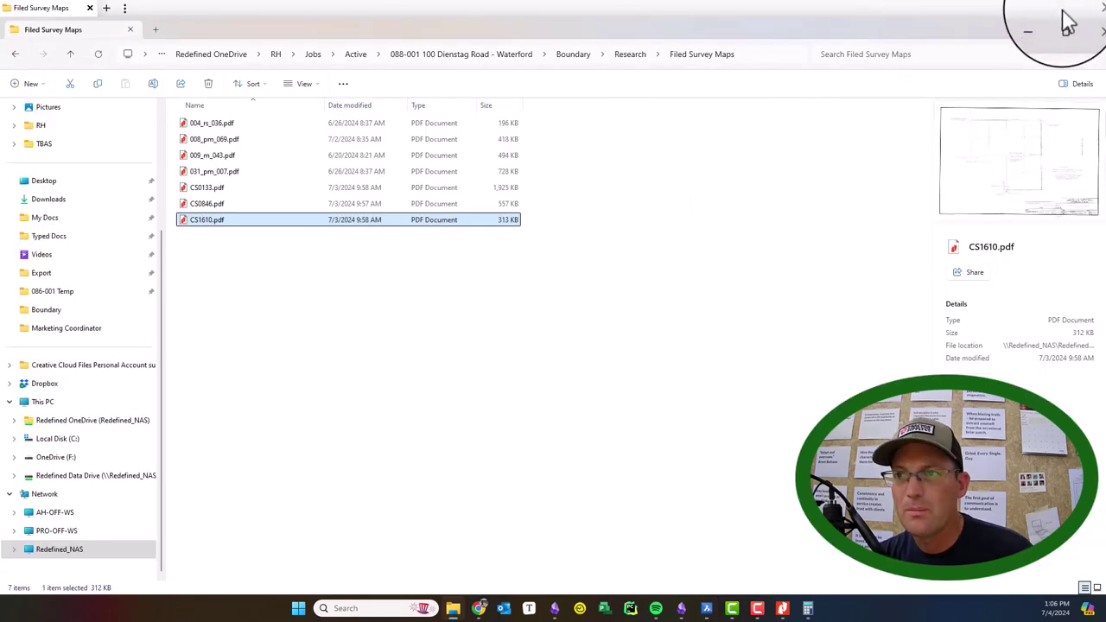
{"action": "left_click", "coordinate": [1036, 21]}
{"action": "left_click", "coordinate": [1040, 51]}
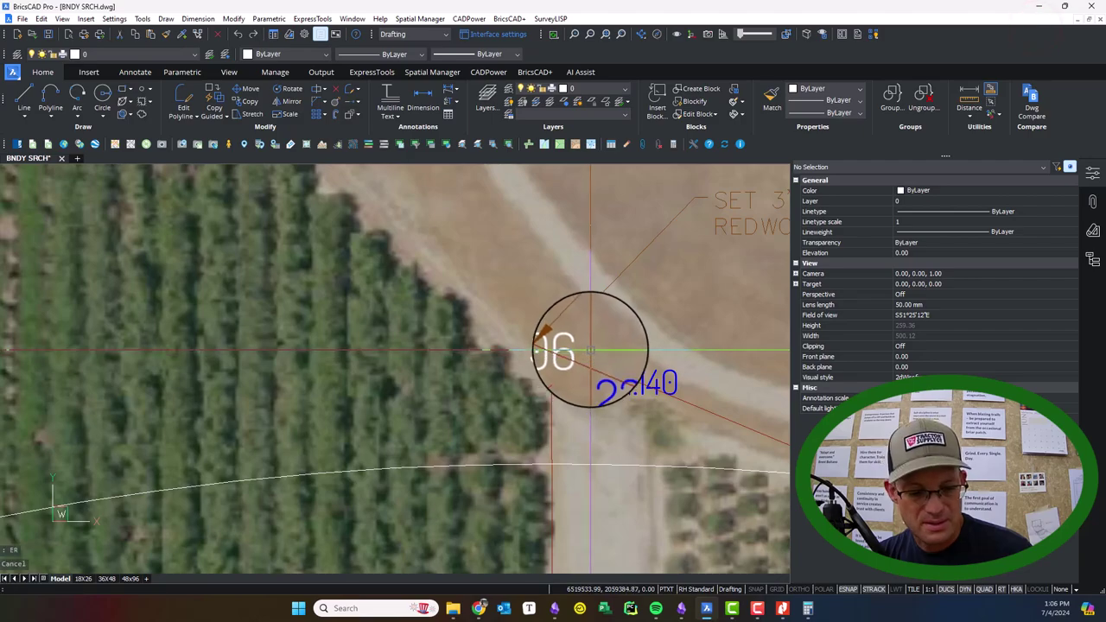
- Extend the line north from point 506 to the circle drawn around it
{"action": "scroll", "coordinate": [590, 350], "scroll_direction": "down", "scroll_amount": 6}
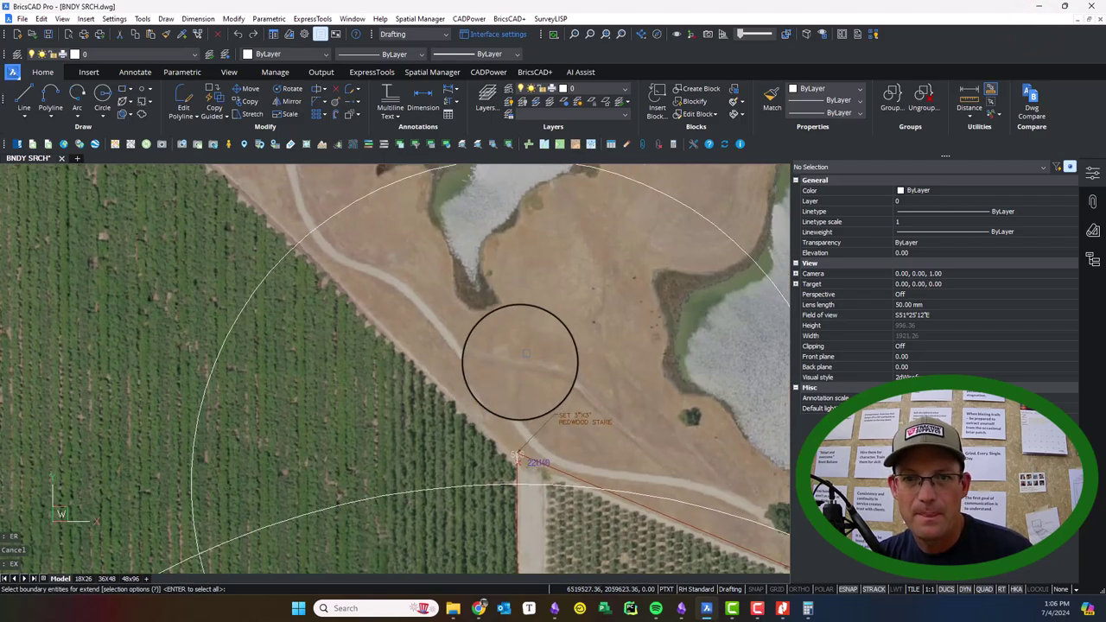
{"action": "type", "text": "ex"}
{"action": "key", "text": "Return"}
{"action": "left_click", "coordinate": [571, 207]}
{"action": "scroll", "coordinate": [548, 301], "scroll_direction": "up", "scroll_amount": 5}
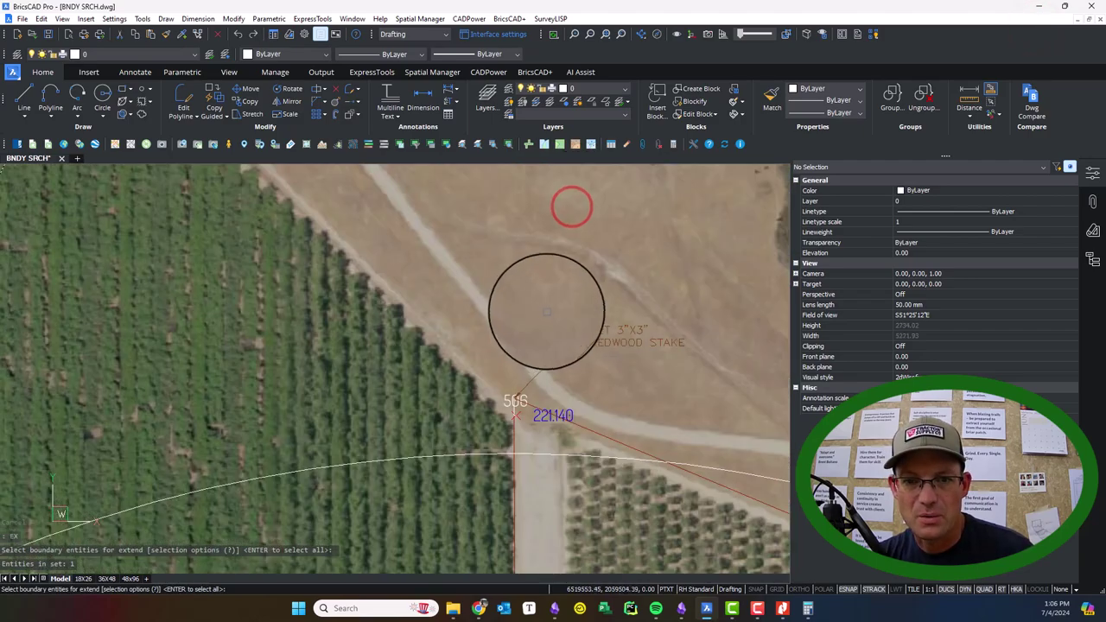
{"action": "scroll", "coordinate": [531, 363], "scroll_direction": "up", "scroll_amount": 5}
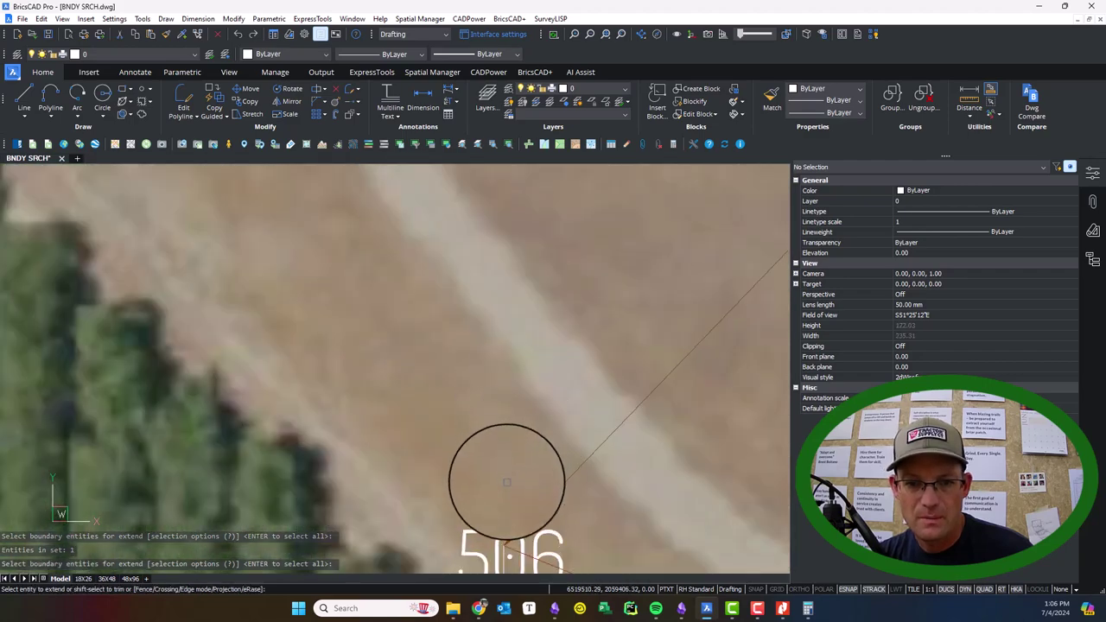
{"action": "left_click", "coordinate": [501, 552]}
{"action": "scroll", "coordinate": [535, 326], "scroll_direction": "down", "scroll_amount": 6}
{"action": "key", "text": "Escape"}
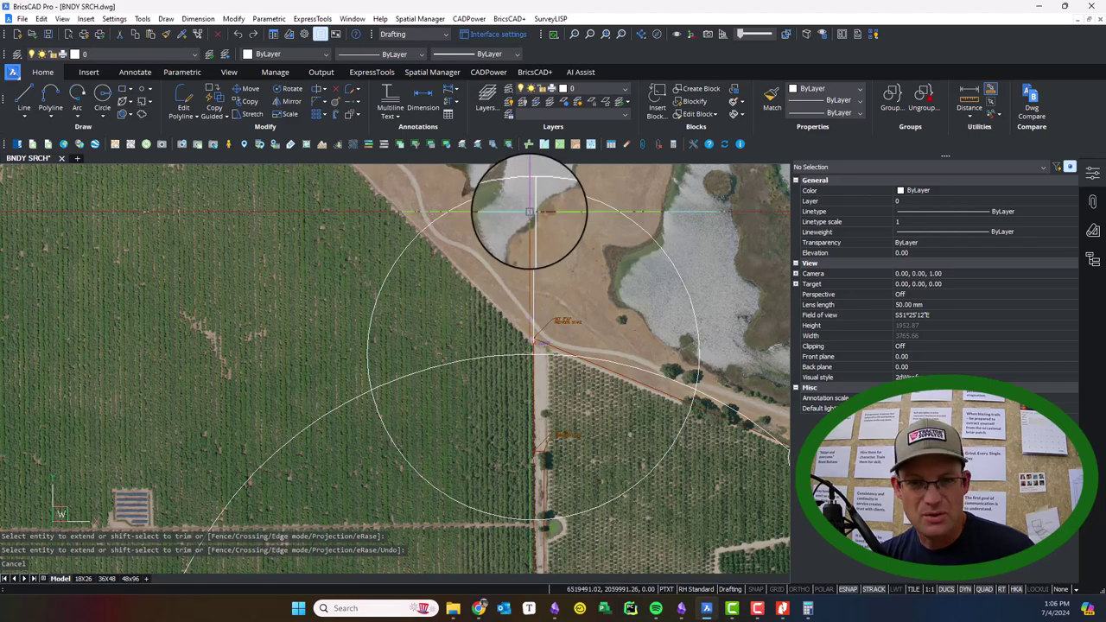
- Draw a 264 ft radius circle centered on the upper end of the extended line north of point 506
{"action": "type", "text": "c"}
{"action": "key", "text": "Return"}
{"action": "left_click", "coordinate": [534, 189]}
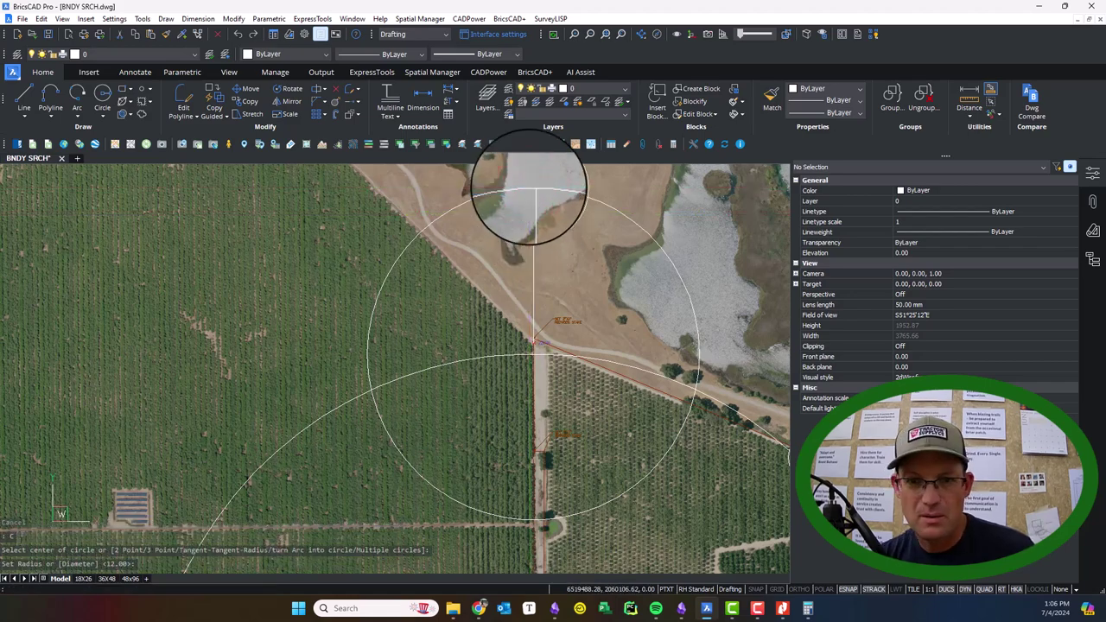
{"action": "scroll", "coordinate": [533, 212], "scroll_direction": "up", "scroll_amount": 5}
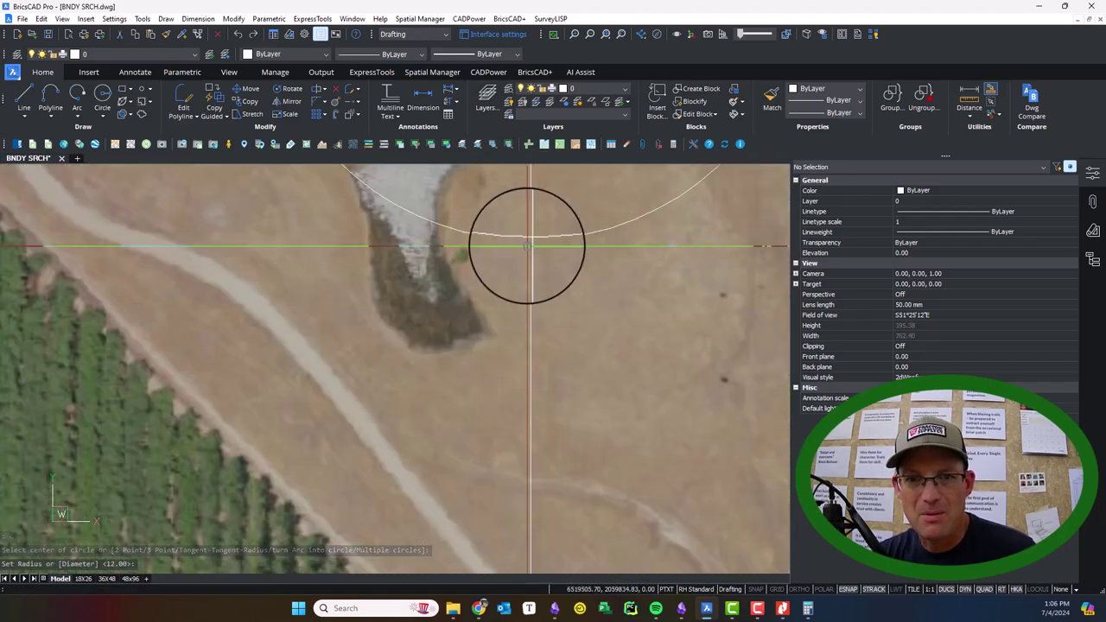
{"action": "scroll", "coordinate": [526, 217], "scroll_direction": "down", "scroll_amount": 5}
{"action": "middle_click_drag", "start_coordinate": [536, 257], "coordinate": [517, 247]}
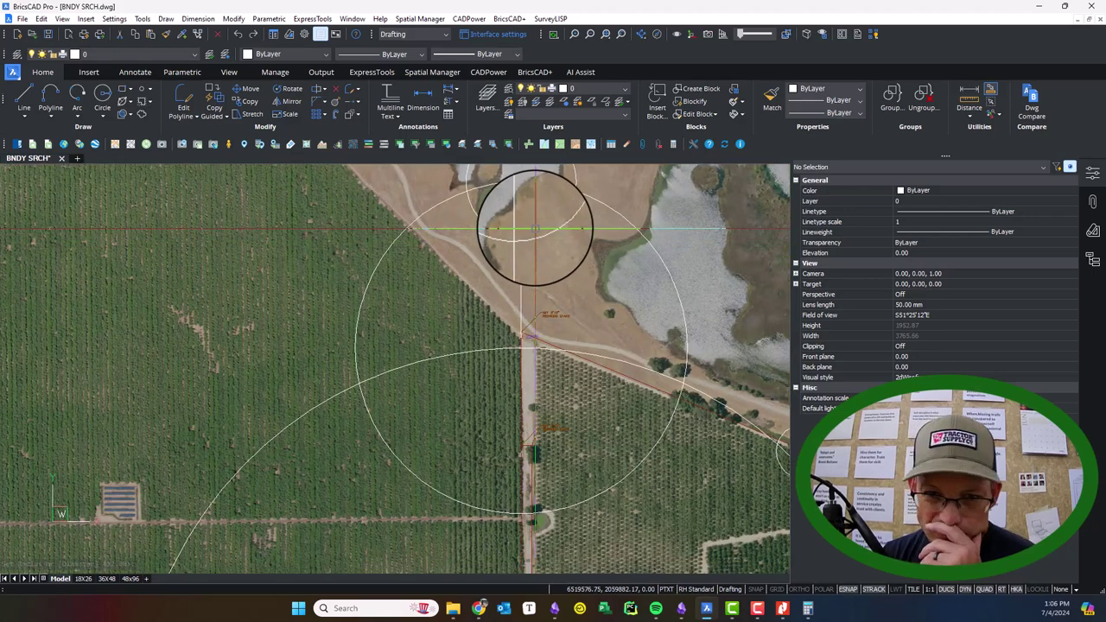
- Recheck the witness corner distance in CS1610.pdf, and compare the circles with point 506 and the boundary line in the drawing
{"action": "left_click", "coordinate": [783, 611]}
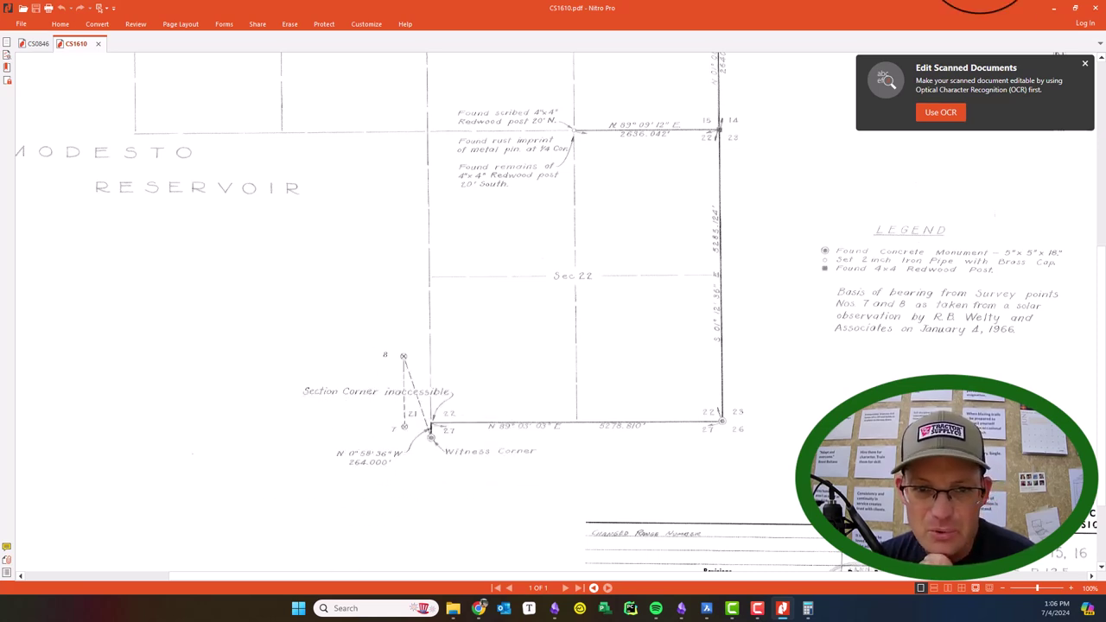
{"action": "left_click", "coordinate": [1046, 8]}
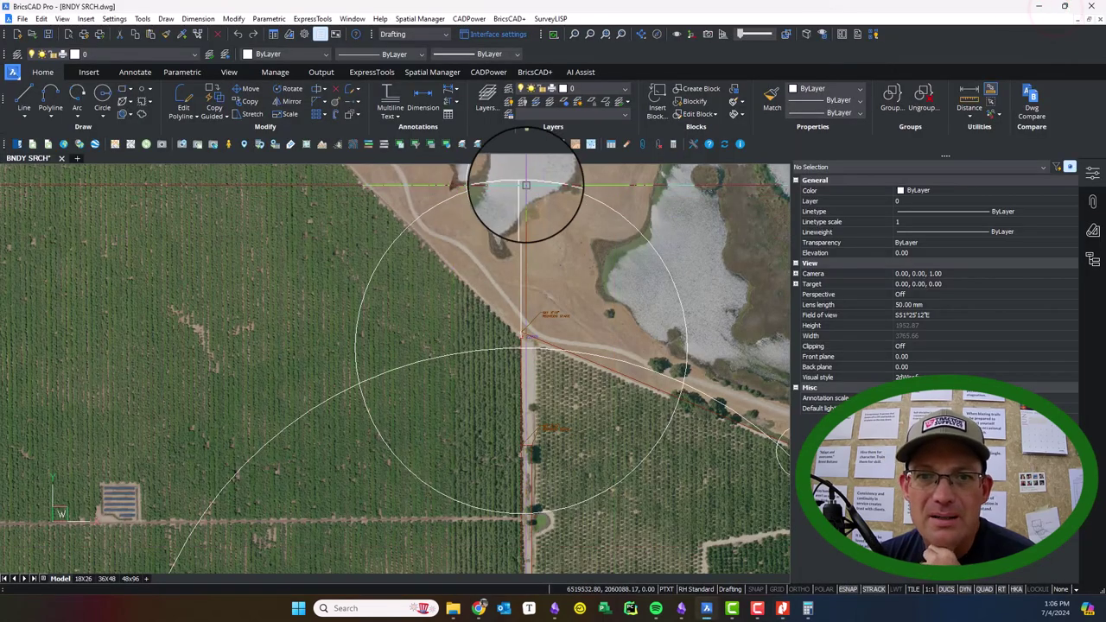
{"action": "scroll", "coordinate": [537, 253], "scroll_direction": "up", "scroll_amount": 4}
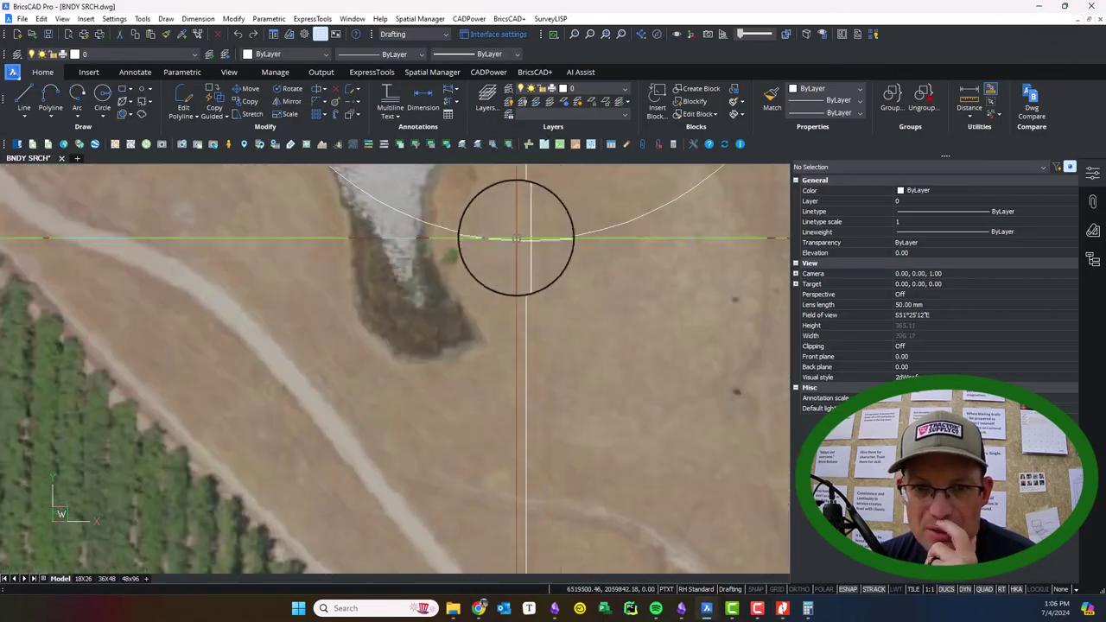
{"action": "scroll", "coordinate": [516, 238], "scroll_direction": "down", "scroll_amount": 3}
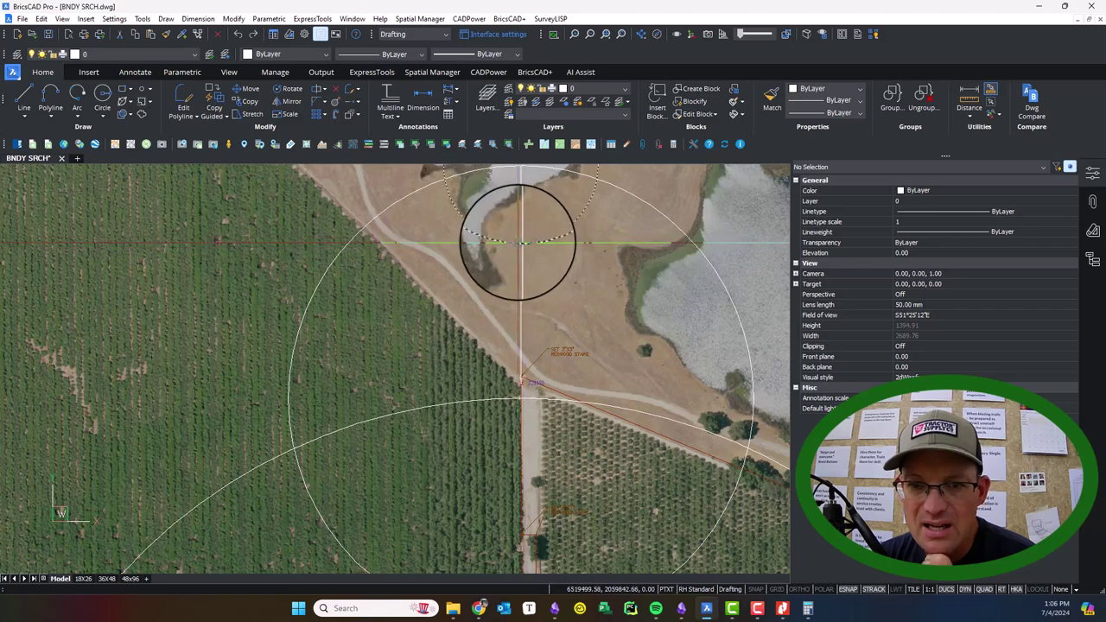
{"action": "scroll", "coordinate": [519, 242], "scroll_direction": "down", "scroll_amount": 3}
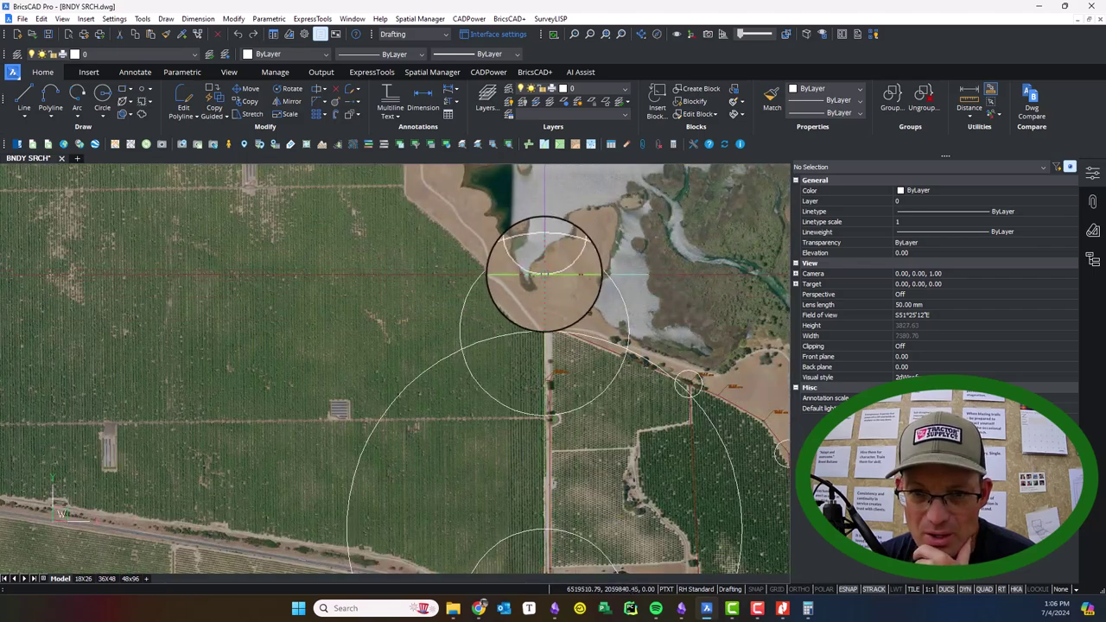
{"action": "scroll", "coordinate": [558, 272], "scroll_direction": "up", "scroll_amount": 5}
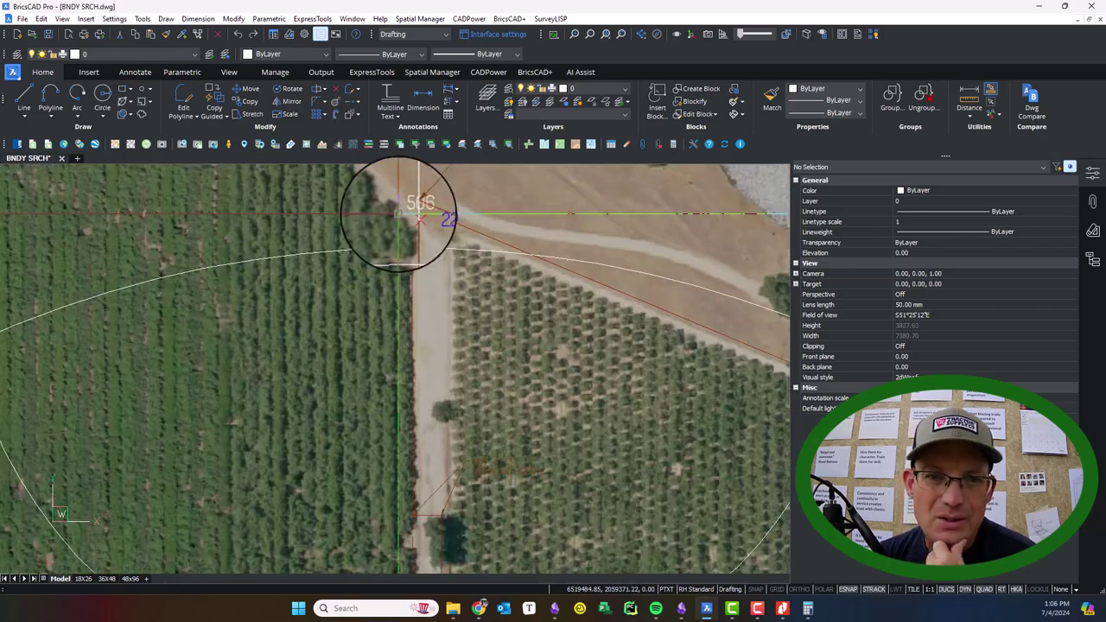
{"action": "scroll", "coordinate": [420, 216], "scroll_direction": "up", "scroll_amount": 2}
{"action": "scroll", "coordinate": [461, 252], "scroll_direction": "down", "scroll_amount": 5}
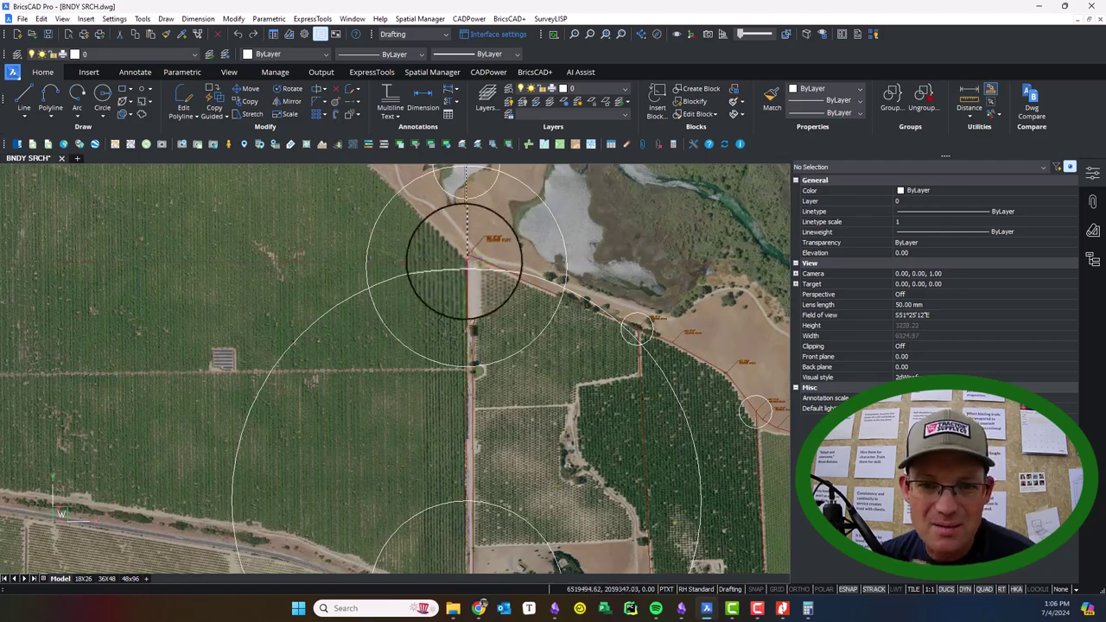
{"action": "scroll", "coordinate": [465, 259], "scroll_direction": "up", "scroll_amount": 6}
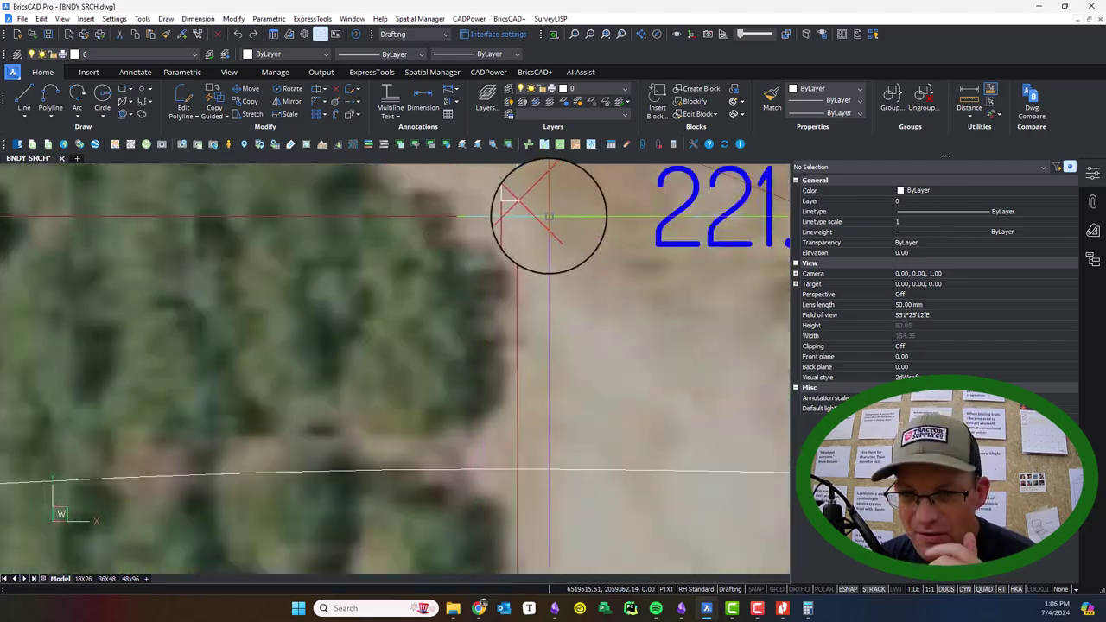
{"action": "scroll", "coordinate": [549, 216], "scroll_direction": "down", "scroll_amount": 8}
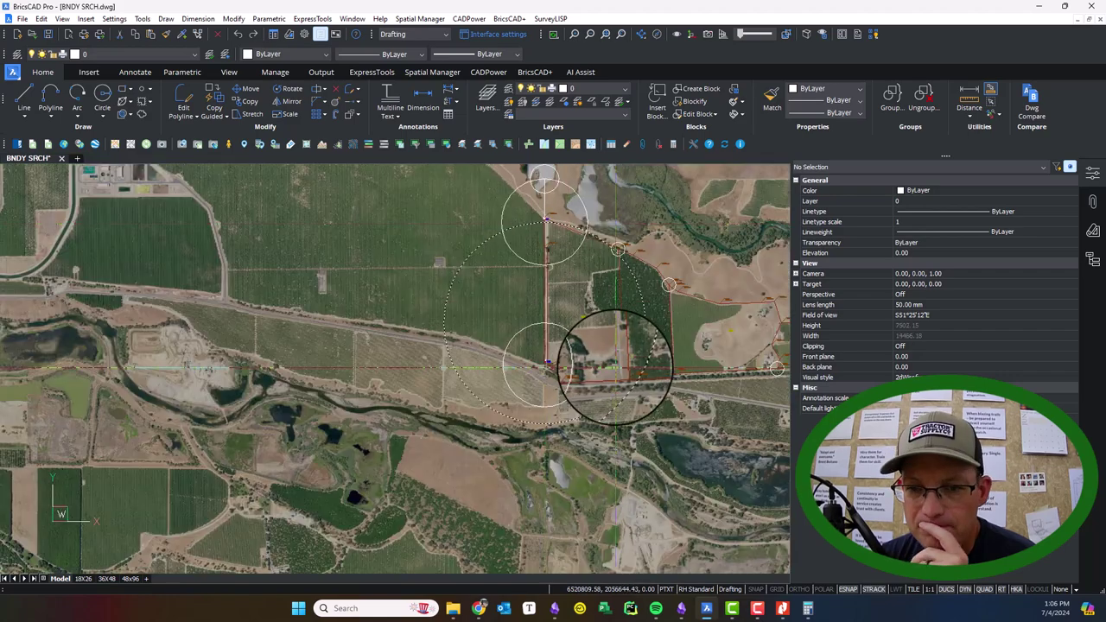
{"action": "scroll", "coordinate": [601, 367], "scroll_direction": "up", "scroll_amount": 3}
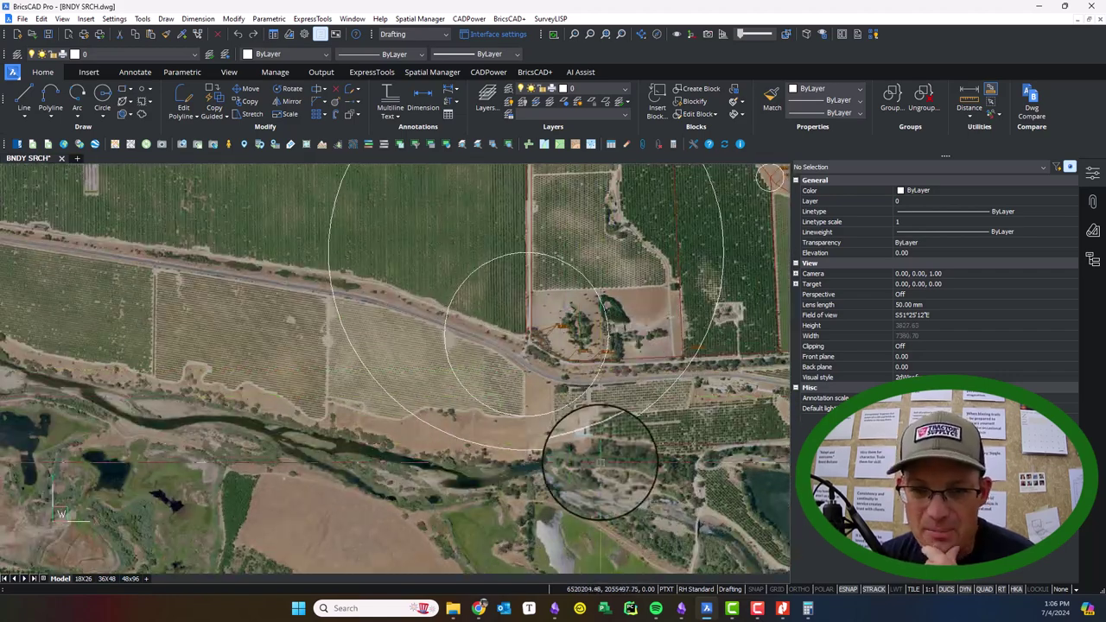
- Compare the two overlapping circles along the west boundary line, and erase the larger one with the 1848 ft radius
{"action": "left_click", "coordinate": [646, 423]}
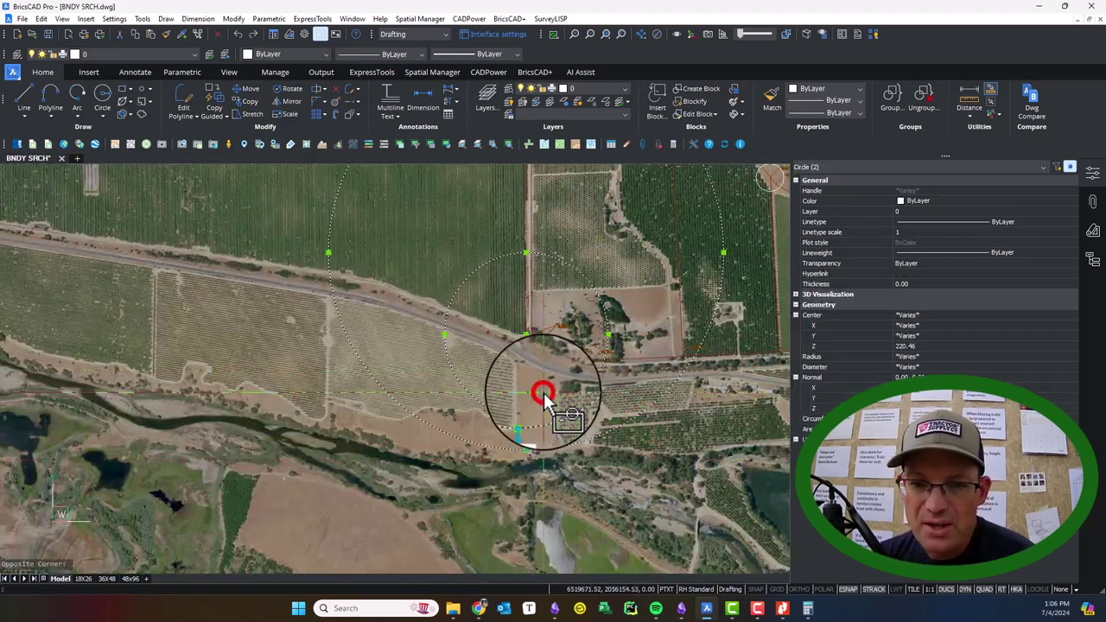
{"action": "scroll", "coordinate": [517, 264], "scroll_direction": "up", "scroll_amount": 3}
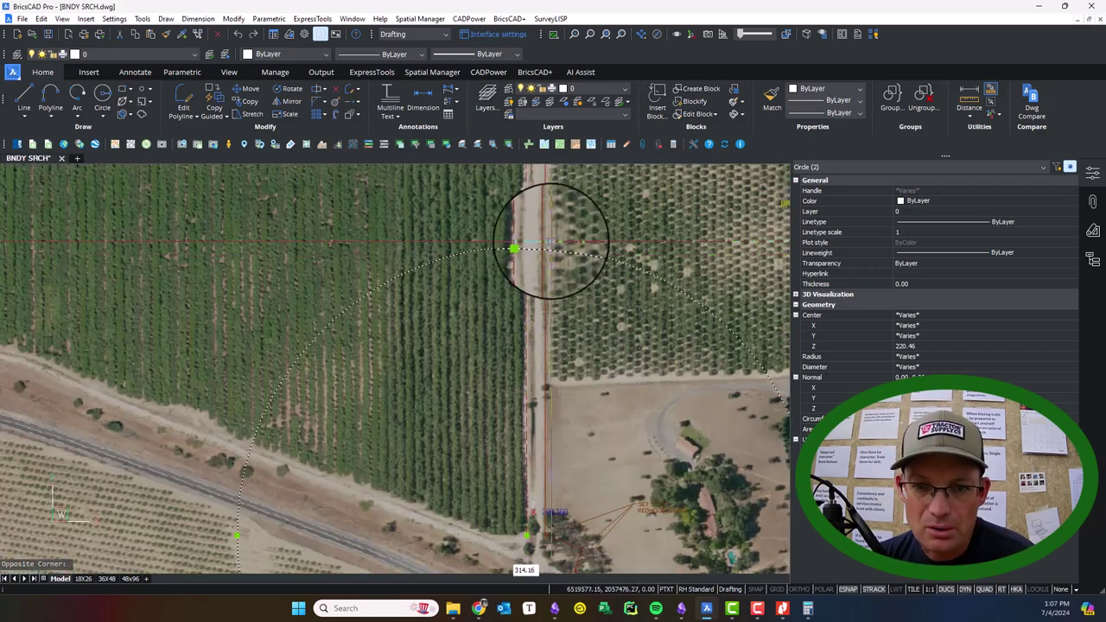
{"action": "scroll", "coordinate": [527, 537], "scroll_direction": "down", "scroll_amount": 5}
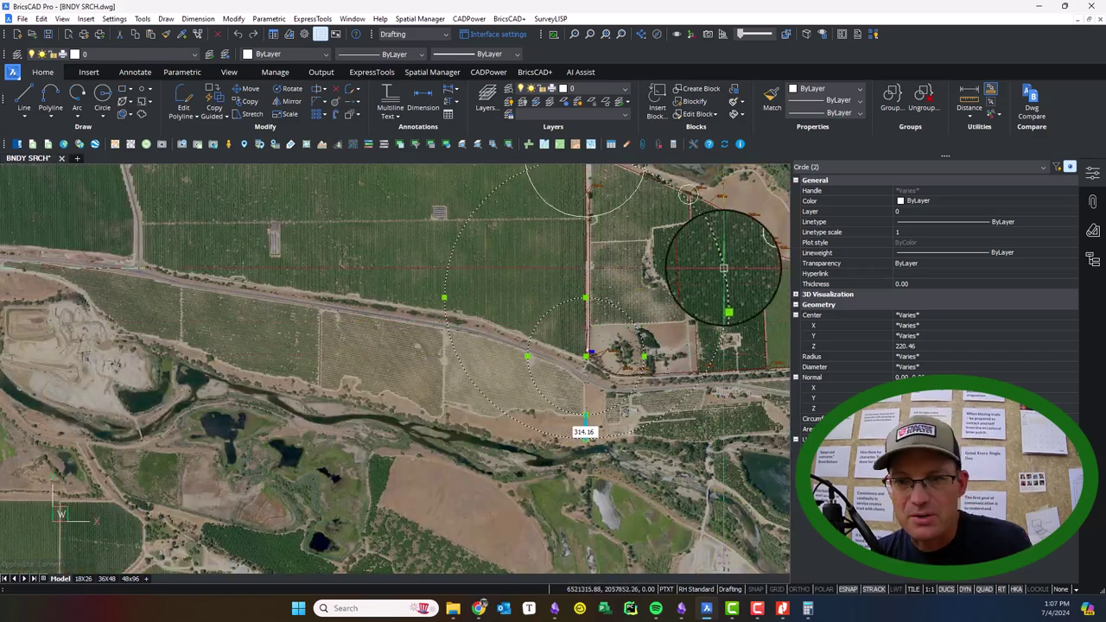
{"action": "key", "text": "Escape"}
{"action": "left_click", "coordinate": [732, 224]}
{"action": "left_click", "coordinate": [707, 254]}
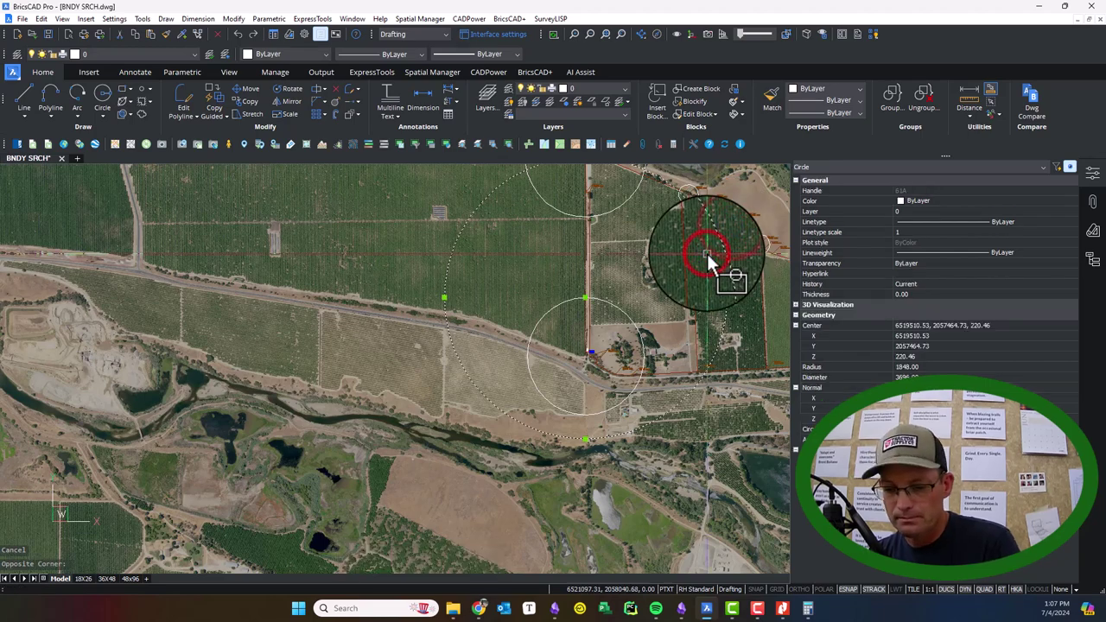
{"action": "key", "text": "Delete"}
- Mark the top of the remaining southern circle with a line about 745 ft long toward the northwest, and erase that circle
{"action": "middle_click_drag", "start_coordinate": [585, 294], "coordinate": [517, 295]}
{"action": "scroll", "coordinate": [516, 295], "scroll_direction": "up", "scroll_amount": 4}
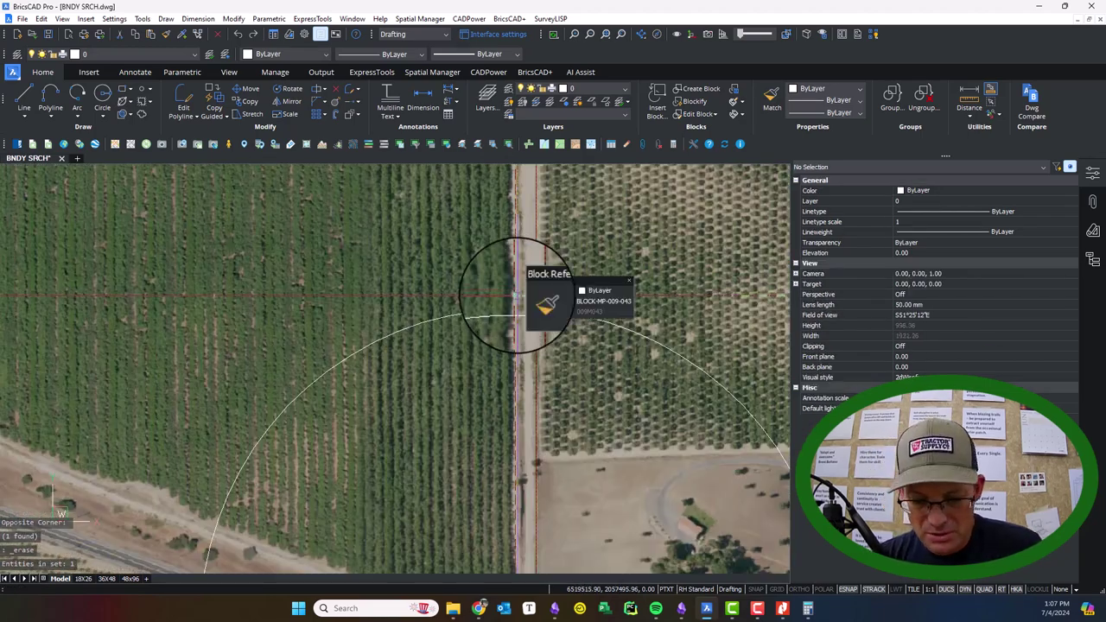
{"action": "left_click", "coordinate": [516, 309]}
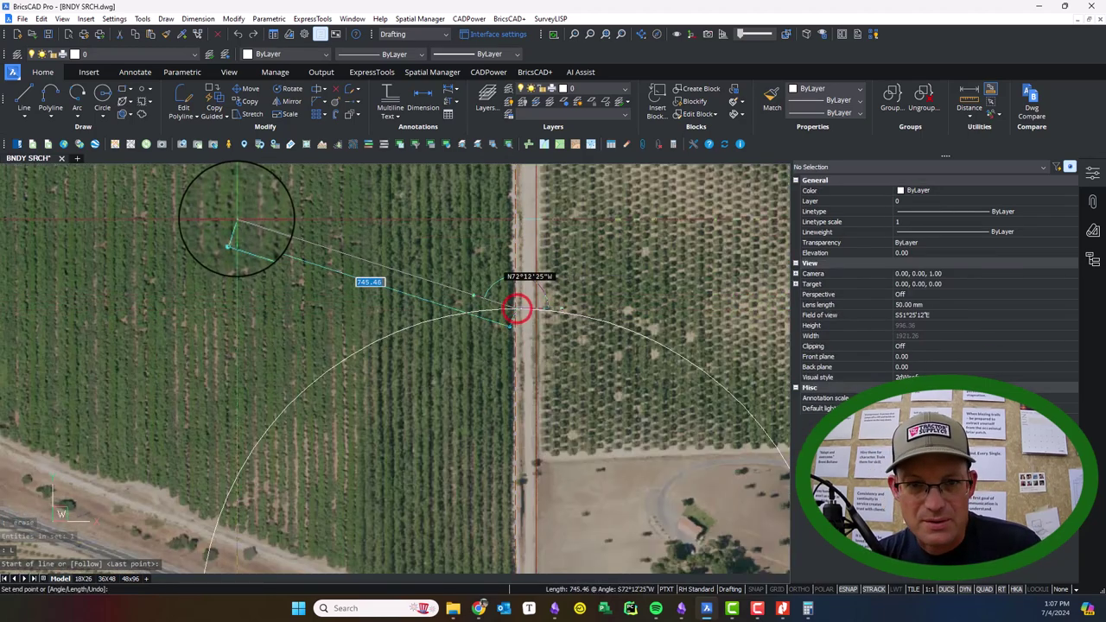
{"action": "scroll", "coordinate": [235, 221], "scroll_direction": "down", "scroll_amount": 5}
{"action": "key", "text": "Escape"}
{"action": "left_click", "coordinate": [382, 297]}
{"action": "left_click", "coordinate": [348, 259]}
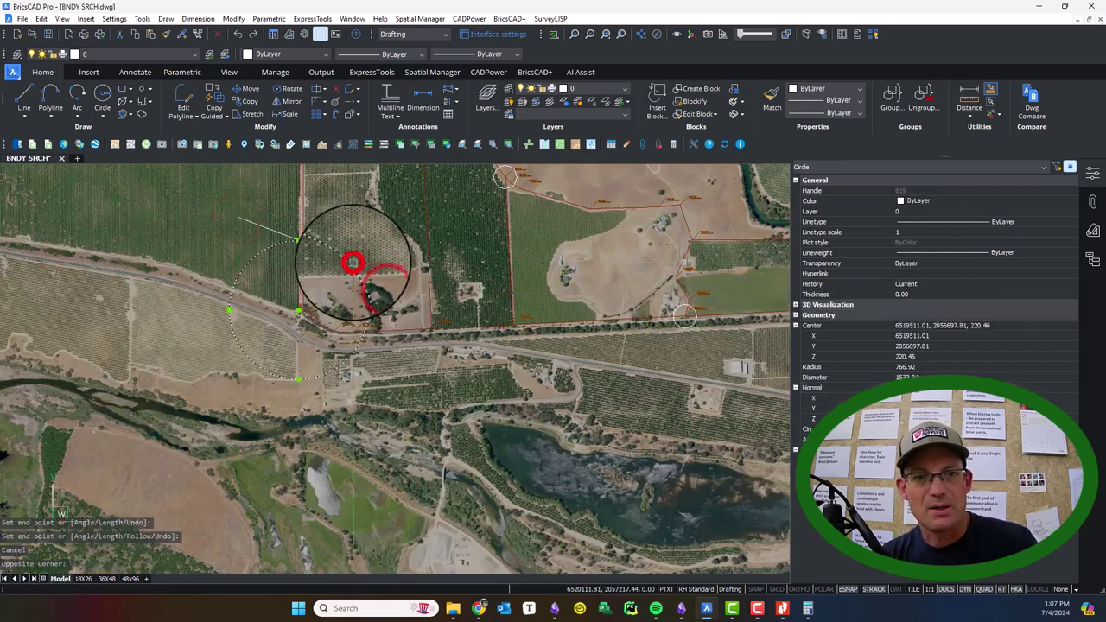
{"action": "key", "text": "Delete"}
- Mark the upper end of the line north of point 506 with a long line running west, and erase the circles there
{"action": "middle_click_drag", "start_coordinate": [480, 352], "coordinate": [538, 390]}
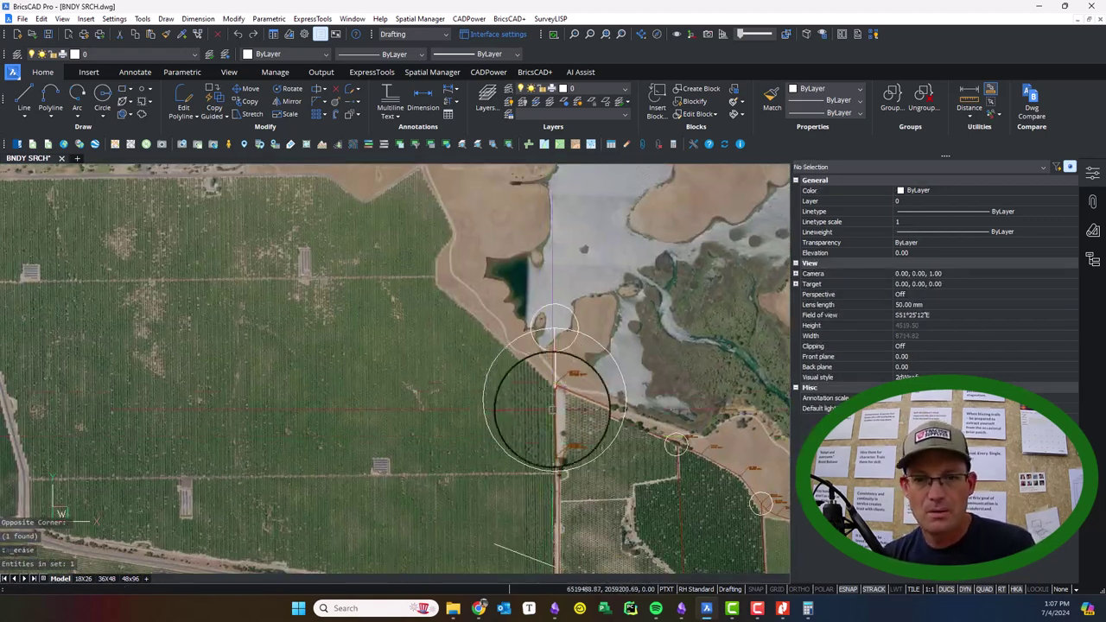
{"action": "type", "text": "l"}
{"action": "key", "text": "Return"}
{"action": "scroll", "coordinate": [547, 475], "scroll_direction": "up", "scroll_amount": 3}
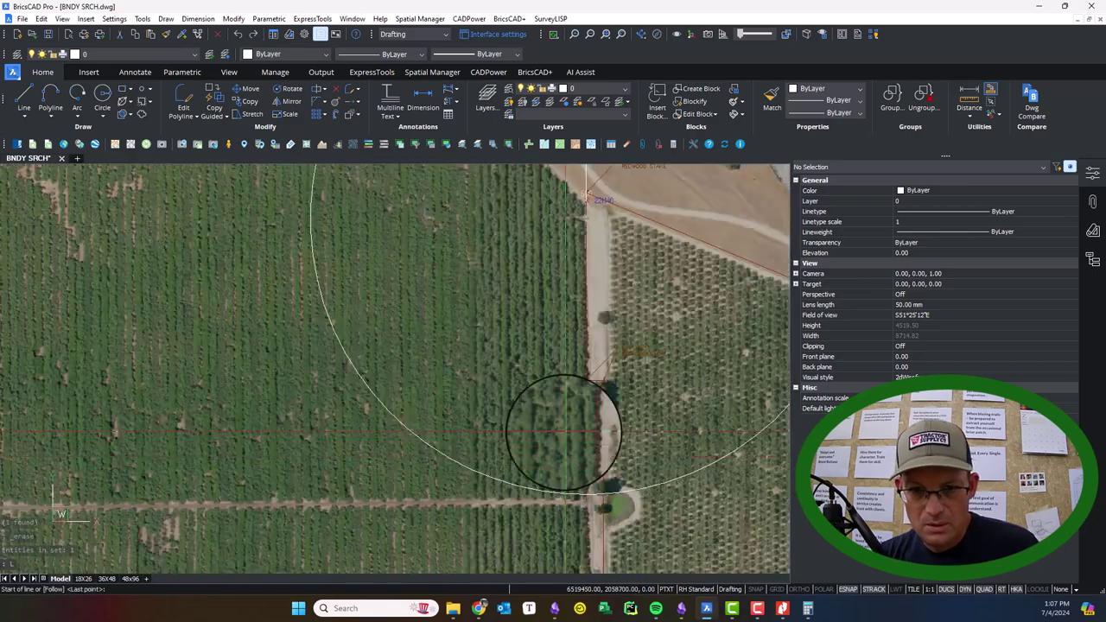
{"action": "scroll", "coordinate": [619, 374], "scroll_direction": "down", "scroll_amount": 2}
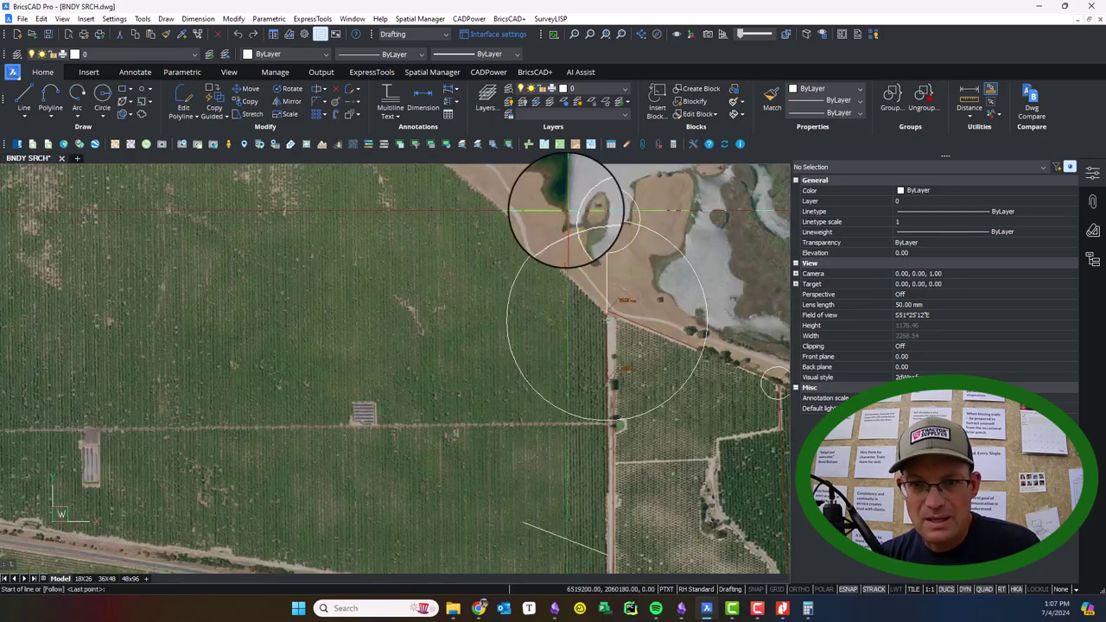
{"action": "key", "text": "Escape"}
{"action": "key", "text": "Return"}
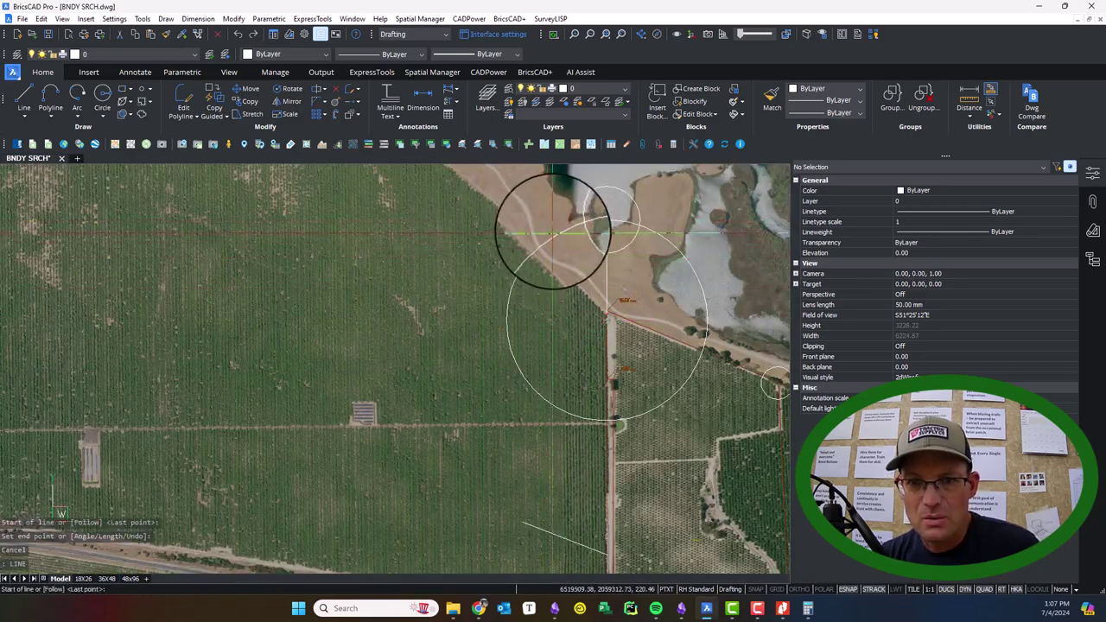
{"action": "left_click", "coordinate": [606, 221]}
{"action": "left_click", "coordinate": [260, 251]}
{"action": "key", "text": "Escape"}
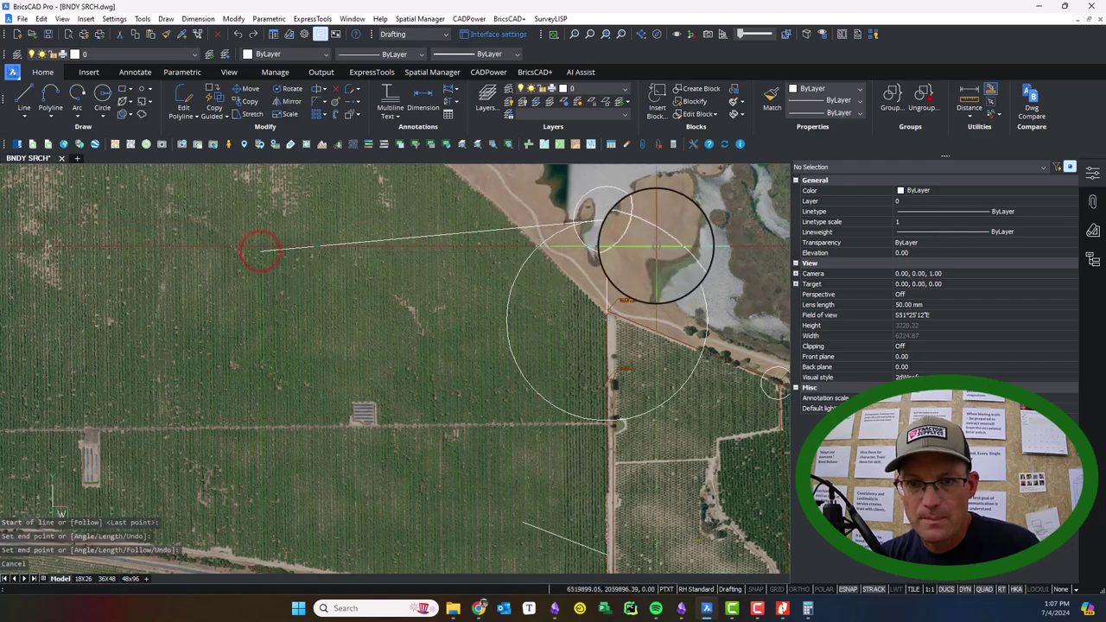
{"action": "left_click", "coordinate": [635, 225]}
{"action": "key", "text": "Delete"}
- Examine the boundary from the southwest corner at point 2 past the redwood stakes along the road and up the orchard's edge
{"action": "middle_click_drag", "start_coordinate": [562, 436], "coordinate": [544, 276]}
{"action": "middle_click_drag", "start_coordinate": [643, 423], "coordinate": [631, 393]}
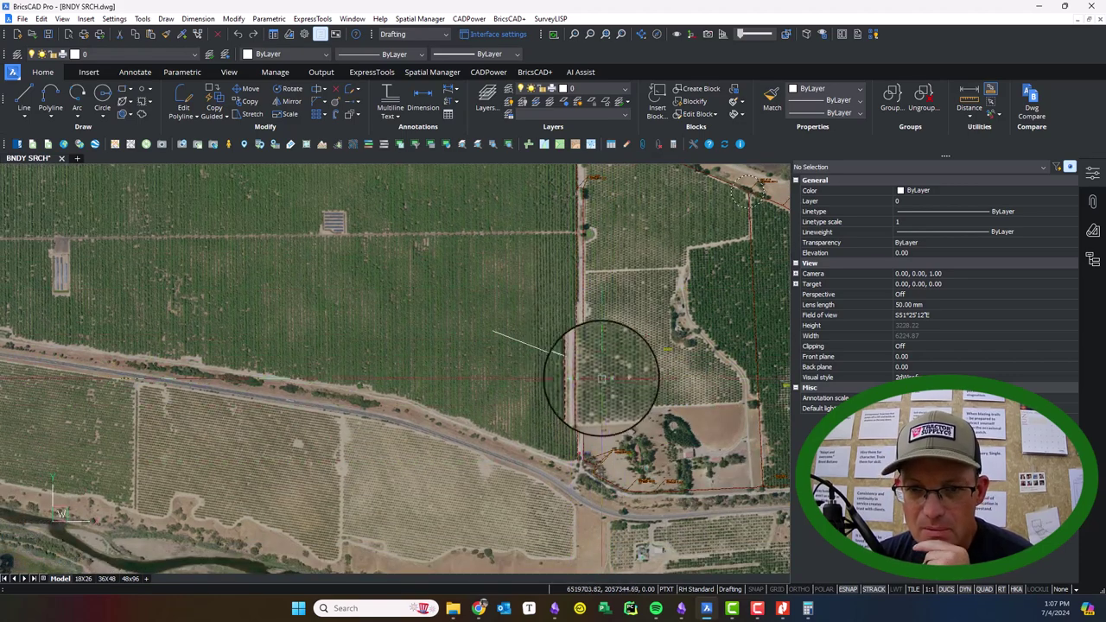
{"action": "middle_click_drag", "start_coordinate": [659, 368], "coordinate": [568, 296]}
{"action": "scroll", "coordinate": [533, 433], "scroll_direction": "up", "scroll_amount": 3}
{"action": "scroll", "coordinate": [534, 433], "scroll_direction": "up", "scroll_amount": 1}
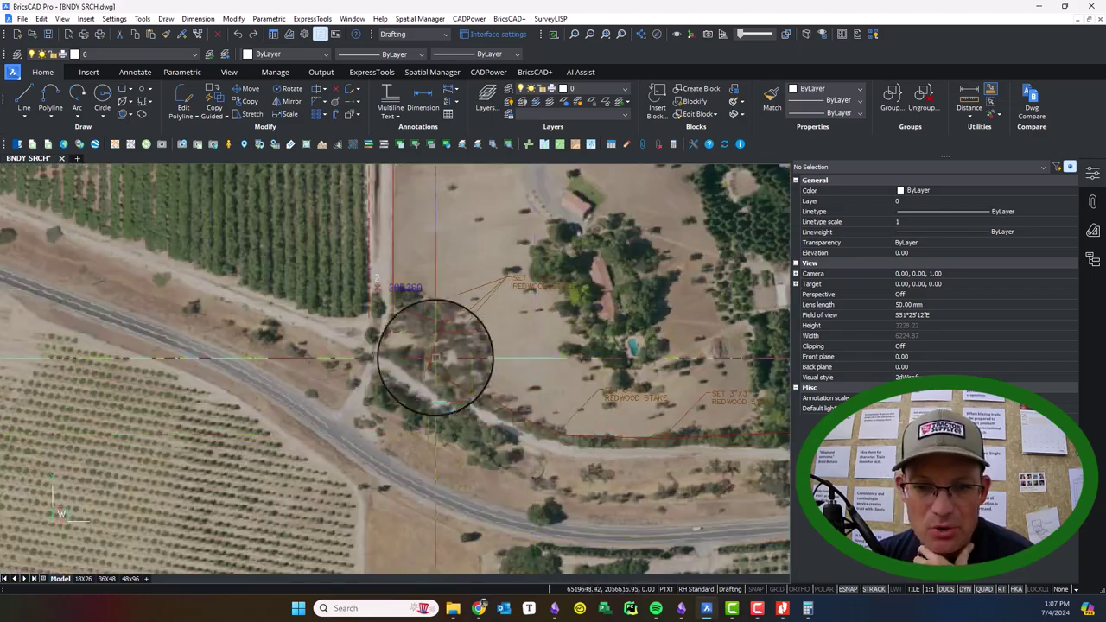
{"action": "mouse_move", "coordinate": [453, 335]}
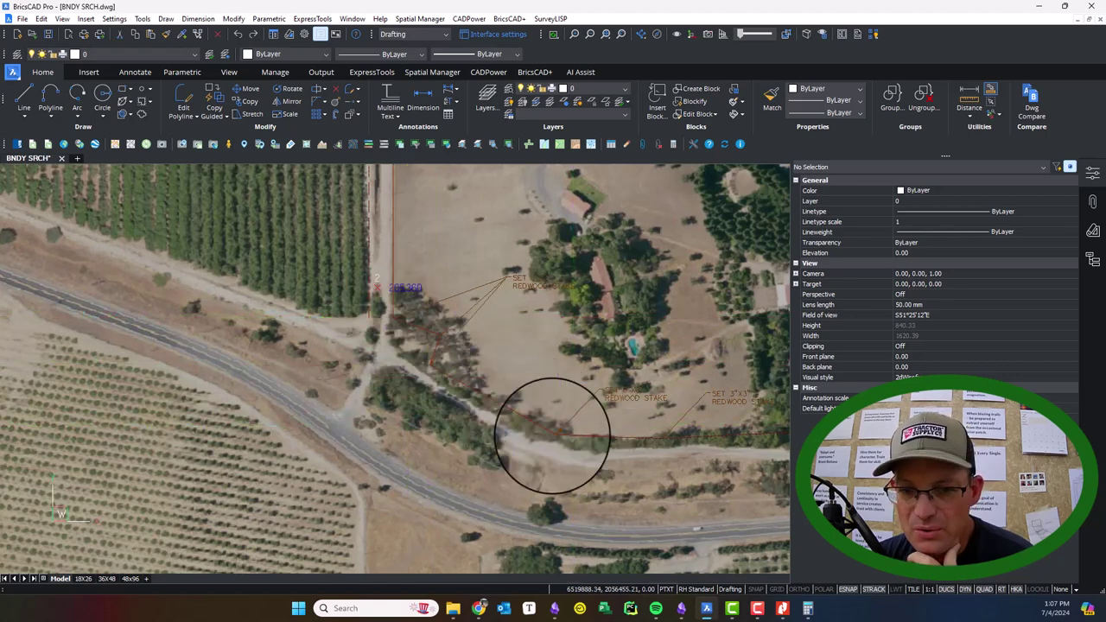
{"action": "middle_click_drag", "start_coordinate": [576, 456], "coordinate": [493, 449]}
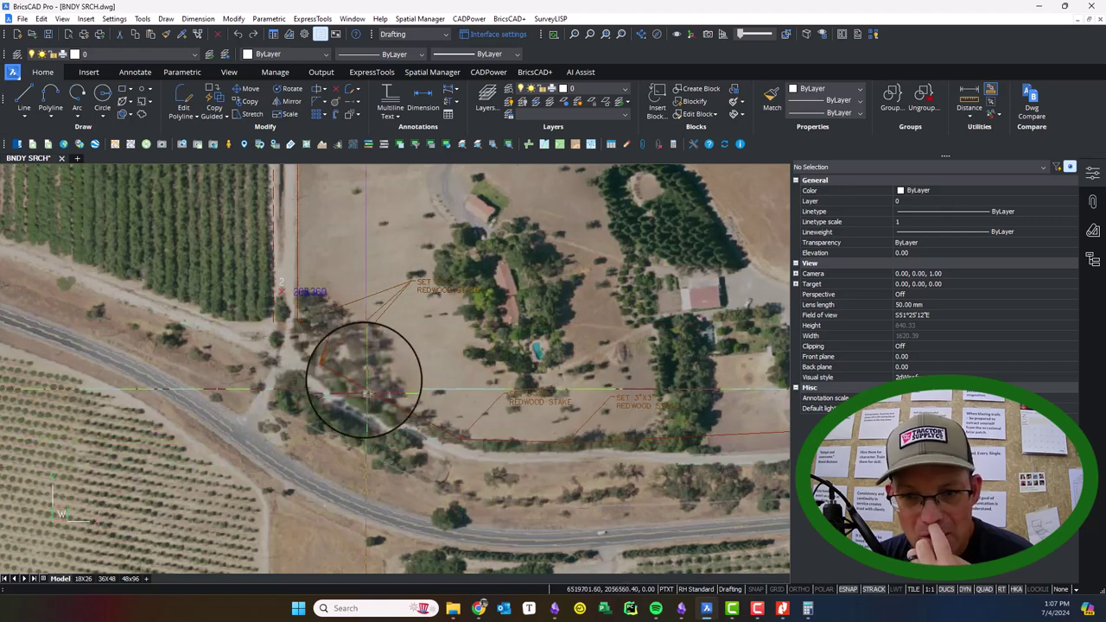
{"action": "mouse_move", "coordinate": [570, 293]}
{"action": "middle_mouse_down"}
{"action": "mouse_move", "coordinate": [555, 366]}
{"action": "mouse_move", "coordinate": [482, 420]}
{"action": "mouse_move", "coordinate": [371, 386]}
{"action": "middle_mouse_up"}
{"action": "scroll", "coordinate": [383, 251], "scroll_direction": "down", "scroll_amount": 3}
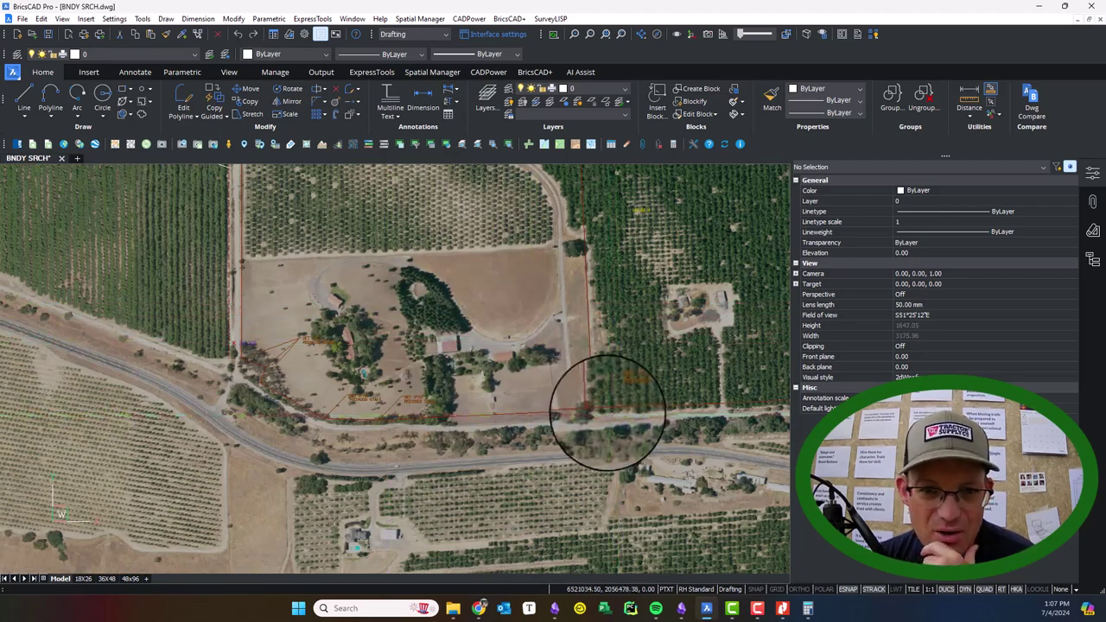
{"action": "scroll", "coordinate": [600, 407], "scroll_direction": "up", "scroll_amount": 2}
{"action": "scroll", "coordinate": [582, 345], "scroll_direction": "up", "scroll_amount": 2}
{"action": "middle_click_drag", "start_coordinate": [583, 345], "coordinate": [623, 494]}
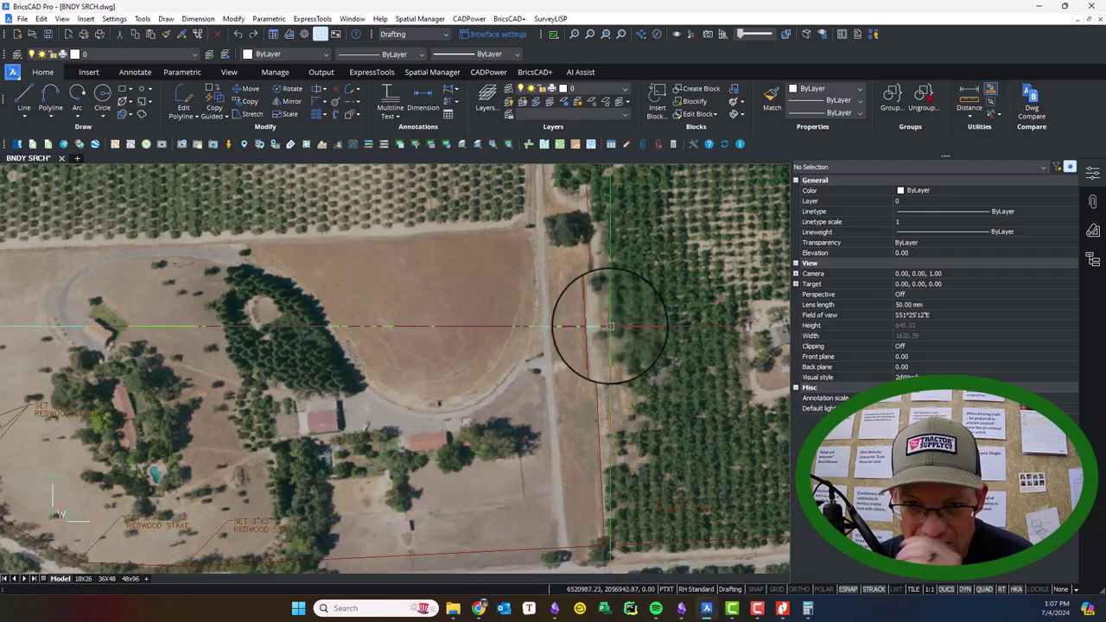
- Compare the west boundary line north of point 2 with the dirt road, orchard edges and homestead field
{"action": "scroll", "coordinate": [596, 354], "scroll_direction": "down", "scroll_amount": 3}
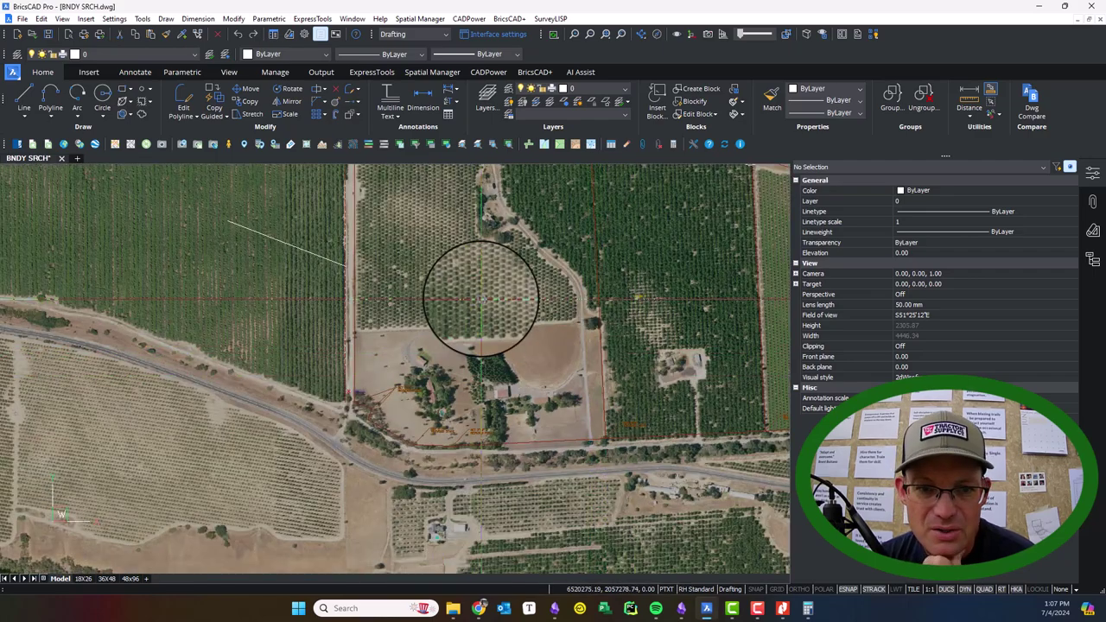
{"action": "scroll", "coordinate": [354, 309], "scroll_direction": "up", "scroll_amount": 4}
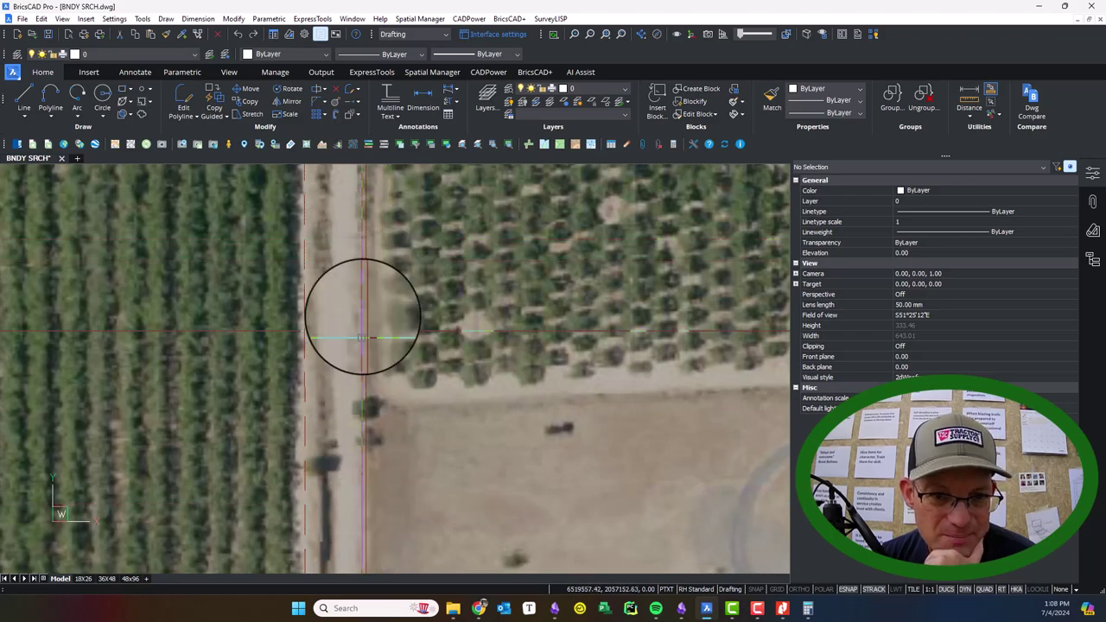
{"action": "scroll", "coordinate": [362, 304], "scroll_direction": "down", "scroll_amount": 3}
{"action": "scroll", "coordinate": [329, 217], "scroll_direction": "up", "scroll_amount": 5}
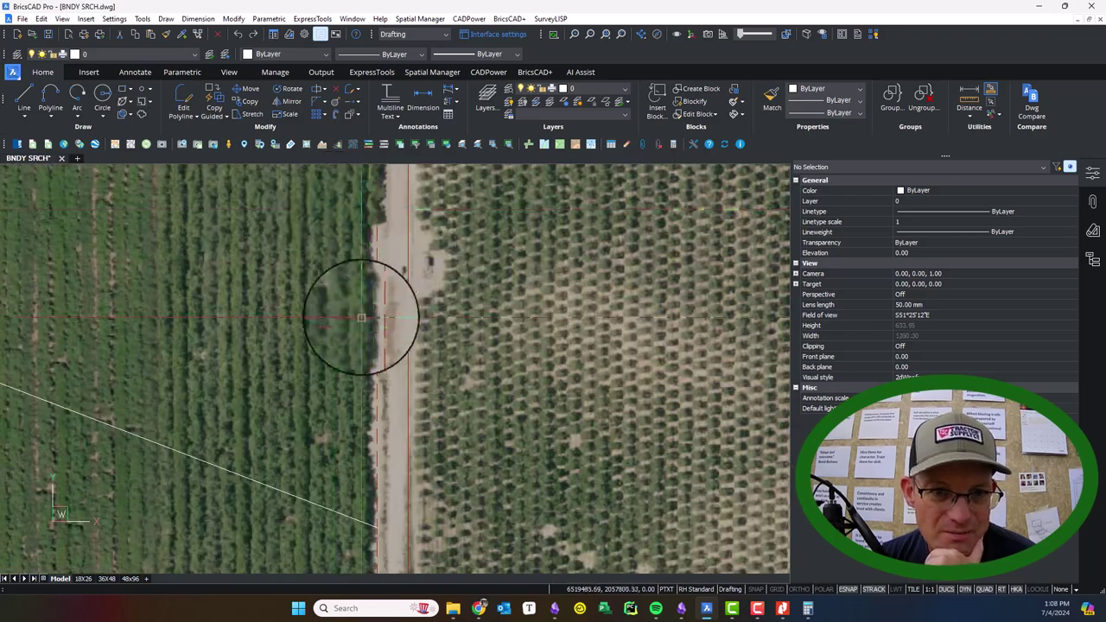
{"action": "scroll", "coordinate": [361, 320], "scroll_direction": "down", "scroll_amount": 5}
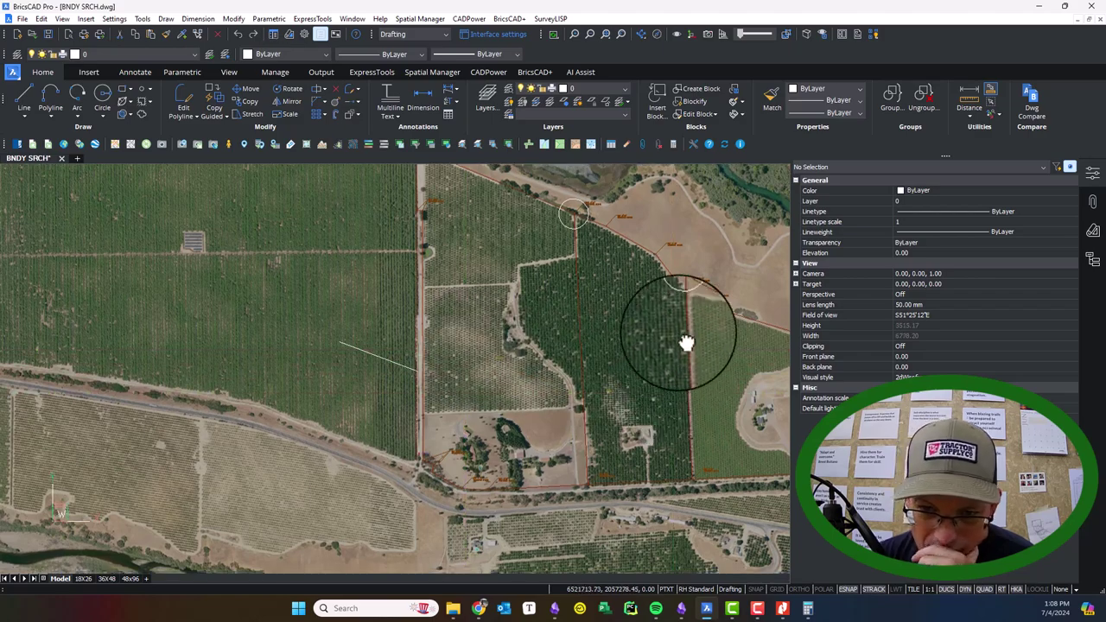
{"action": "scroll", "coordinate": [415, 367], "scroll_direction": "up", "scroll_amount": 5}
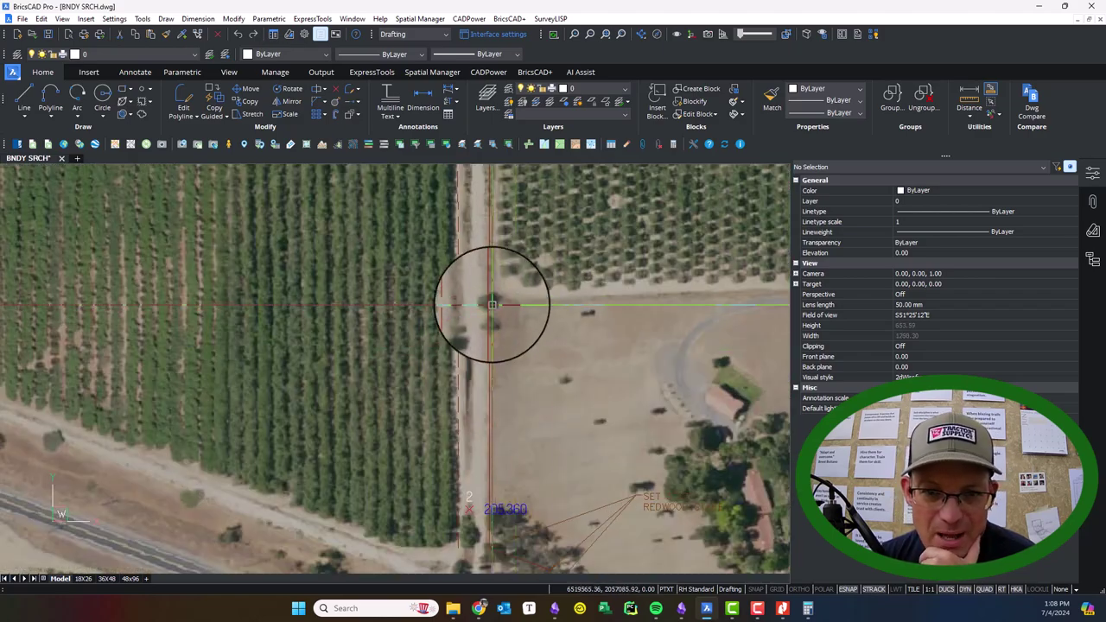
{"action": "middle_click_drag", "start_coordinate": [671, 395], "coordinate": [296, 338]}
{"action": "scroll", "coordinate": [519, 329], "scroll_direction": "down", "scroll_amount": 5}
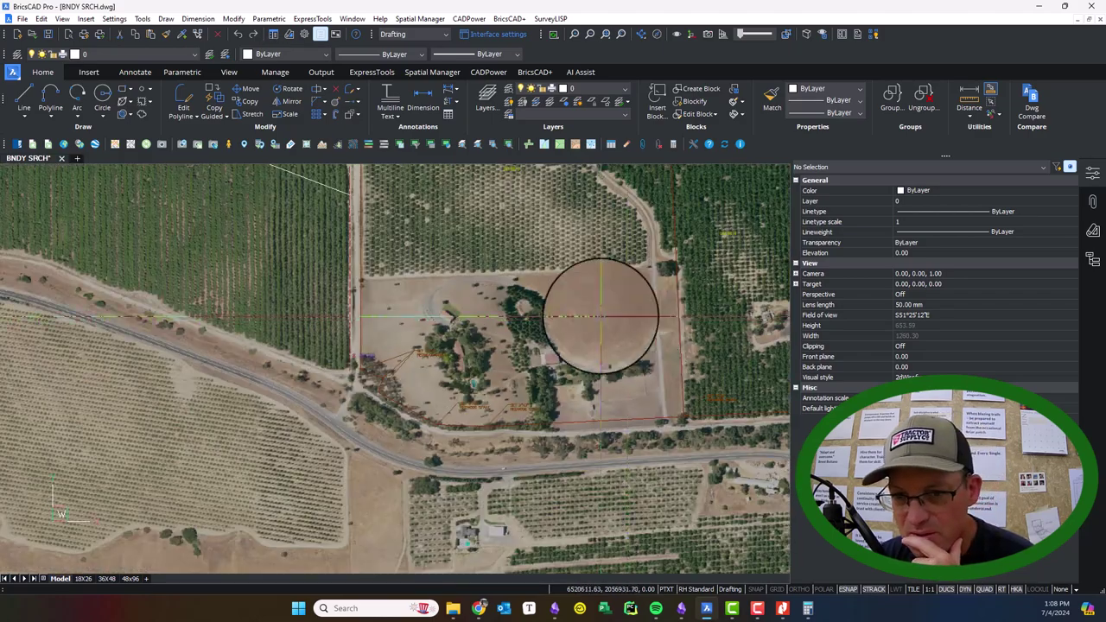
- Follow the south boundary east past the orchard, and examine the angled redwood-stake lines around the farm yard and fields
{"action": "middle_click_drag", "start_coordinate": [731, 382], "coordinate": [437, 353]}
{"action": "scroll", "coordinate": [557, 343], "scroll_direction": "up", "scroll_amount": 5}
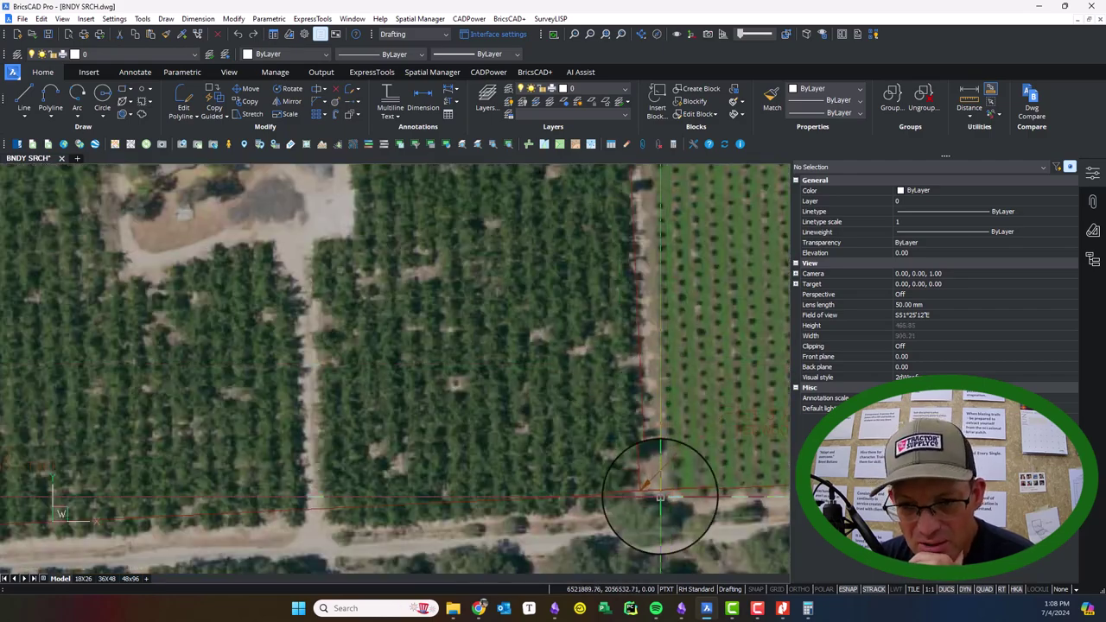
{"action": "scroll", "coordinate": [643, 363], "scroll_direction": "down", "scroll_amount": 2}
{"action": "mouse_move", "coordinate": [672, 247]}
{"action": "middle_mouse_down"}
{"action": "mouse_move", "coordinate": [484, 338]}
{"action": "mouse_move", "coordinate": [345, 333]}
{"action": "middle_mouse_up"}
{"action": "middle_click_drag", "start_coordinate": [647, 321], "coordinate": [413, 363]}
{"action": "middle_click_drag", "start_coordinate": [587, 363], "coordinate": [293, 370]}
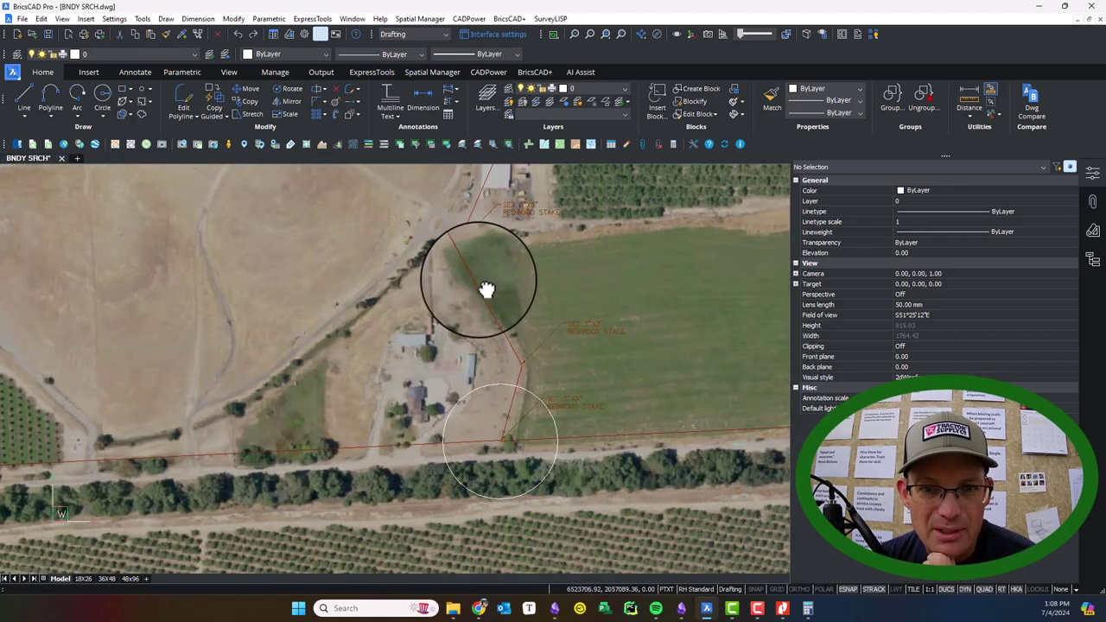
{"action": "middle_click_drag", "start_coordinate": [491, 323], "coordinate": [527, 484]}
{"action": "scroll", "coordinate": [521, 471], "scroll_direction": "down", "scroll_amount": 2}
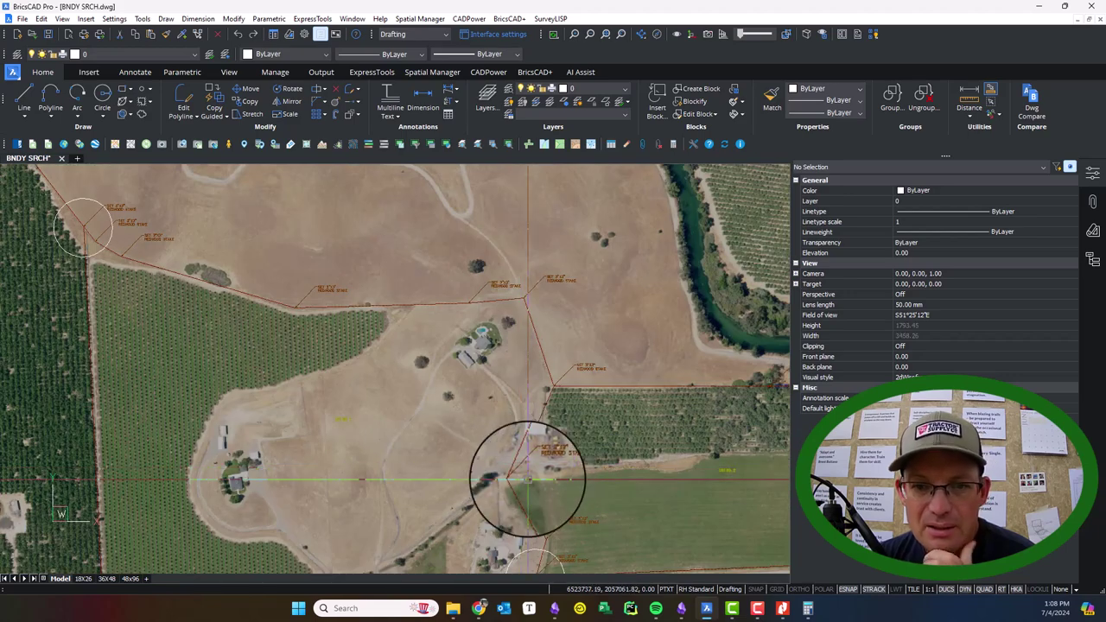
{"action": "scroll", "coordinate": [526, 480], "scroll_direction": "up", "scroll_amount": 2}
{"action": "scroll", "coordinate": [583, 409], "scroll_direction": "down", "scroll_amount": 2}
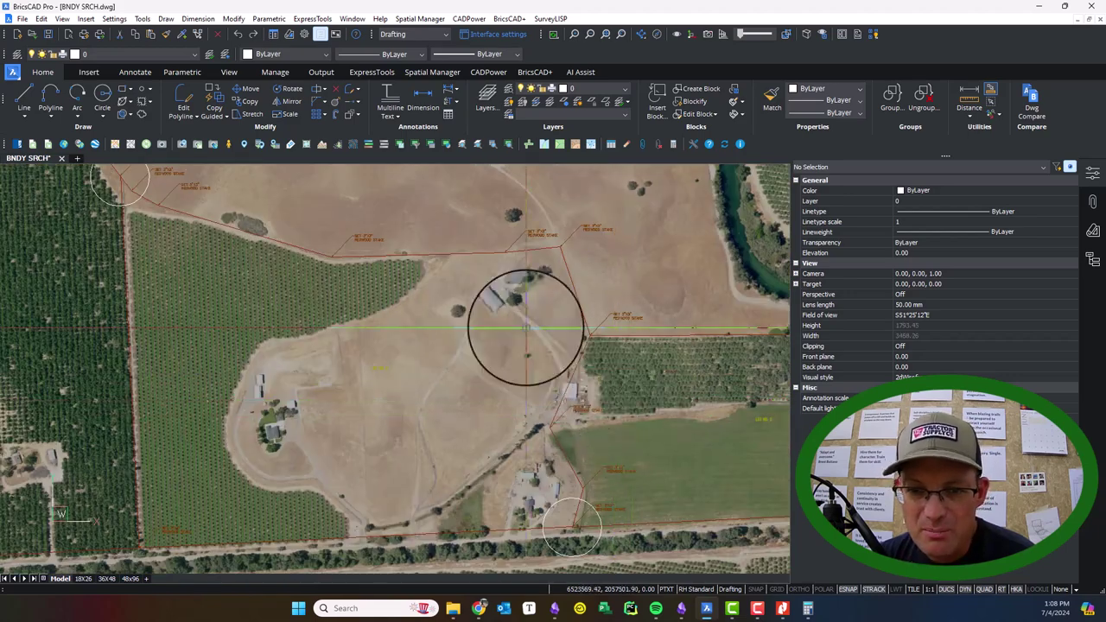
{"action": "middle_click_drag", "start_coordinate": [619, 417], "coordinate": [637, 467]}
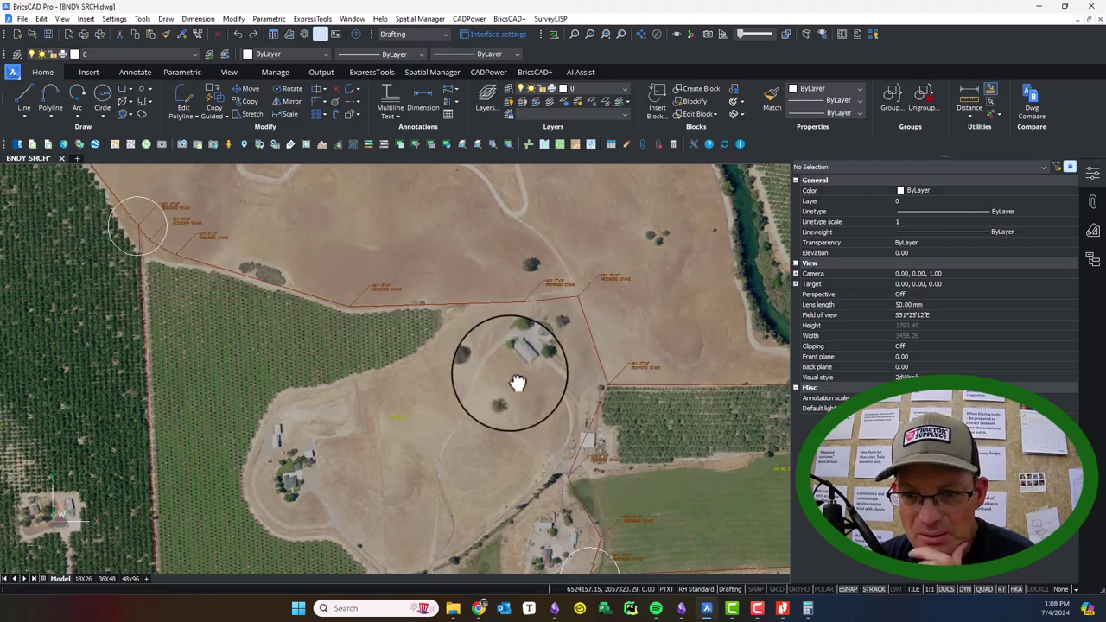
- Compare the eastern lot lines with the orchard rows and the driveway by the house, and review the whole boundary layout
{"action": "middle_click_drag", "start_coordinate": [487, 377], "coordinate": [247, 321]}
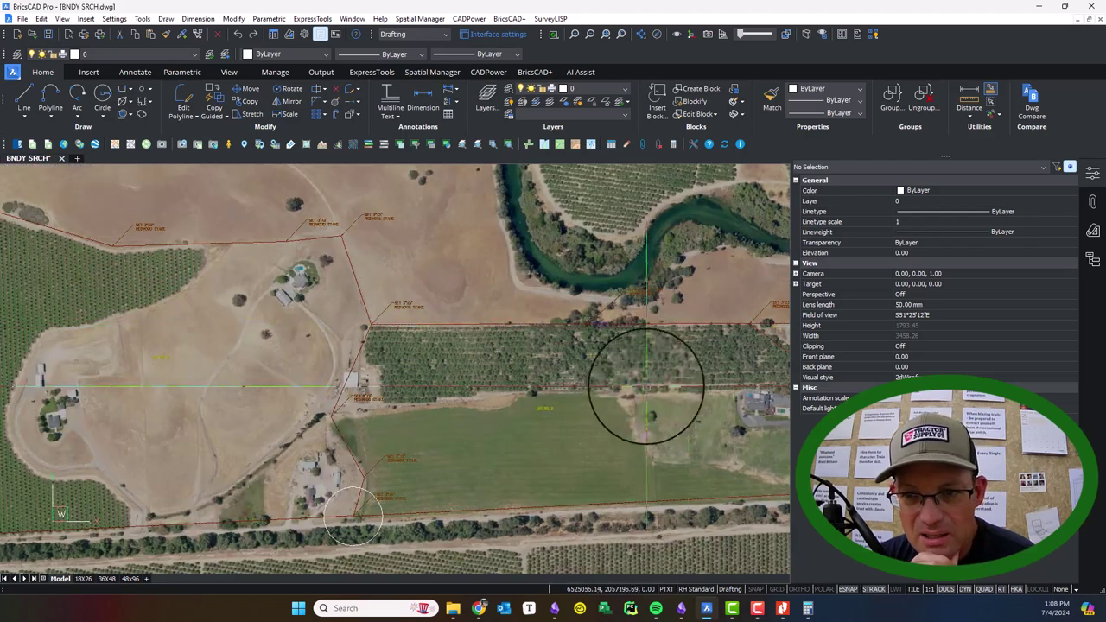
{"action": "middle_click_drag", "start_coordinate": [642, 404], "coordinate": [331, 371]}
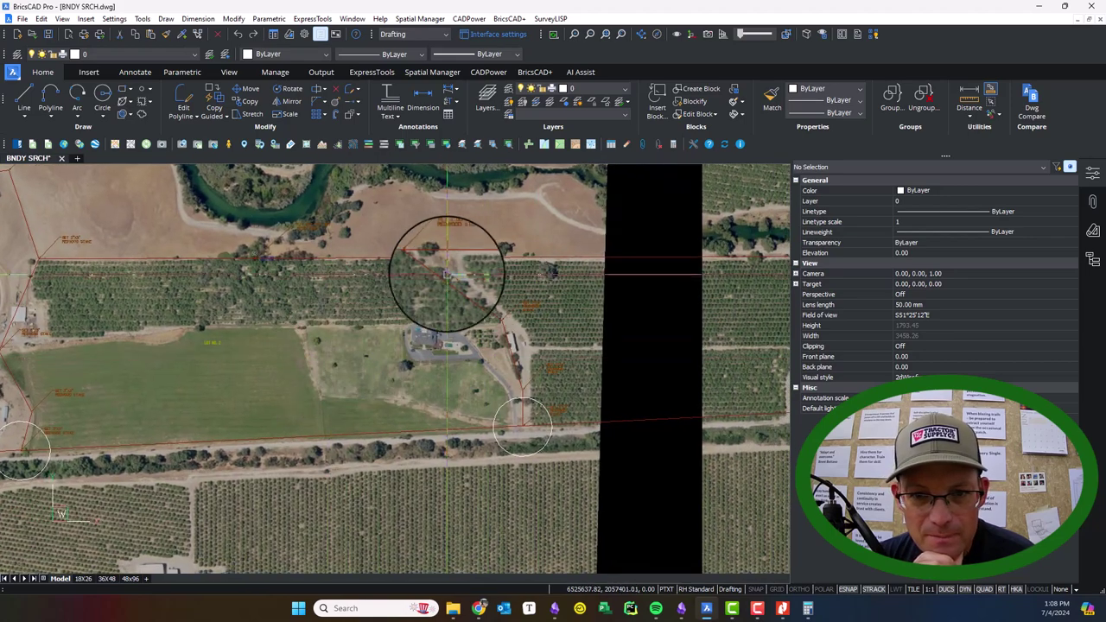
{"action": "scroll", "coordinate": [511, 329], "scroll_direction": "up", "scroll_amount": 5}
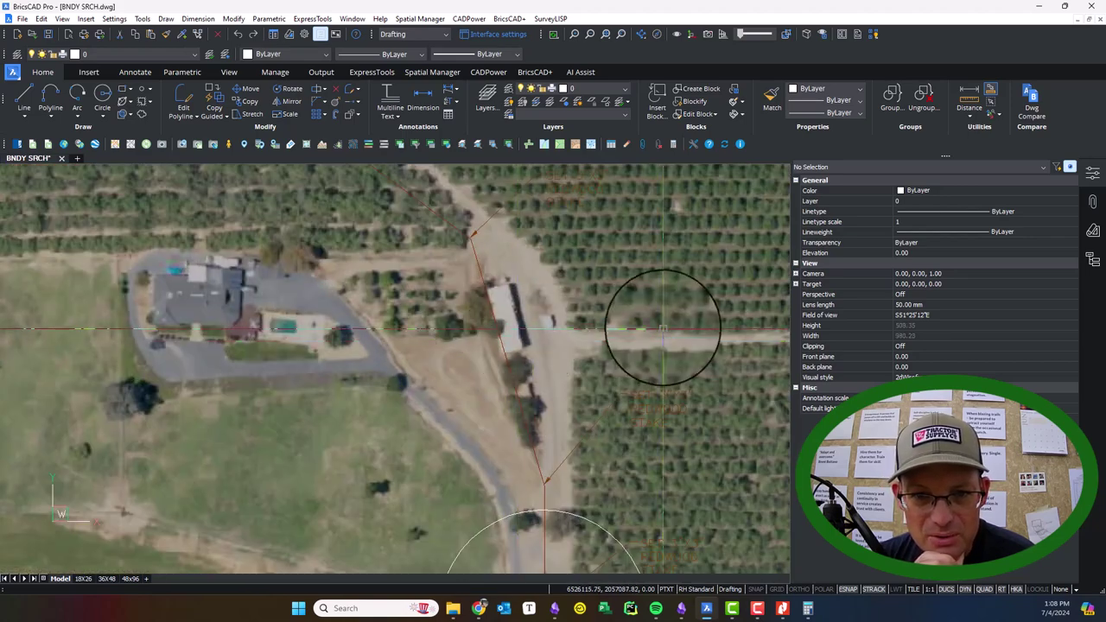
{"action": "scroll", "coordinate": [489, 260], "scroll_direction": "down", "scroll_amount": 3}
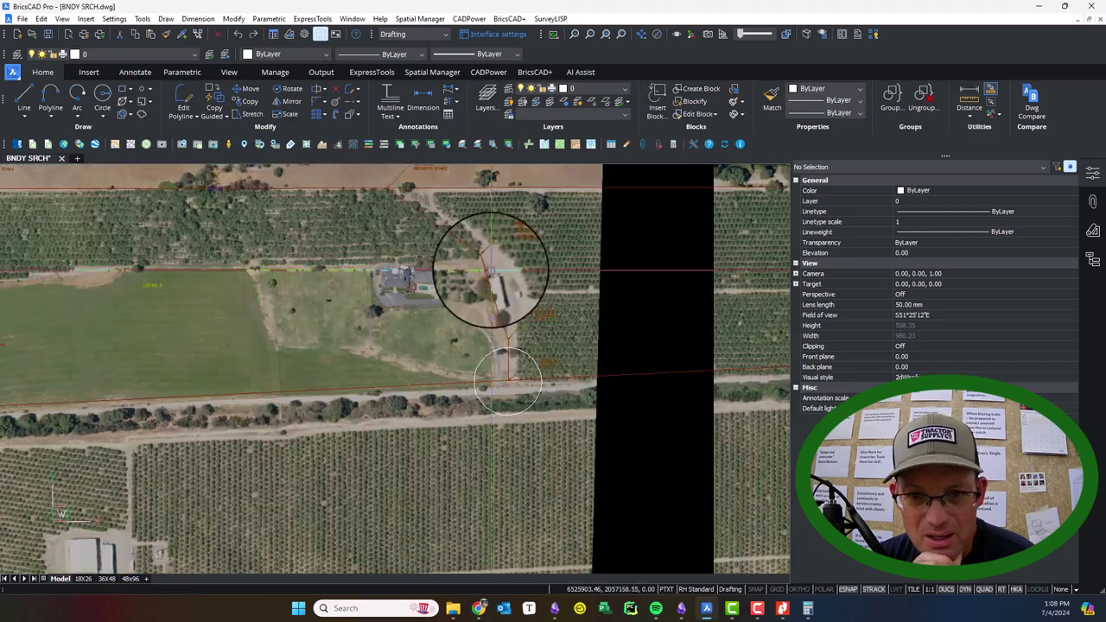
{"action": "scroll", "coordinate": [490, 268], "scroll_direction": "down", "scroll_amount": 5}
{"action": "scroll", "coordinate": [734, 294], "scroll_direction": "up", "scroll_amount": 1}
{"action": "middle_click_drag", "start_coordinate": [747, 292], "coordinate": [864, 288]}
{"action": "scroll", "coordinate": [387, 237], "scroll_direction": "up", "scroll_amount": 3}
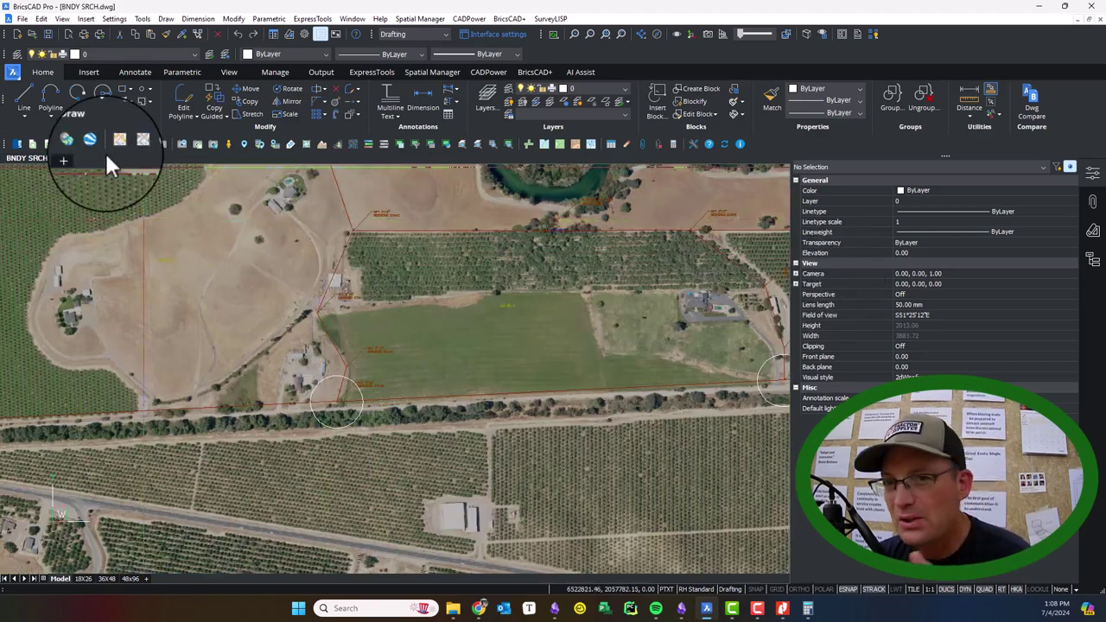
{"action": "middle_click_drag", "start_coordinate": [381, 316], "coordinate": [837, 340]}
{"action": "scroll", "coordinate": [429, 286], "scroll_direction": "down", "scroll_amount": 3}
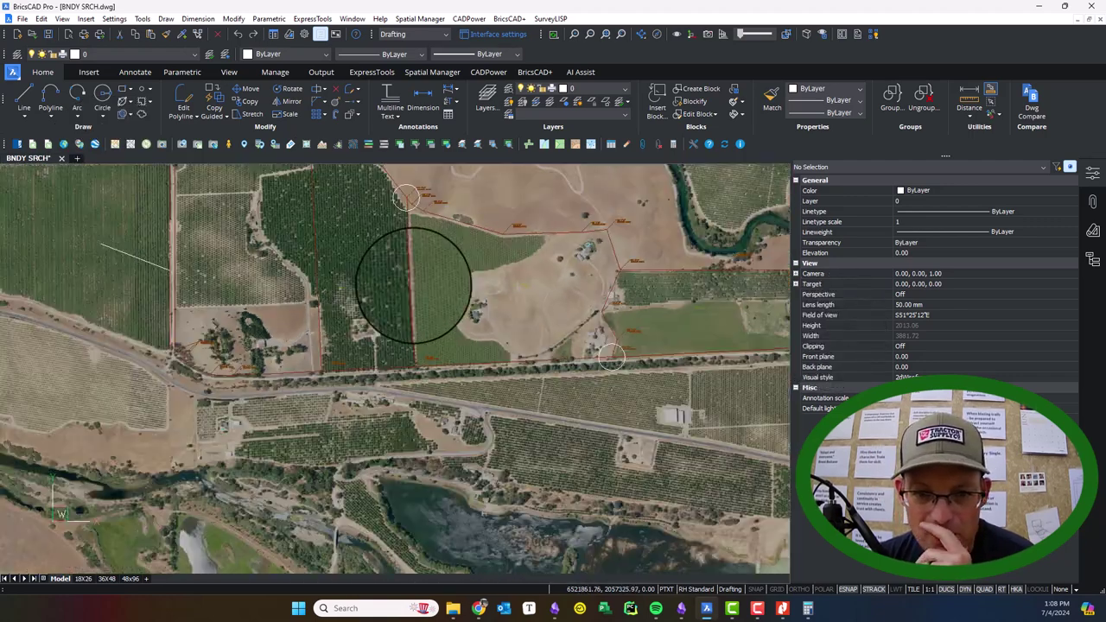
{"action": "scroll", "coordinate": [414, 286], "scroll_direction": "down", "scroll_amount": 1}
{"action": "middle_click_drag", "start_coordinate": [292, 276], "coordinate": [304, 375]}
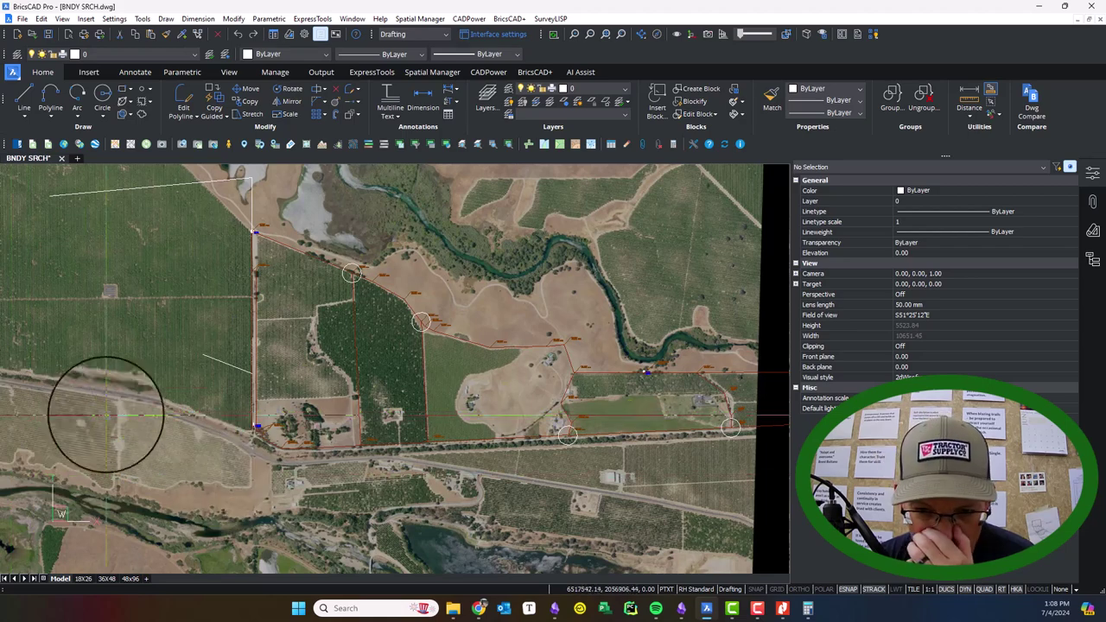
- Inspect the magenta and blue lot linework west of the aerial imagery, including the stake notes around the magenta lots' eastern end
{"action": "scroll", "coordinate": [359, 349], "scroll_direction": "down", "scroll_amount": 4}
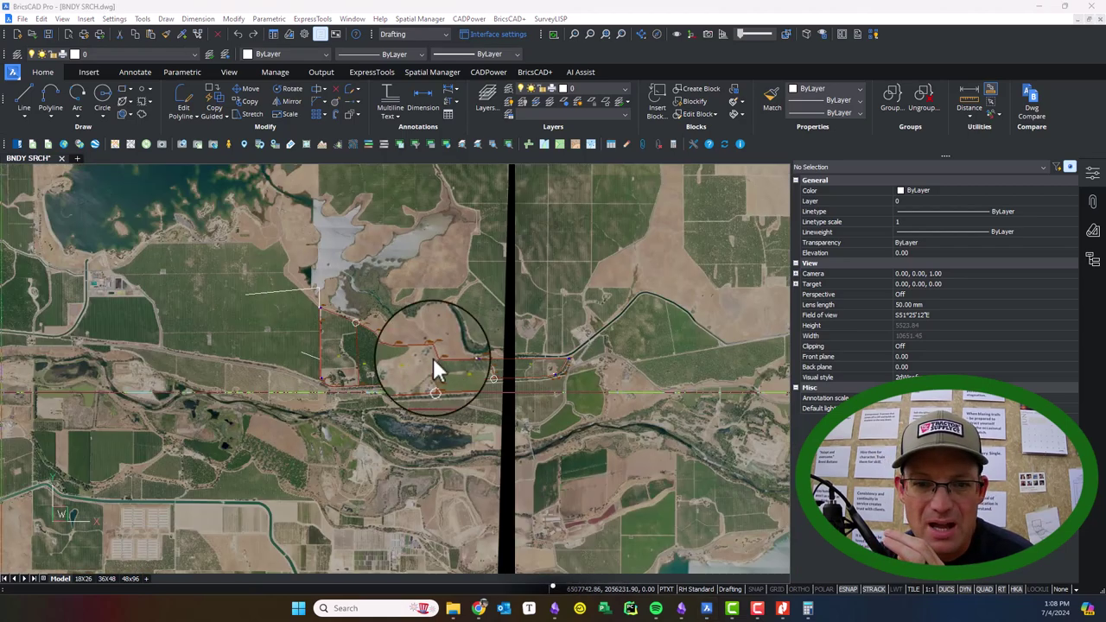
{"action": "left_click", "coordinate": [486, 256]}
{"action": "left_click", "coordinate": [423, 233]}
{"action": "scroll", "coordinate": [451, 271], "scroll_direction": "down", "scroll_amount": 3}
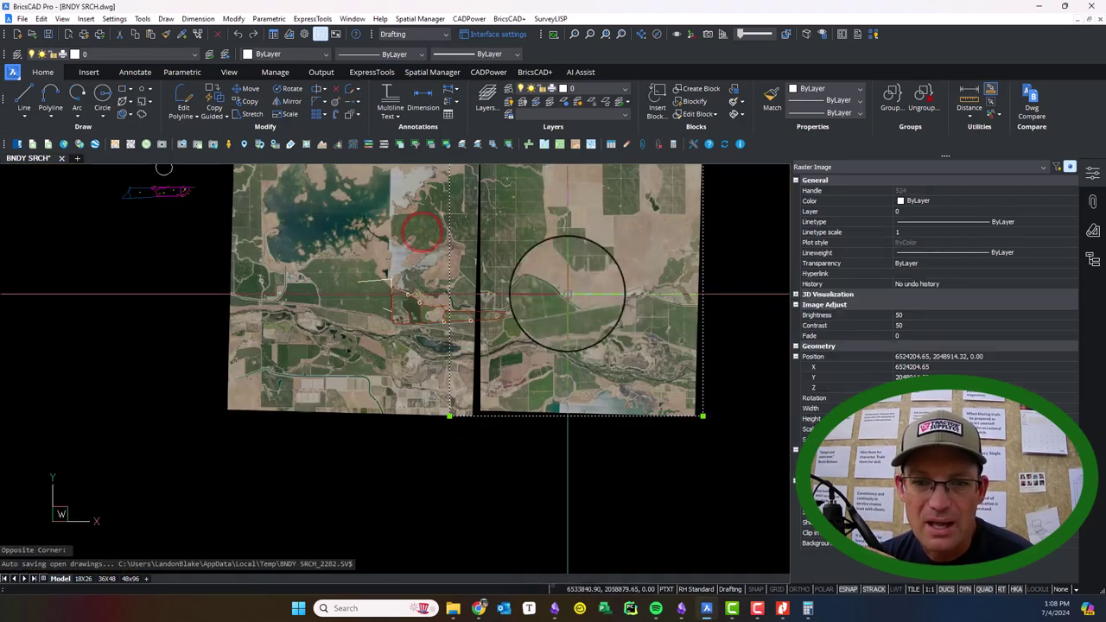
{"action": "middle_click_drag", "start_coordinate": [177, 219], "coordinate": [246, 300]}
{"action": "scroll", "coordinate": [240, 290], "scroll_direction": "up", "scroll_amount": 3}
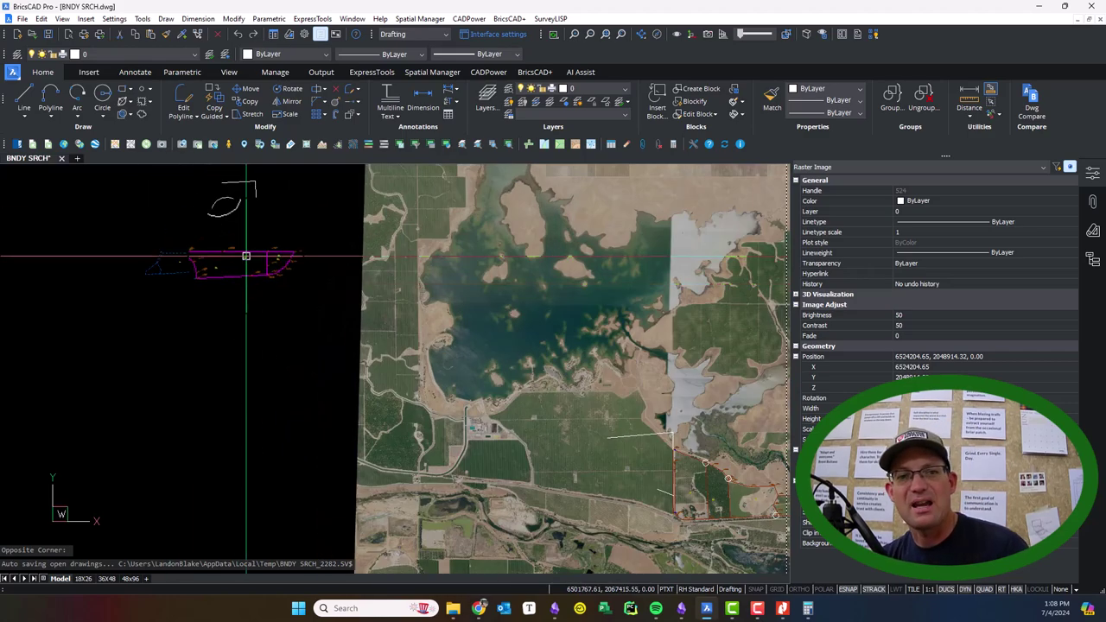
{"action": "key", "text": "Escape"}
{"action": "middle_click_drag", "start_coordinate": [273, 320], "coordinate": [140, 253]}
{"action": "scroll", "coordinate": [116, 226], "scroll_direction": "down", "scroll_amount": 3}
{"action": "scroll", "coordinate": [101, 204], "scroll_direction": "up", "scroll_amount": 3}
{"action": "mouse_move", "coordinate": [101, 204]}
{"action": "middle_mouse_down"}
{"action": "mouse_move", "coordinate": [135, 288]}
{"action": "mouse_move", "coordinate": [167, 309]}
{"action": "middle_mouse_up"}
{"action": "scroll", "coordinate": [171, 303], "scroll_direction": "up", "scroll_amount": 5}
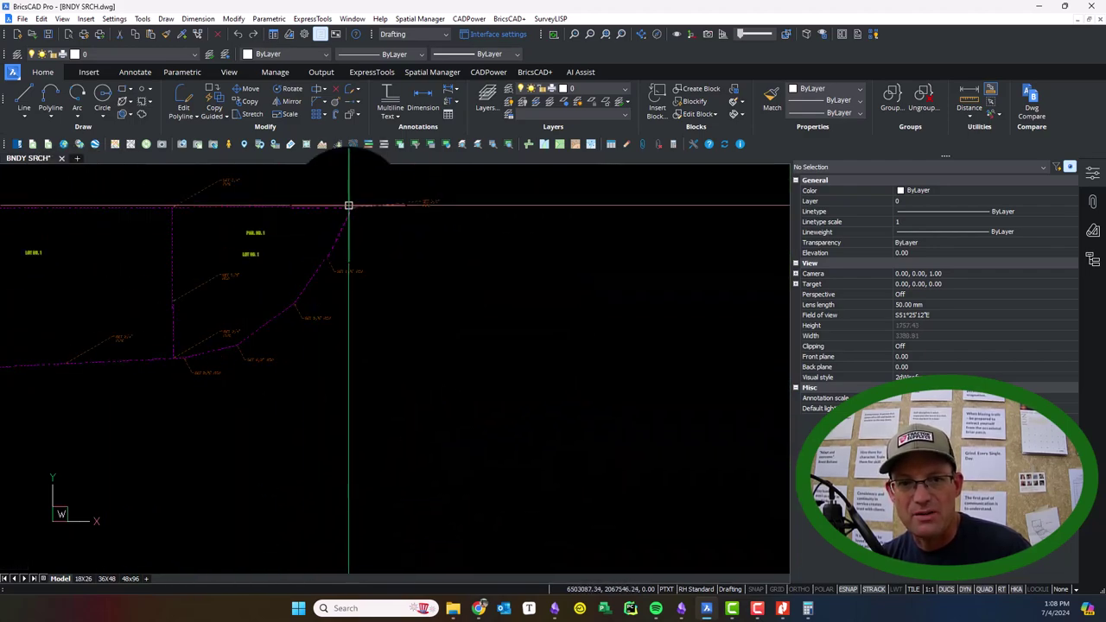
{"action": "scroll", "coordinate": [347, 203], "scroll_direction": "up", "scroll_amount": 3}
{"action": "scroll", "coordinate": [356, 221], "scroll_direction": "down", "scroll_amount": 4}
{"action": "scroll", "coordinate": [384, 287], "scroll_direction": "down", "scroll_amount": 8}
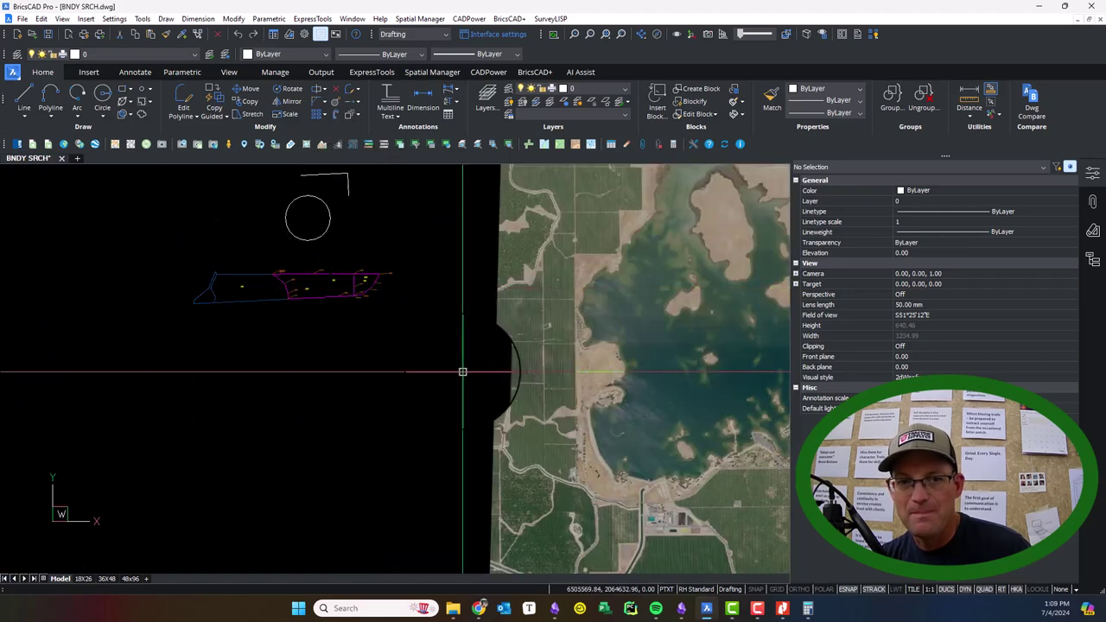
- Return to the rotated boundary on the aerial imagery and review its western lots and circled corners
{"action": "mouse_move", "coordinate": [463, 372]}
{"action": "middle_mouse_down"}
{"action": "mouse_move", "coordinate": [326, 274]}
{"action": "mouse_move", "coordinate": [175, 211]}
{"action": "middle_mouse_up"}
{"action": "scroll", "coordinate": [174, 211], "scroll_direction": "down", "scroll_amount": 2}
{"action": "scroll", "coordinate": [395, 321], "scroll_direction": "up", "scroll_amount": 2}
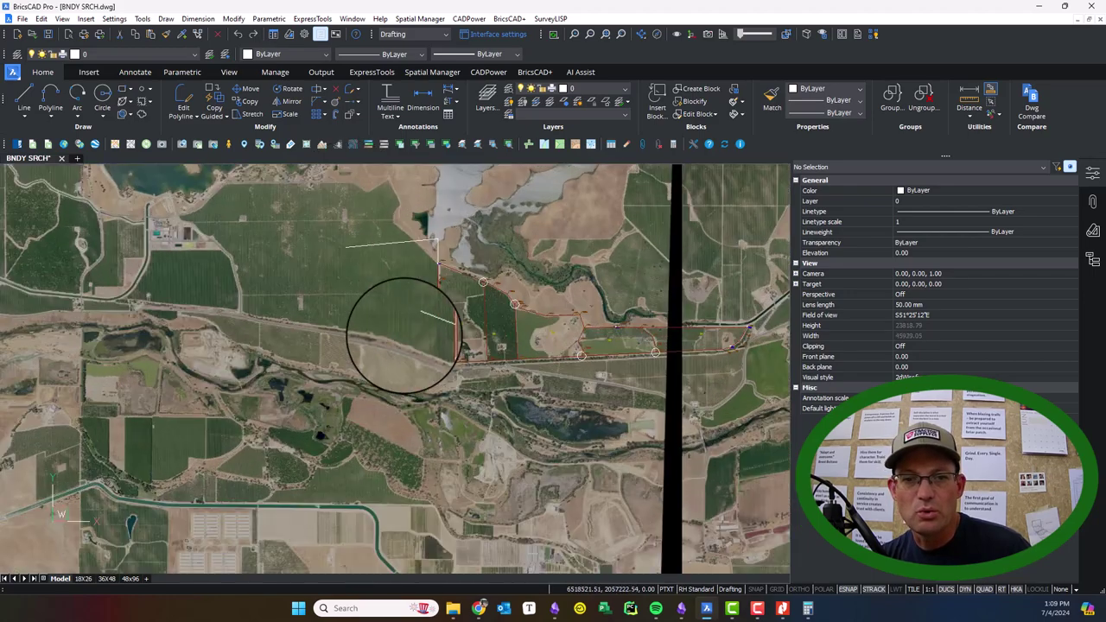
{"action": "scroll", "coordinate": [548, 334], "scroll_direction": "up", "scroll_amount": 1}
{"action": "scroll", "coordinate": [420, 382], "scroll_direction": "up", "scroll_amount": 1}
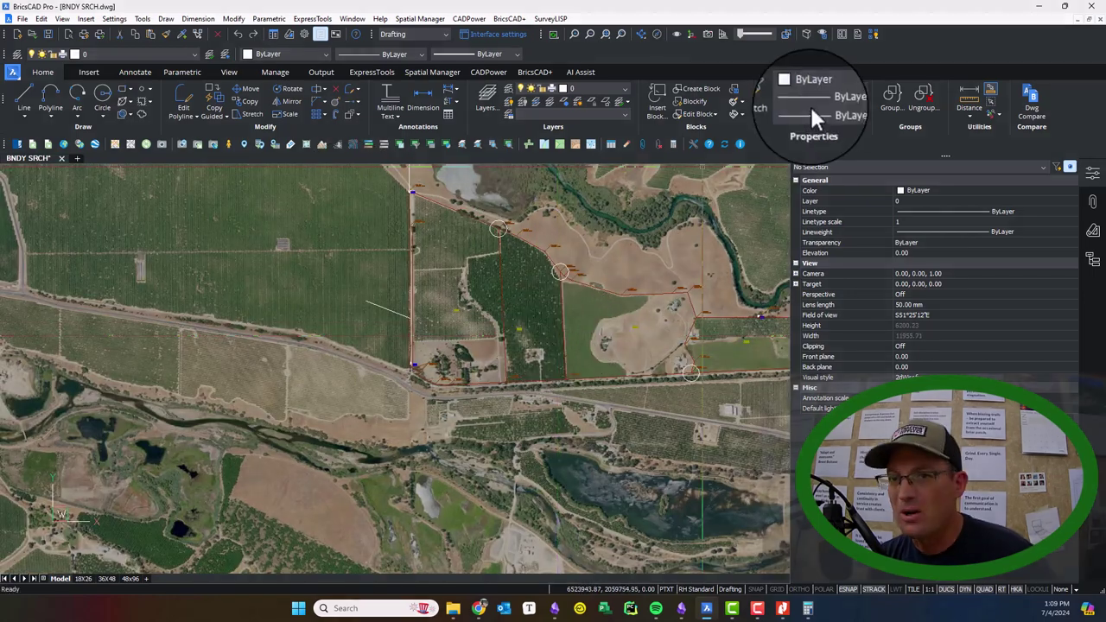